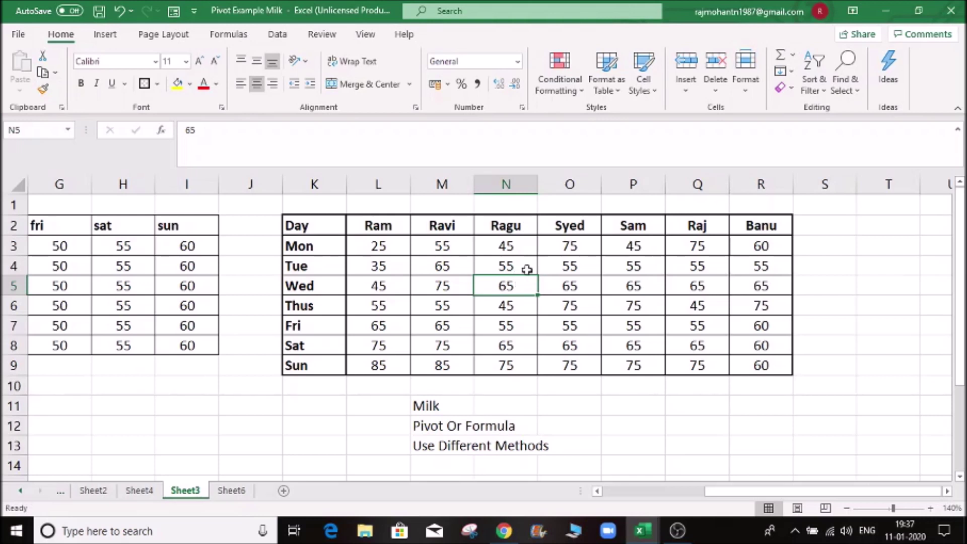
Step: Examine the milk table in K2:R9 on Sheet3, covering its weekday labels and the name headers
click(508, 266)
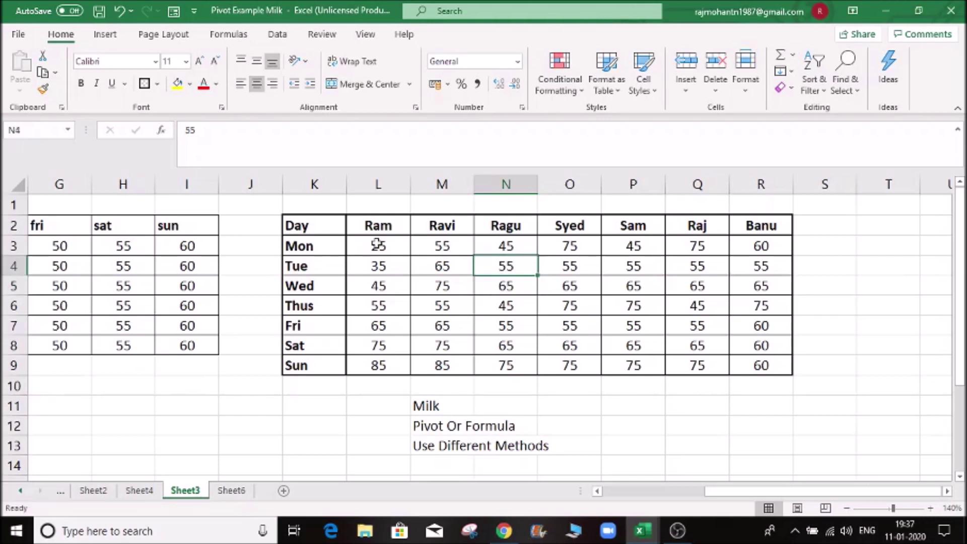
drag(320, 221, 765, 370)
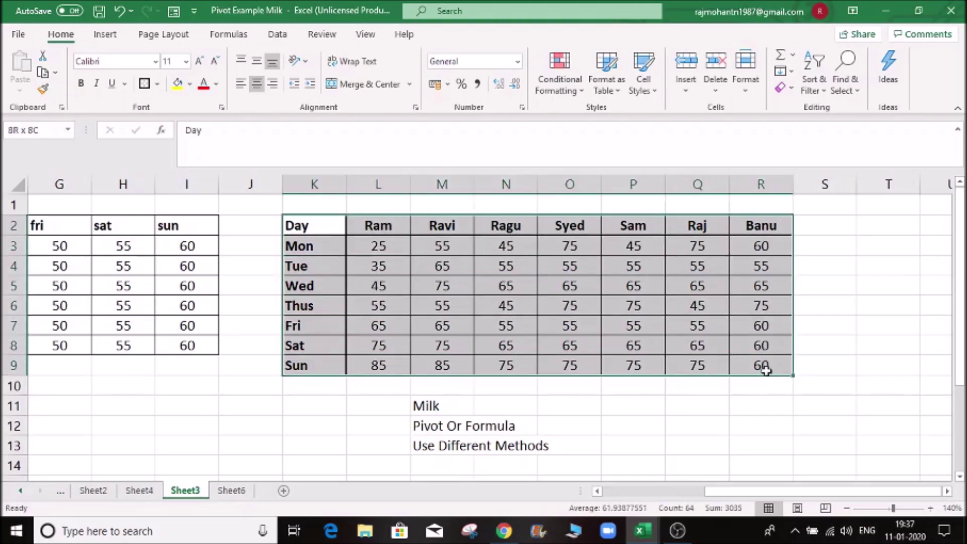
click(310, 266)
click(320, 285)
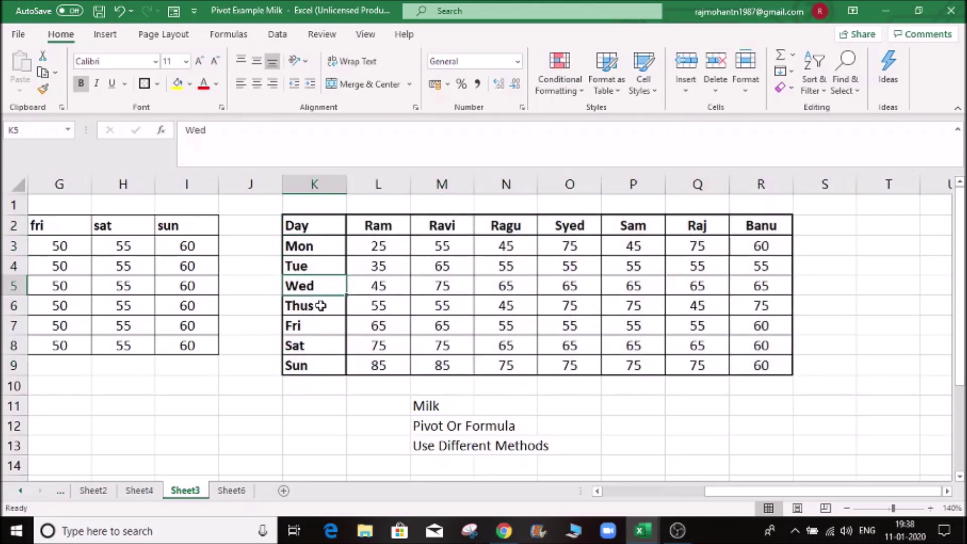
click(321, 305)
click(321, 324)
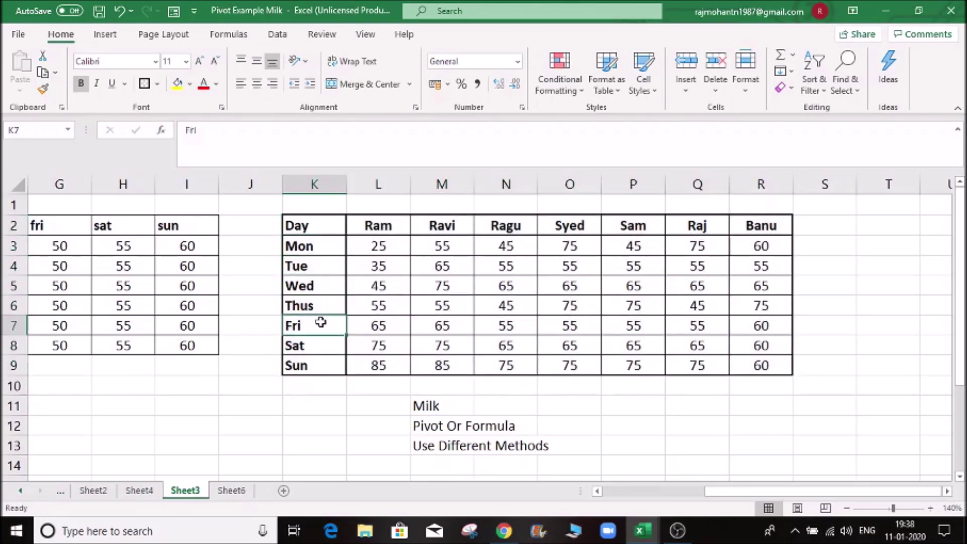
click(379, 226)
click(438, 225)
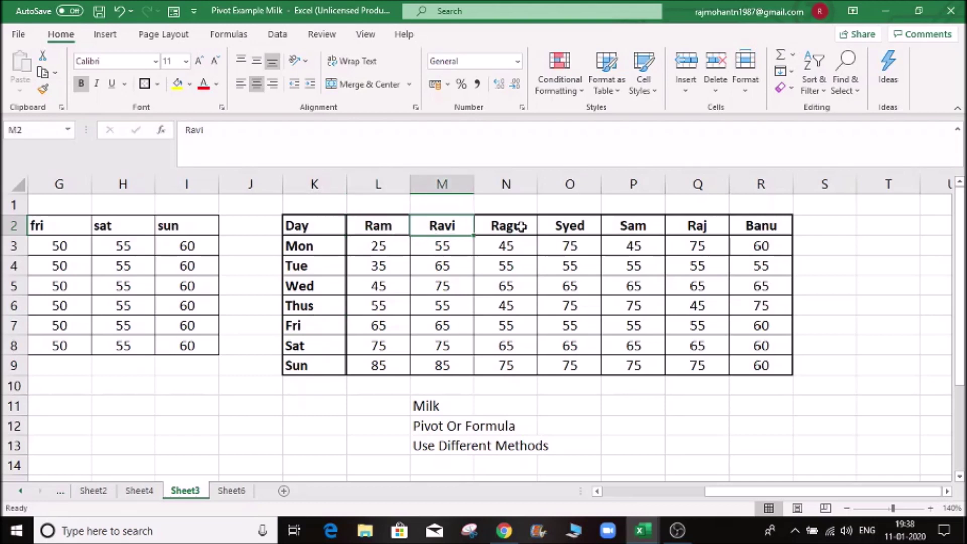
click(521, 226)
Step: Examine how the milk quantities match each weekday and name, focusing on the Wednesday entry in column N
click(388, 245)
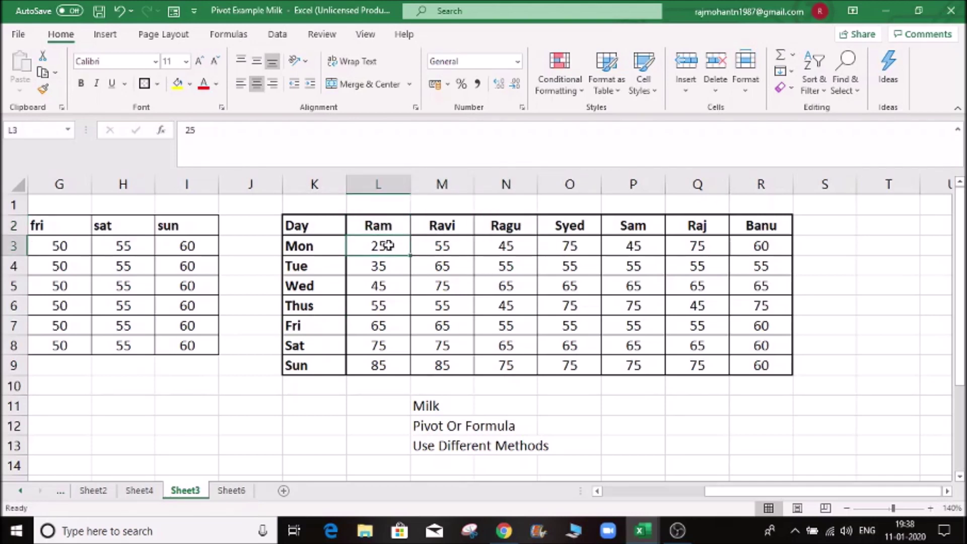
click(399, 287)
click(381, 261)
click(385, 243)
click(510, 230)
click(321, 285)
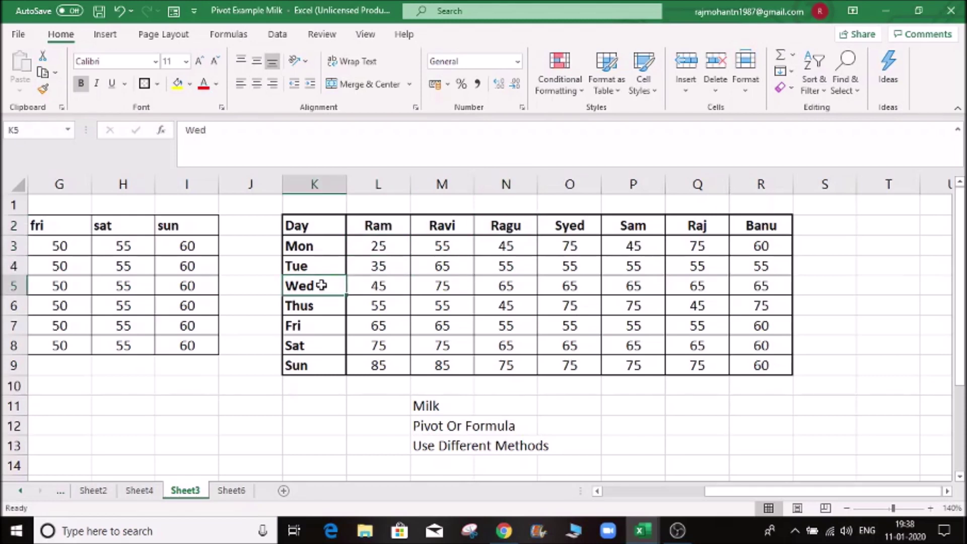
click(506, 285)
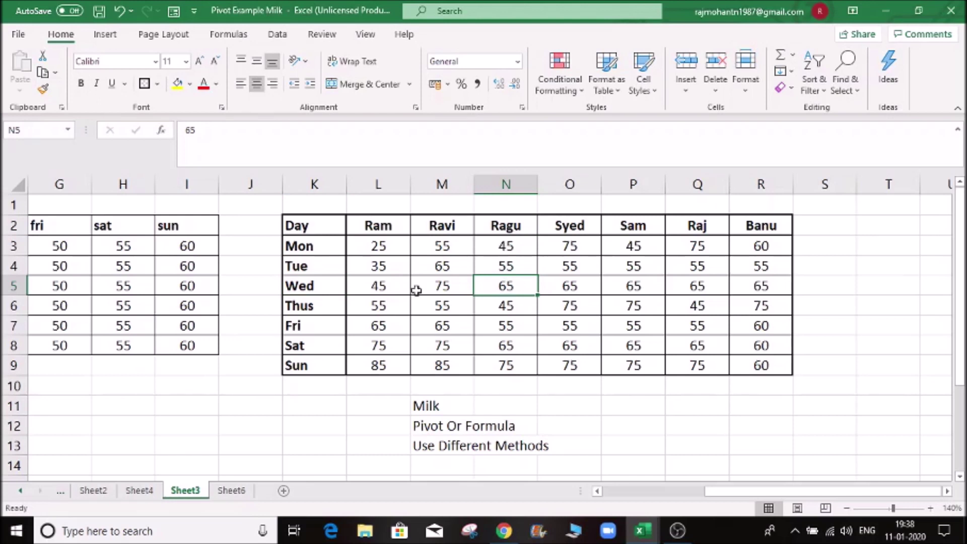
click(323, 290)
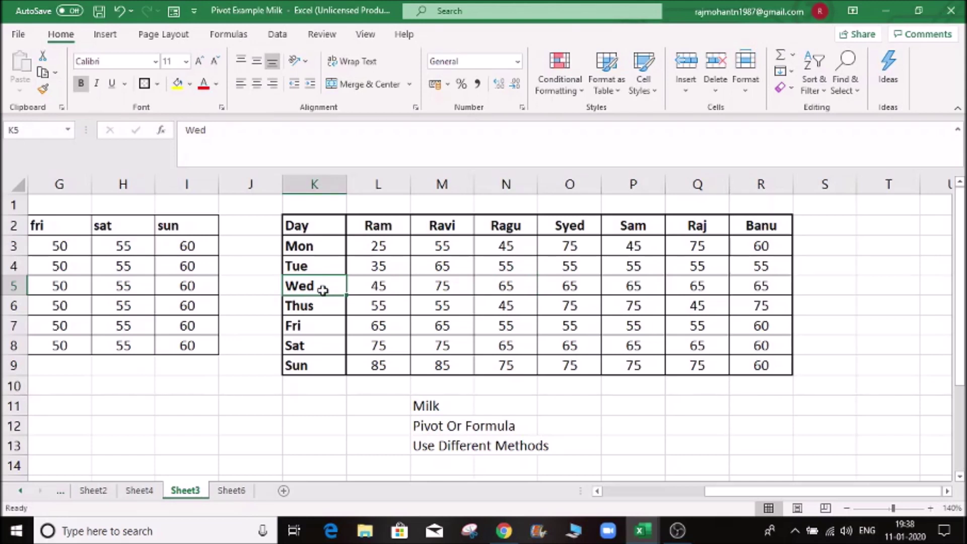
click(505, 281)
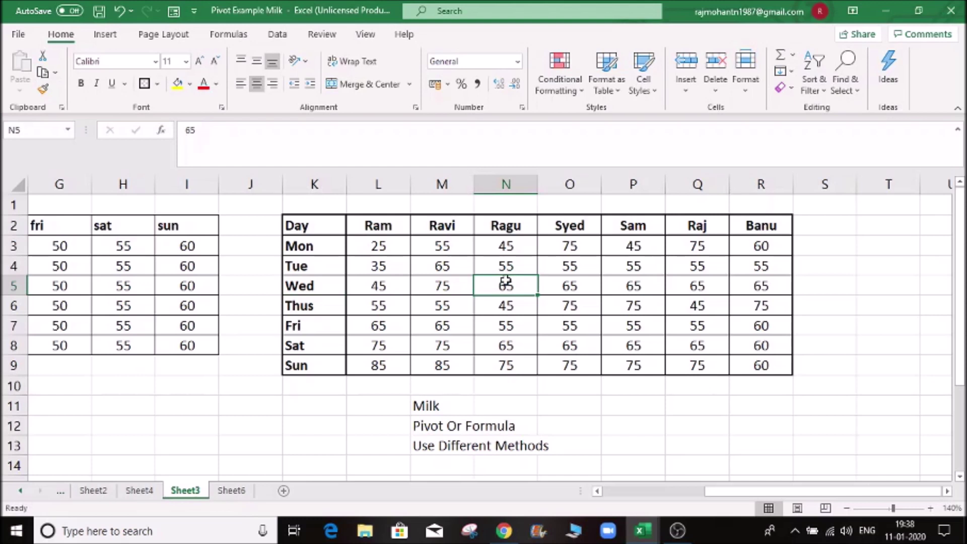
Step: Review the task notes in M11:M13 and the milk table range K2:R9 they refer to
click(445, 404)
click(441, 426)
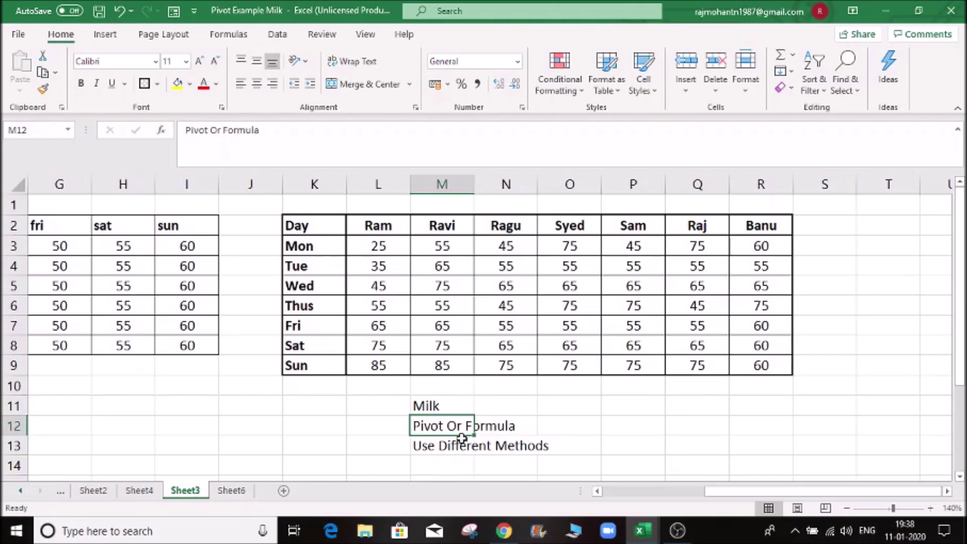
click(509, 286)
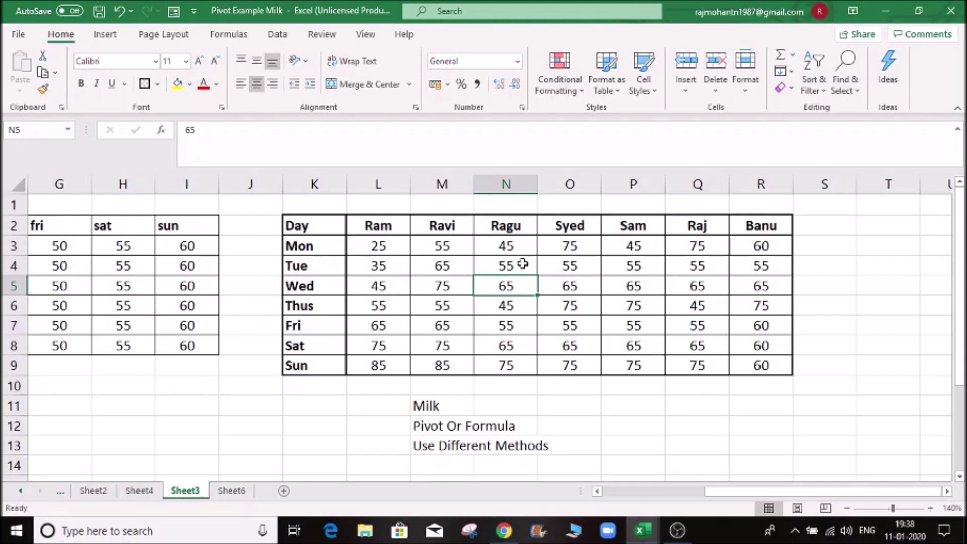
click(462, 304)
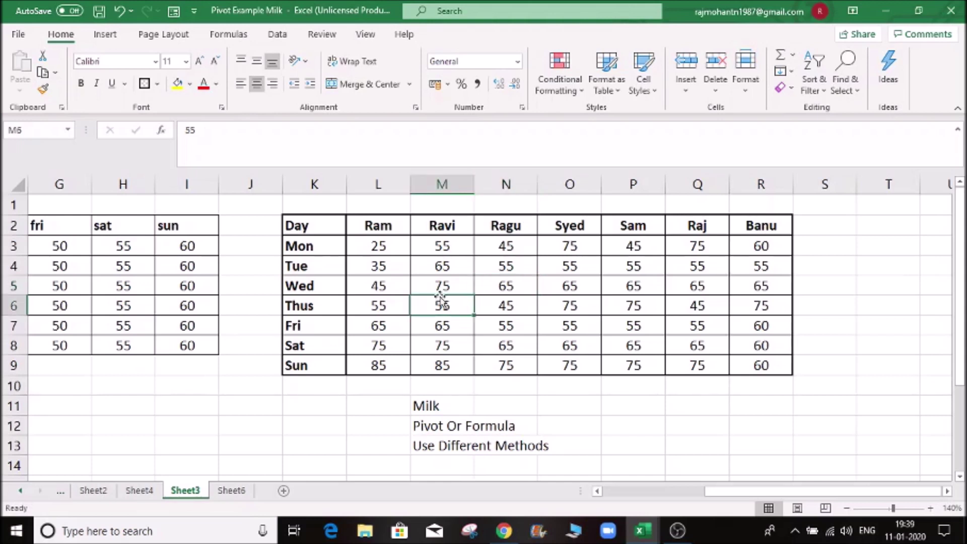
drag(318, 229, 764, 363)
click(443, 445)
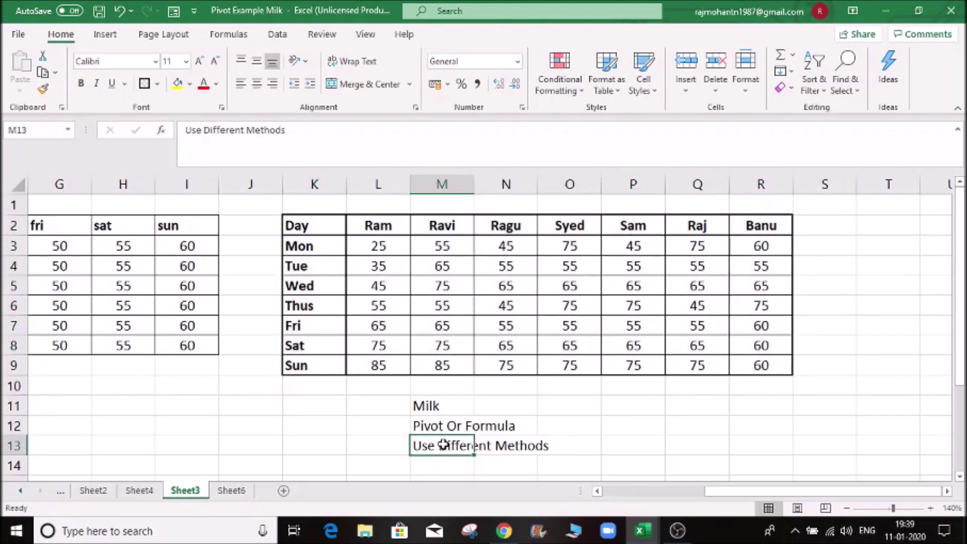
click(490, 312)
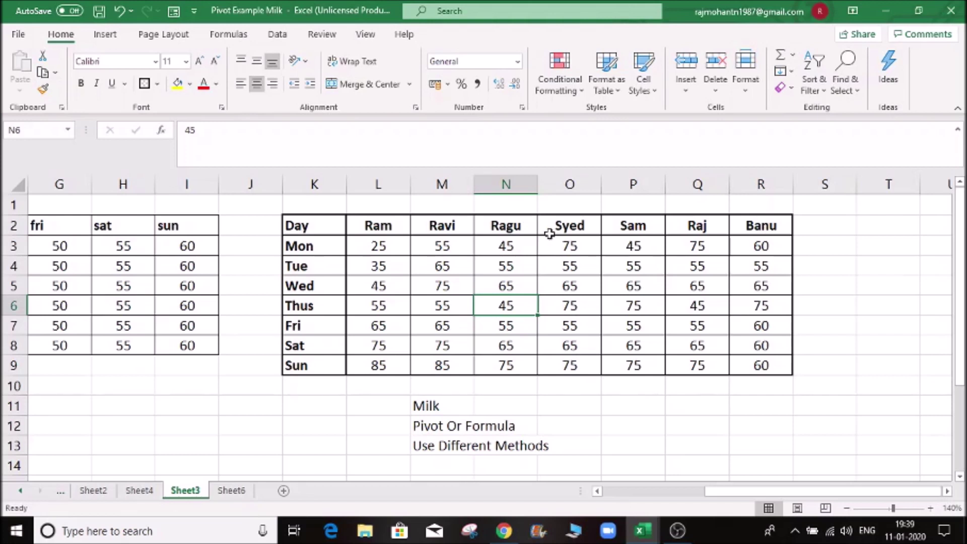
Step: Examine the daily quantities under the column N header and review the whole K2:R9 data range
click(512, 226)
click(500, 287)
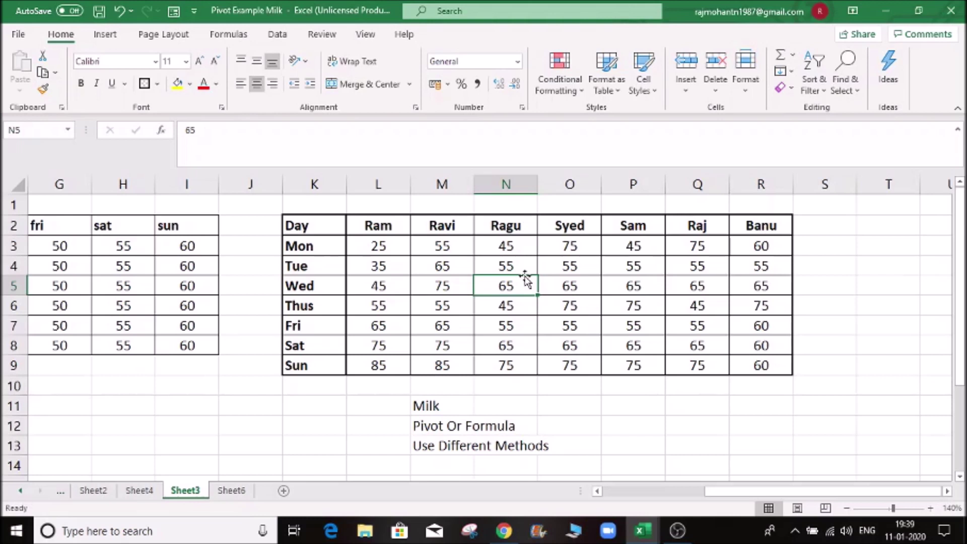
click(509, 224)
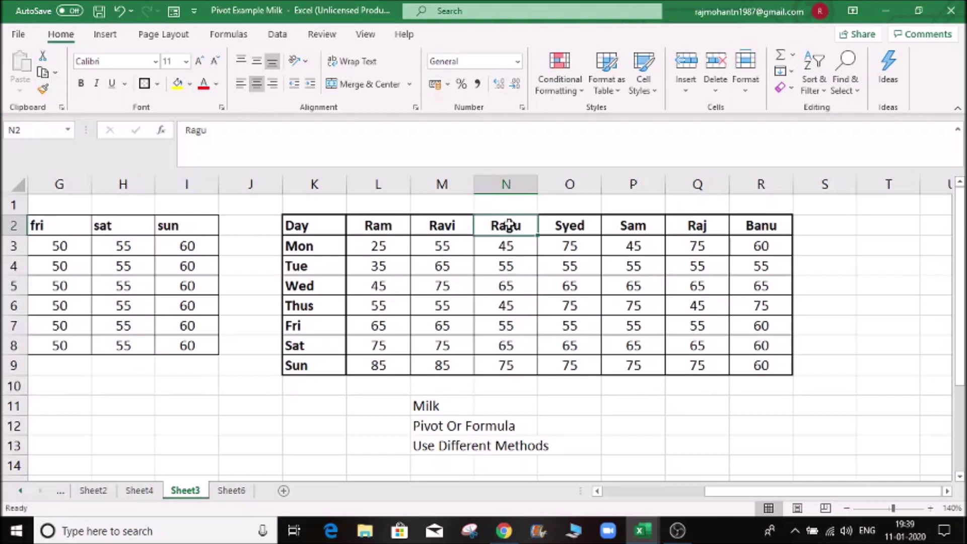
click(505, 272)
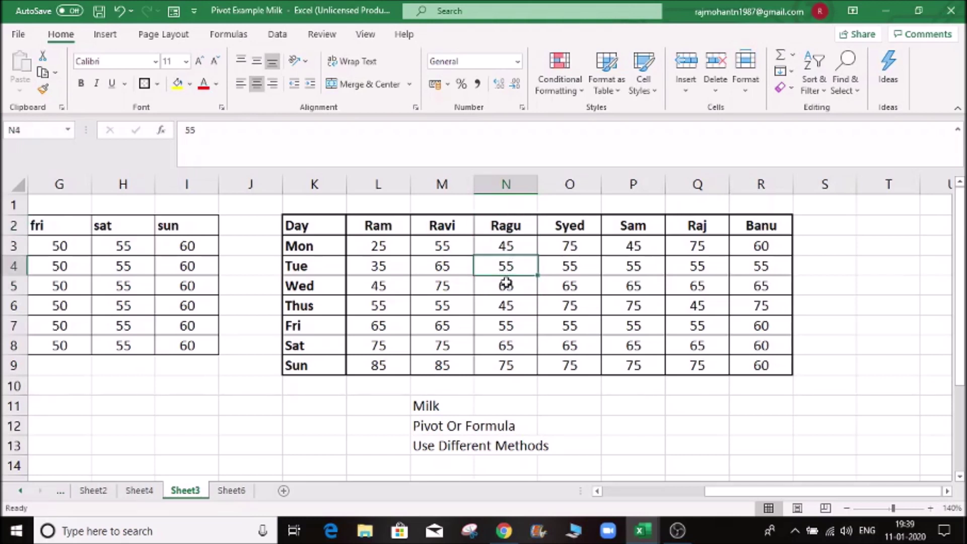
click(506, 285)
click(509, 223)
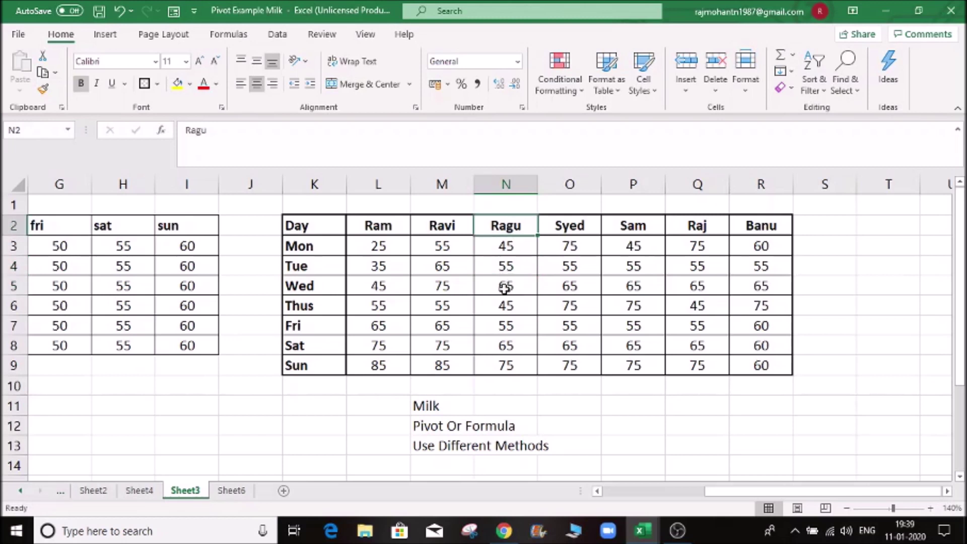
click(505, 327)
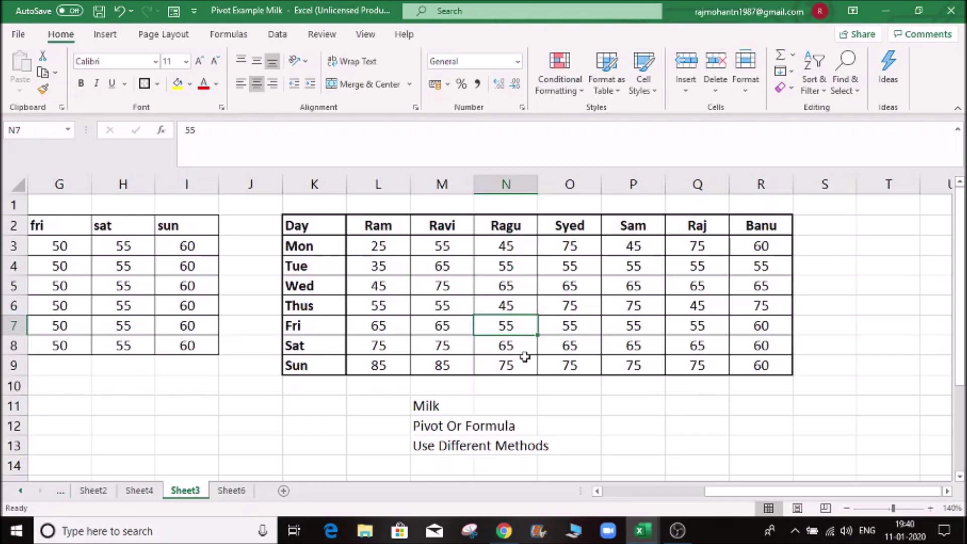
click(400, 284)
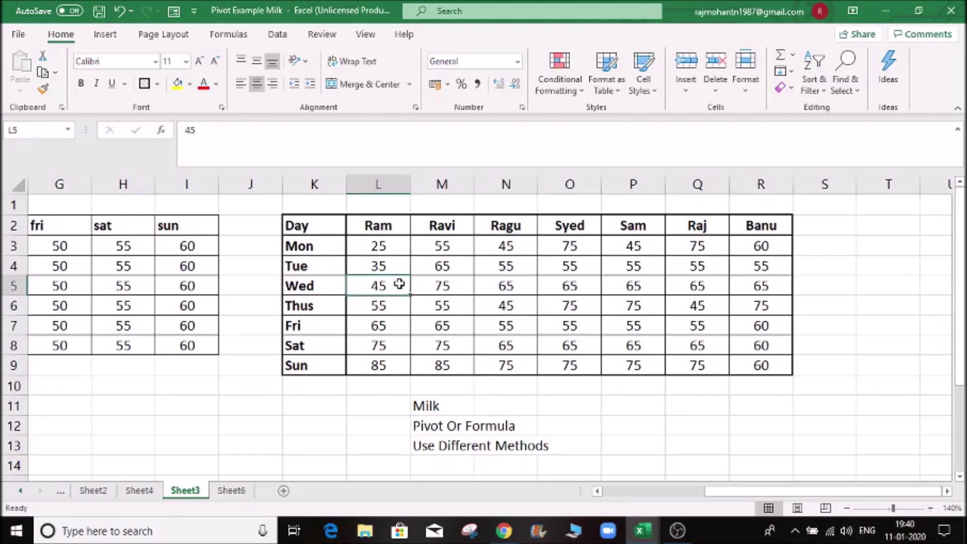
drag(324, 225, 735, 367)
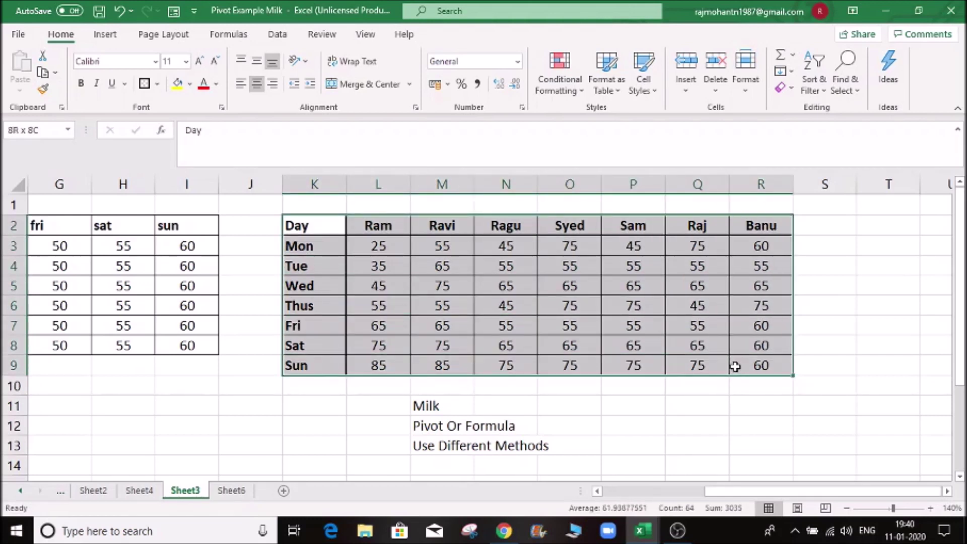
Step: Compare the date-based milk table on Sheet6 with the weekday table on Sheet3
click(246, 491)
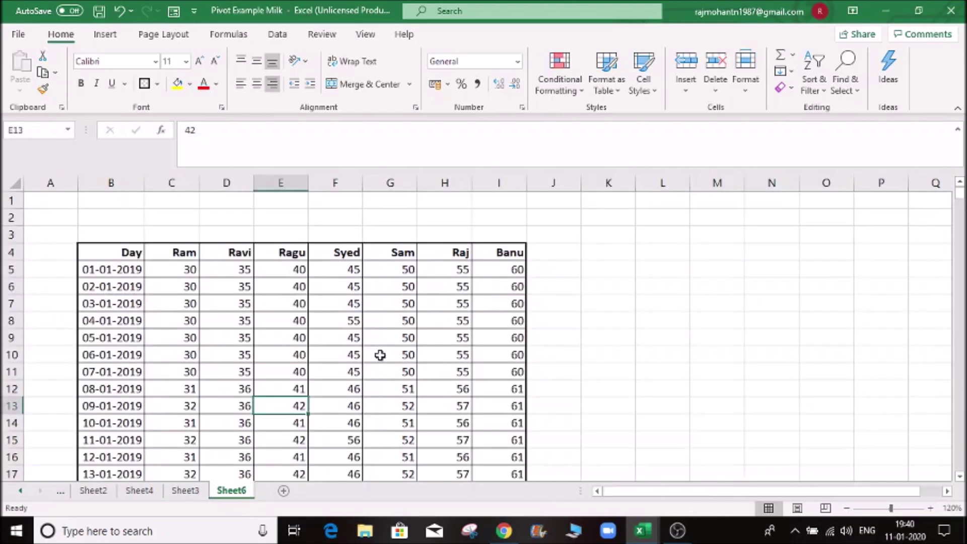
click(108, 267)
click(111, 252)
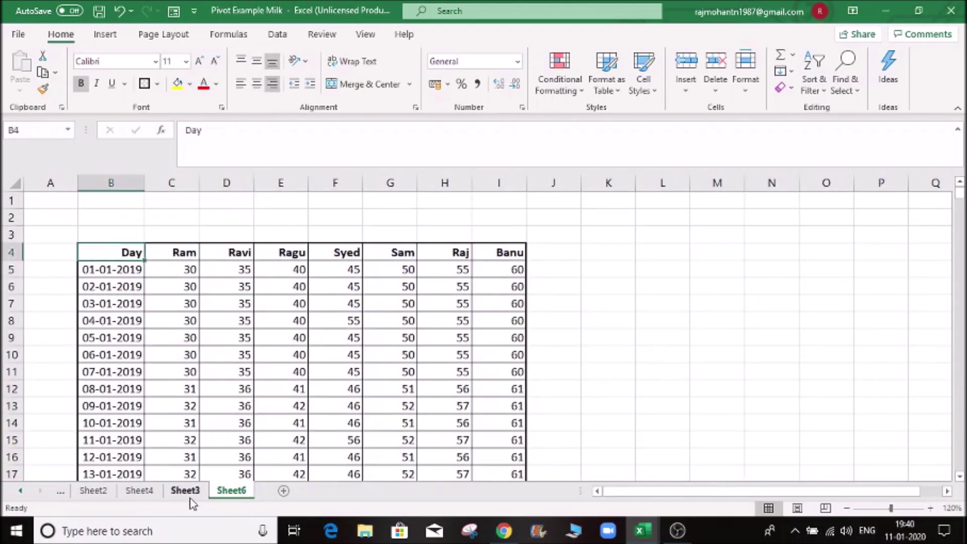
click(194, 491)
click(238, 491)
click(279, 321)
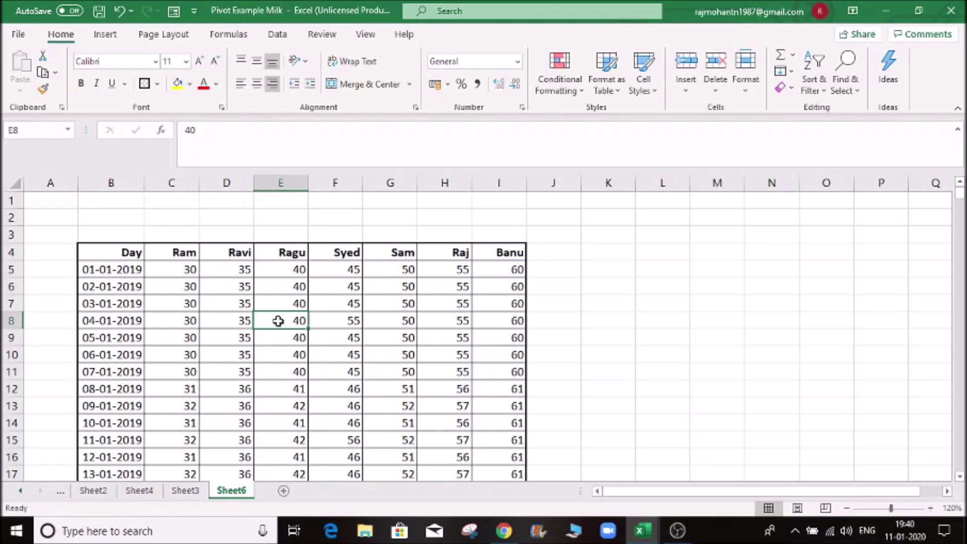
Step: Create a PivotTable on a new worksheet from the weekday milk table in Sheet3, range K2:R9
click(193, 491)
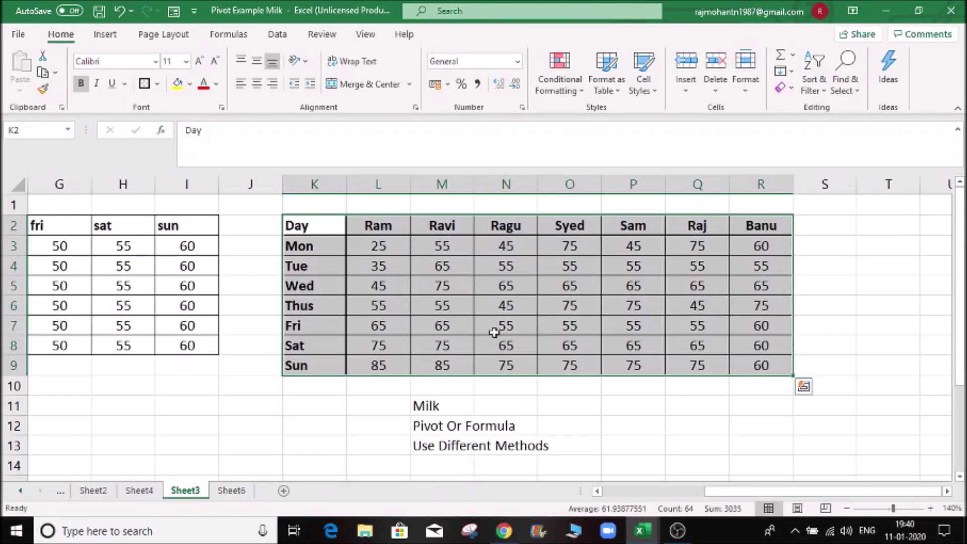
click(525, 286)
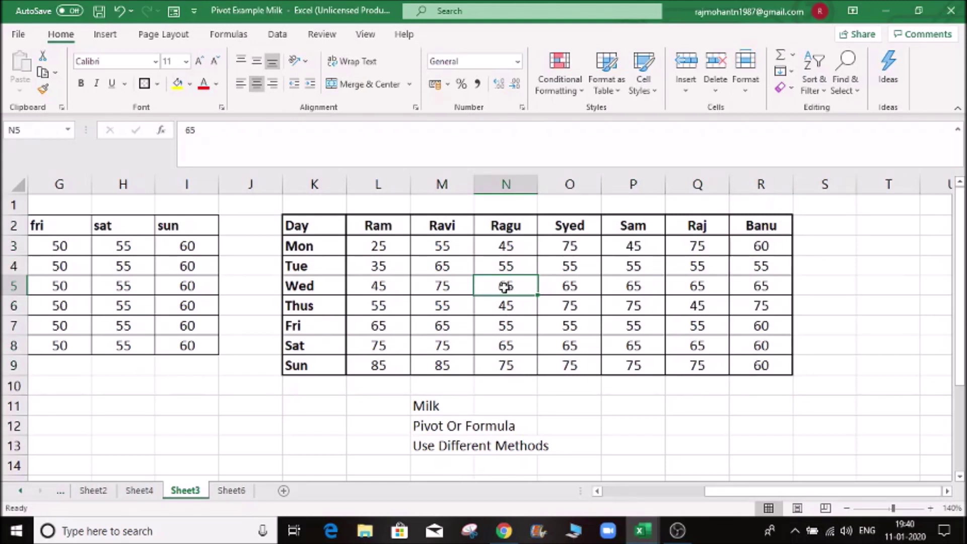
click(506, 267)
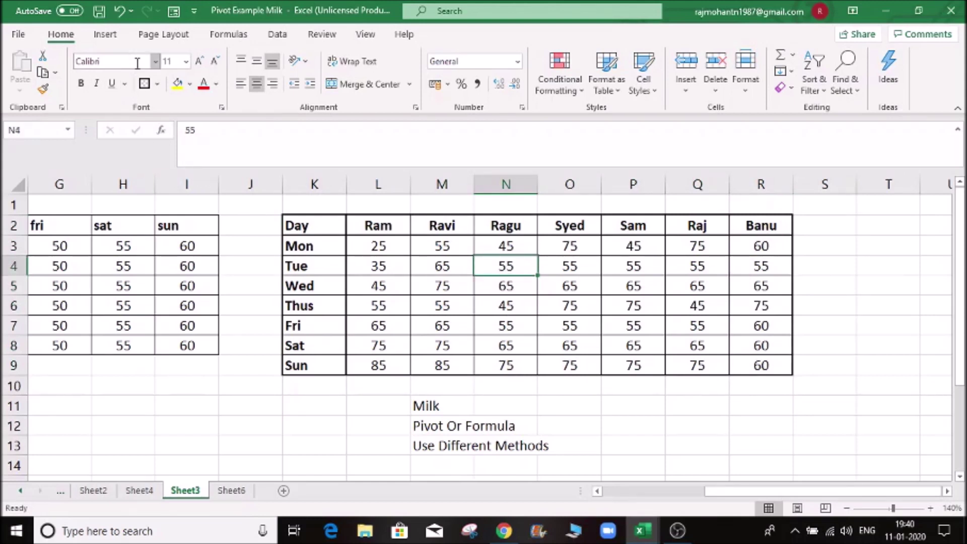
click(106, 34)
click(26, 65)
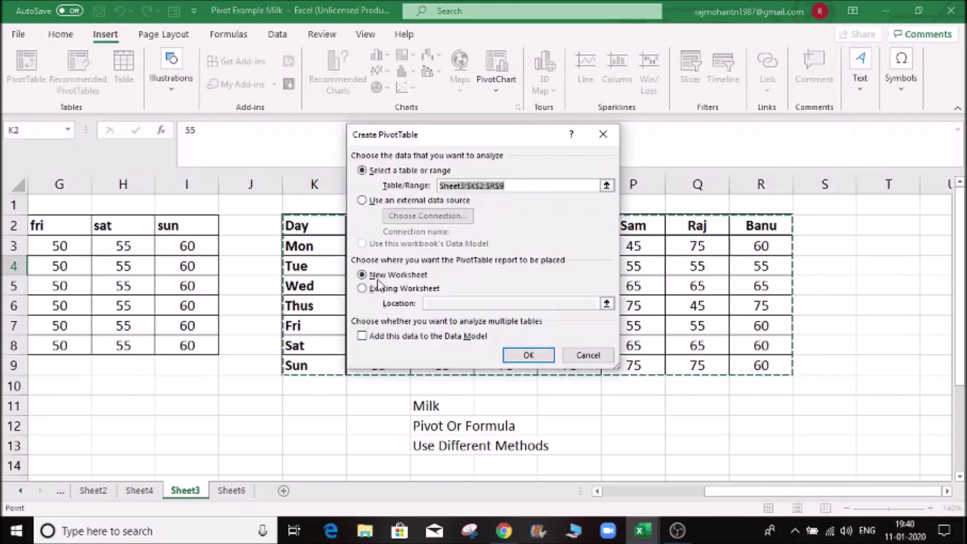
click(526, 355)
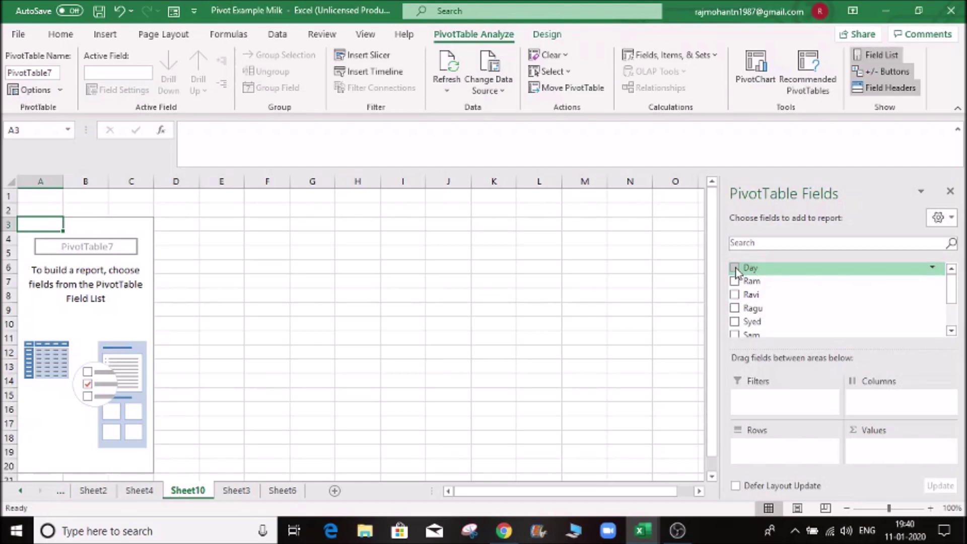
Step: Add the Day field to the pivot table's rows, try it in the columns, and return it to the rows
drag(736, 272, 806, 451)
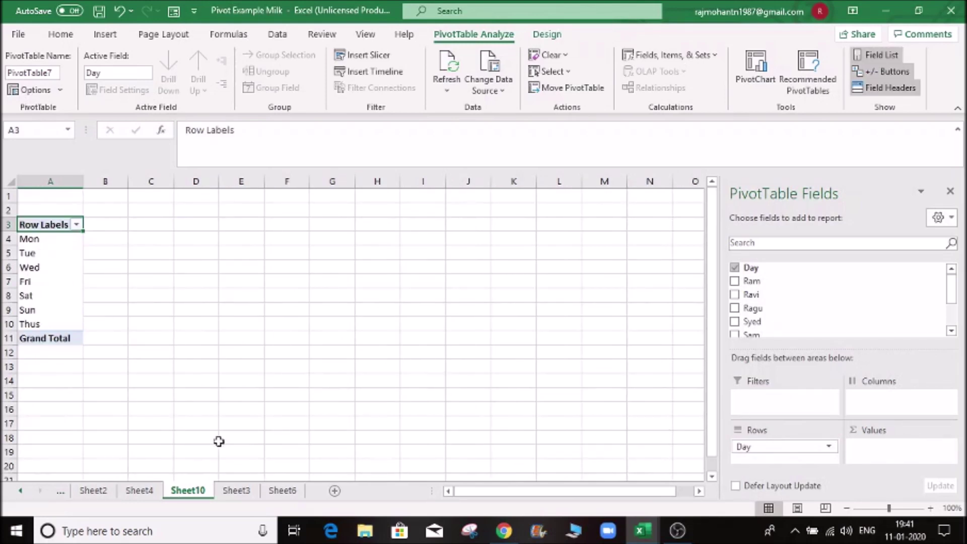
drag(766, 450, 919, 409)
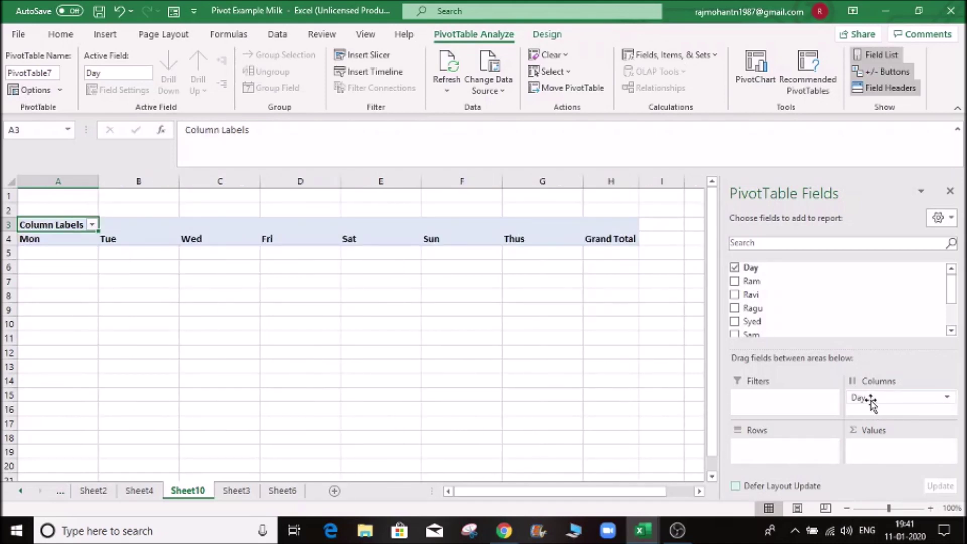
drag(871, 400, 770, 452)
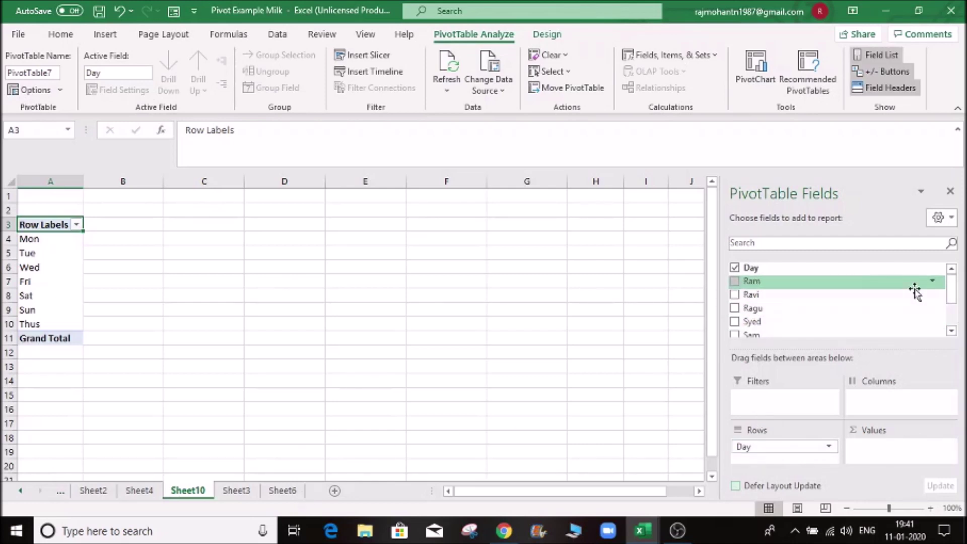
Step: View the date-based source table on Sheet6 and return to the weekday table on Sheet3
click(282, 491)
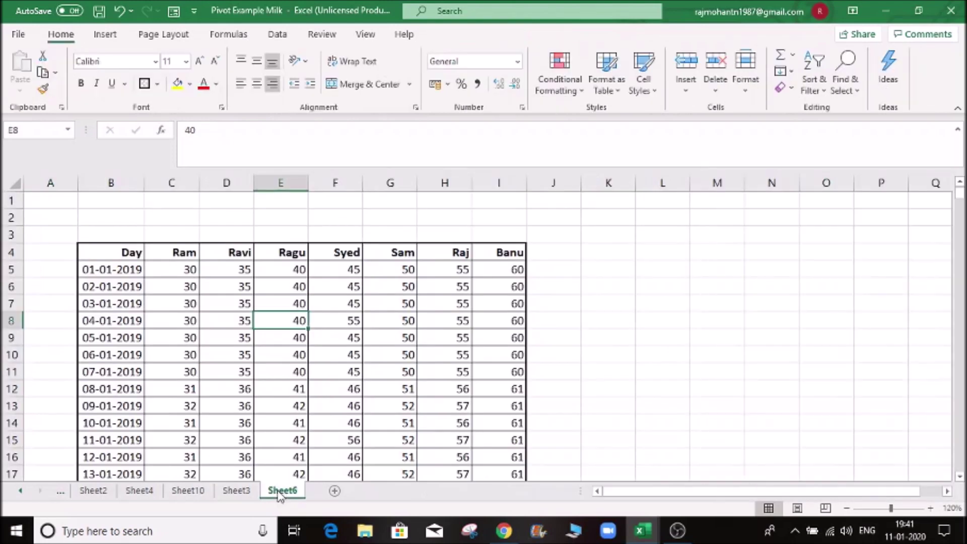
click(237, 491)
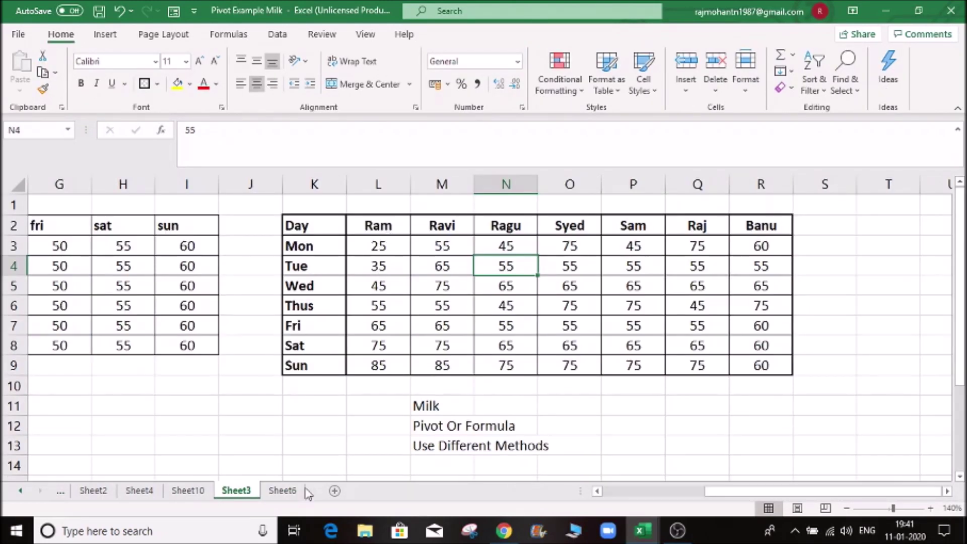
Step: Compare the pivot table's field list on Sheet10 with the source tables on Sheet3 and Sheet6
click(188, 490)
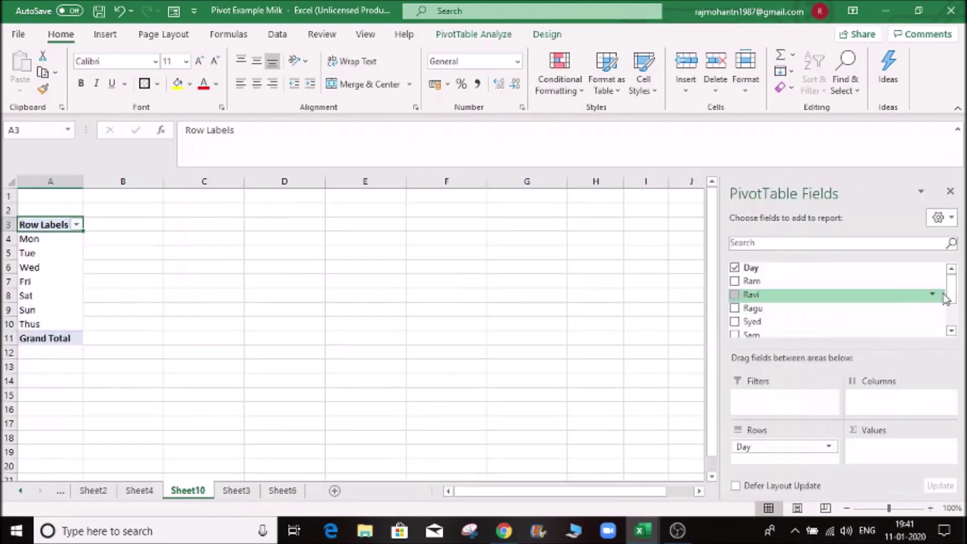
scroll(952, 302, down, 2)
scroll(950, 301, up, 2)
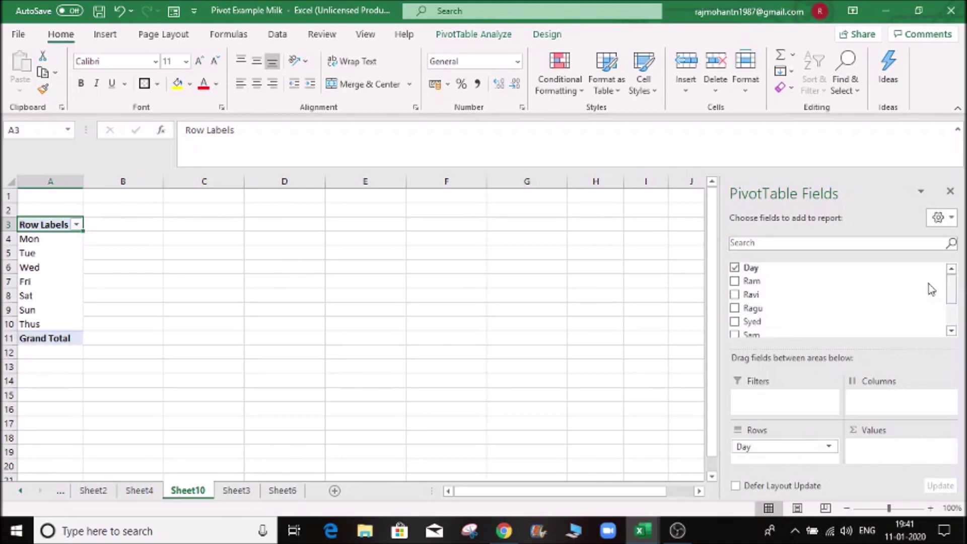
drag(779, 287, 802, 314)
click(237, 491)
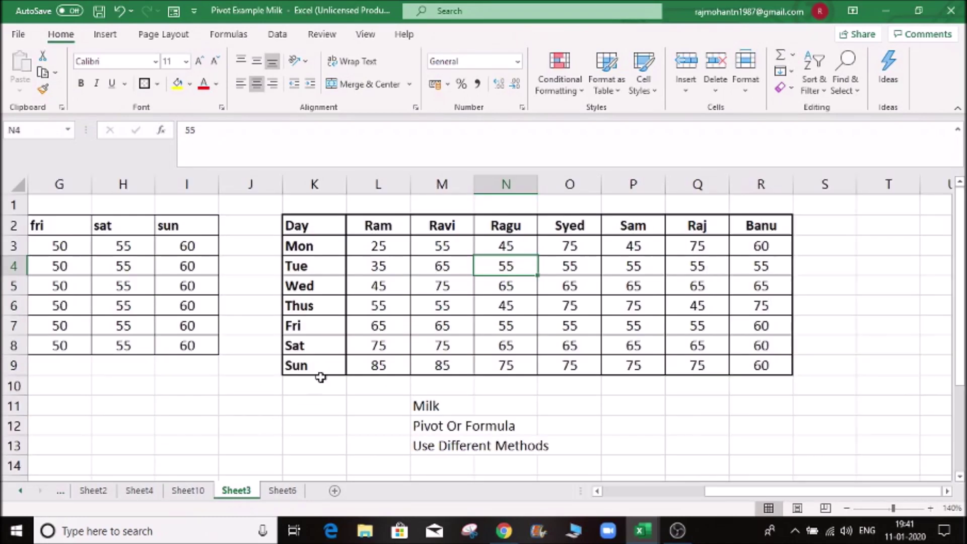
click(294, 499)
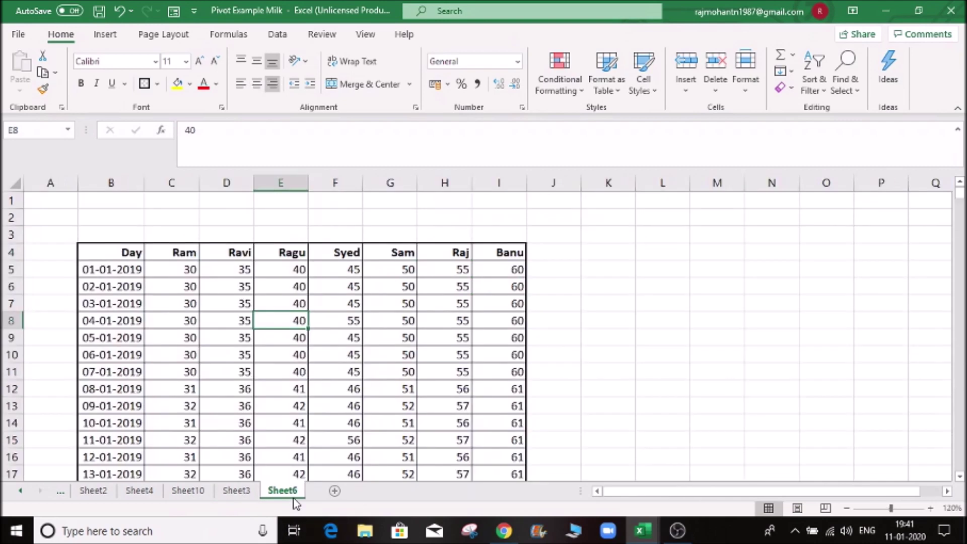
click(241, 495)
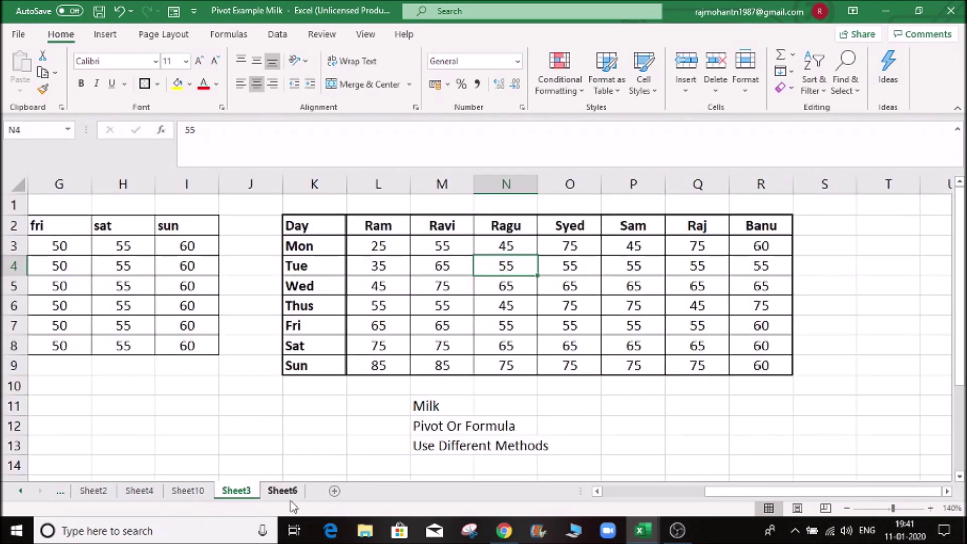
Step: Add the first person's quantity field to the Sheet10 pivot table's values and check the daily sums and grand total
click(188, 491)
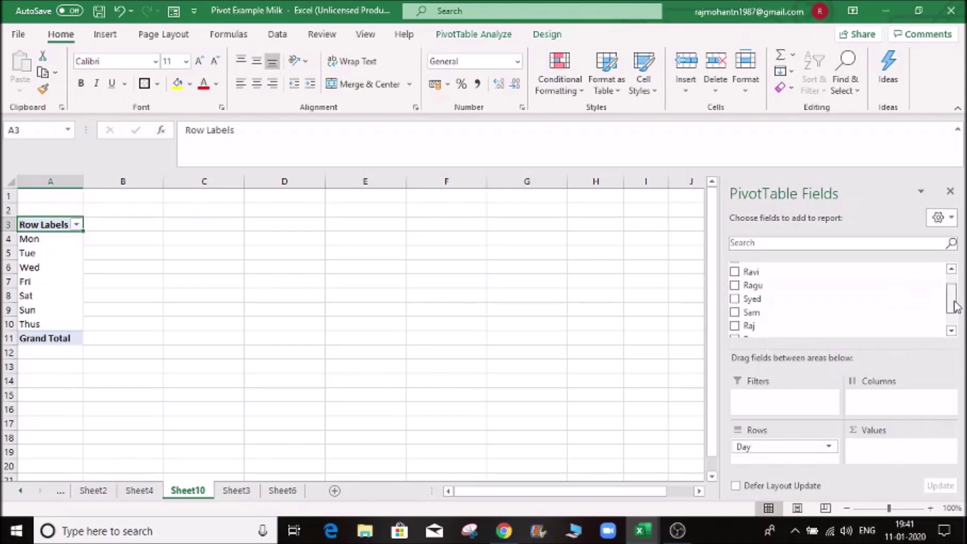
scroll(949, 297, up, 2)
drag(784, 284, 892, 448)
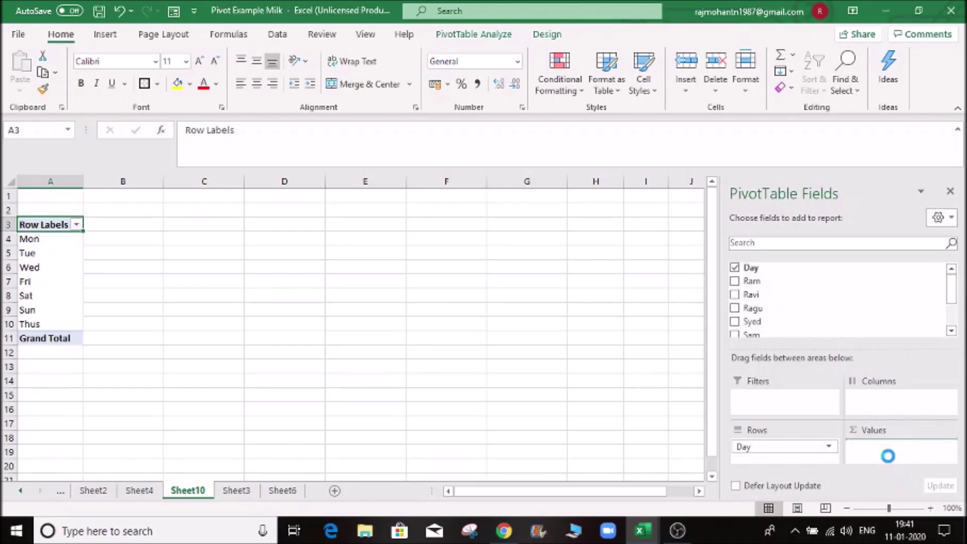
click(131, 280)
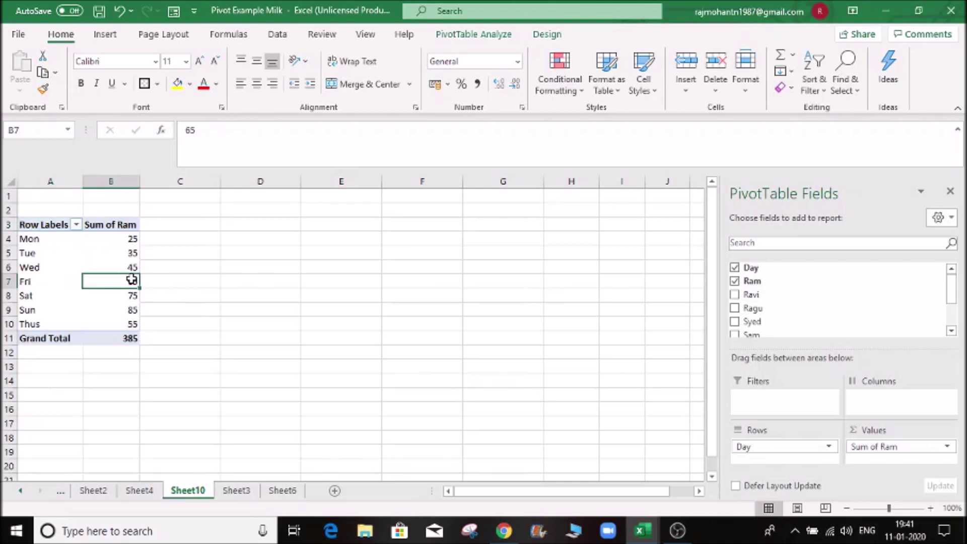
click(131, 237)
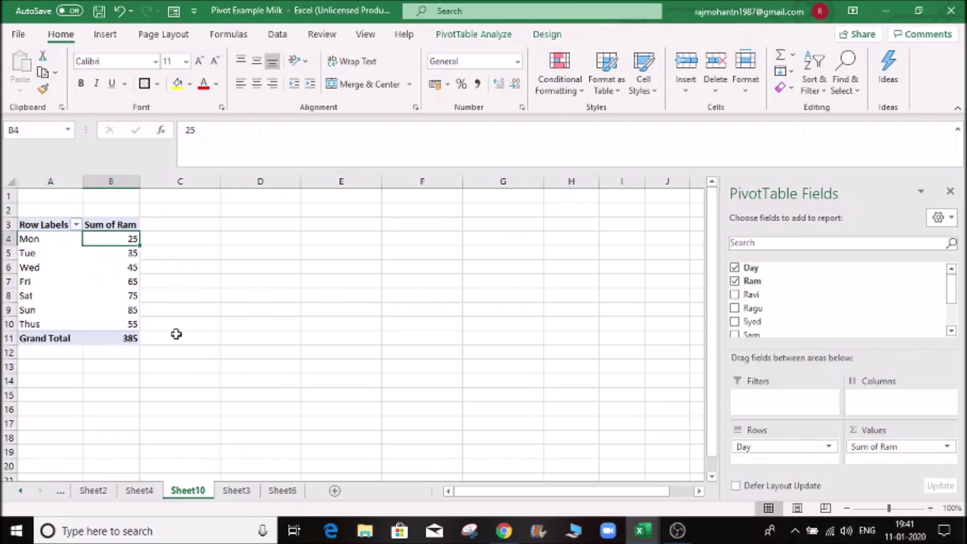
click(129, 282)
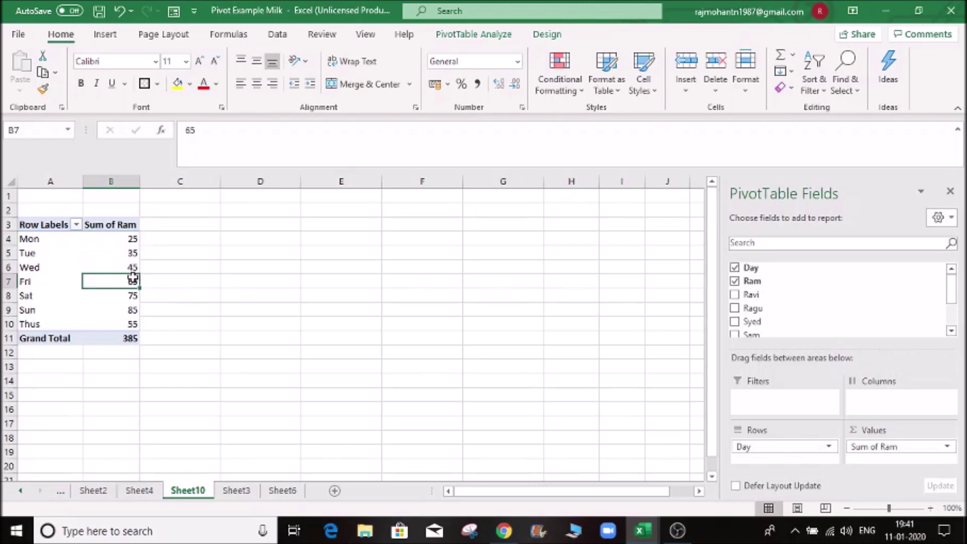
click(129, 236)
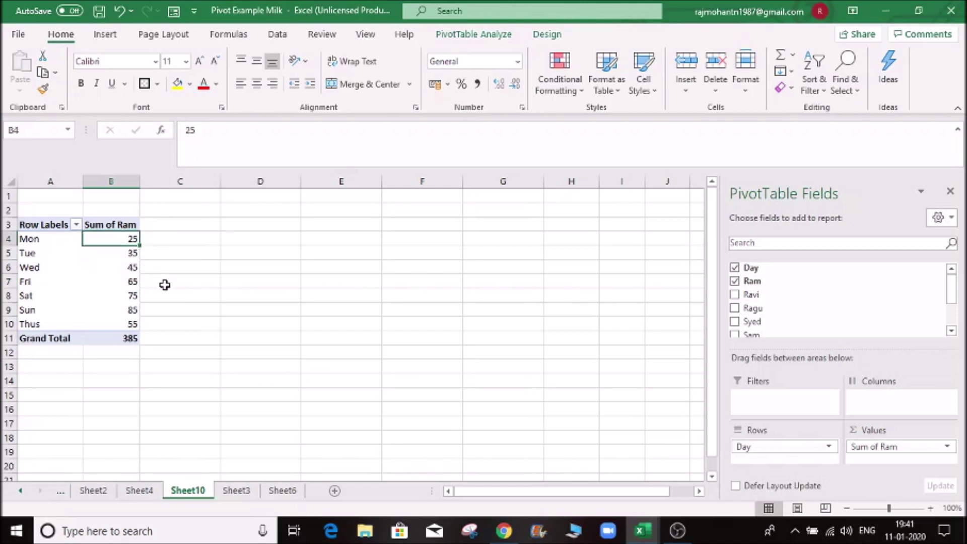
click(132, 338)
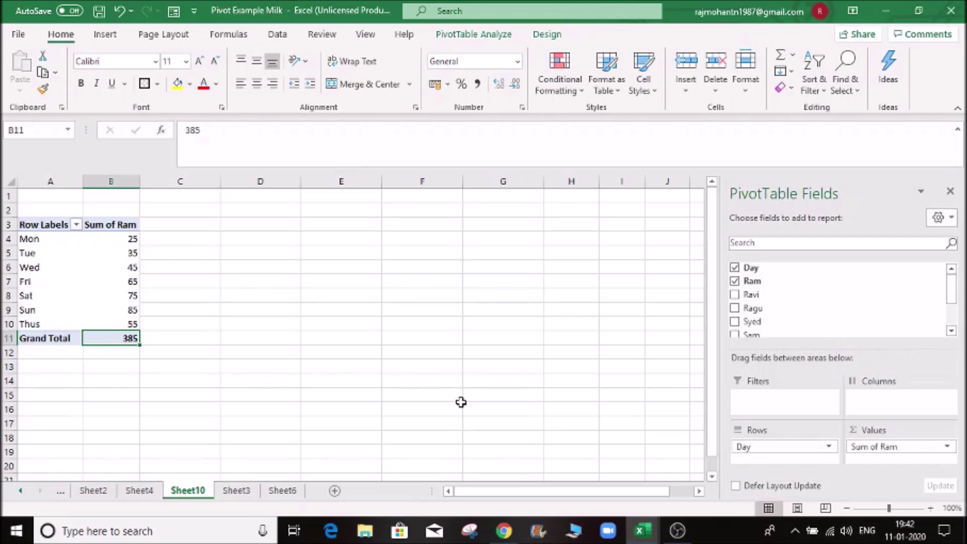
Step: Try the first person's field in the pivot table's columns and return it to the values
drag(879, 447, 885, 410)
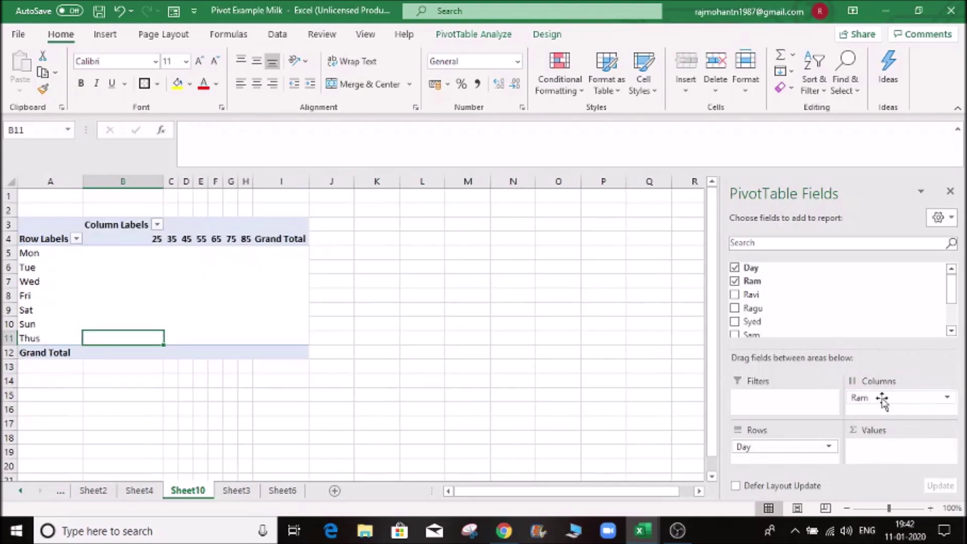
drag(883, 398, 883, 464)
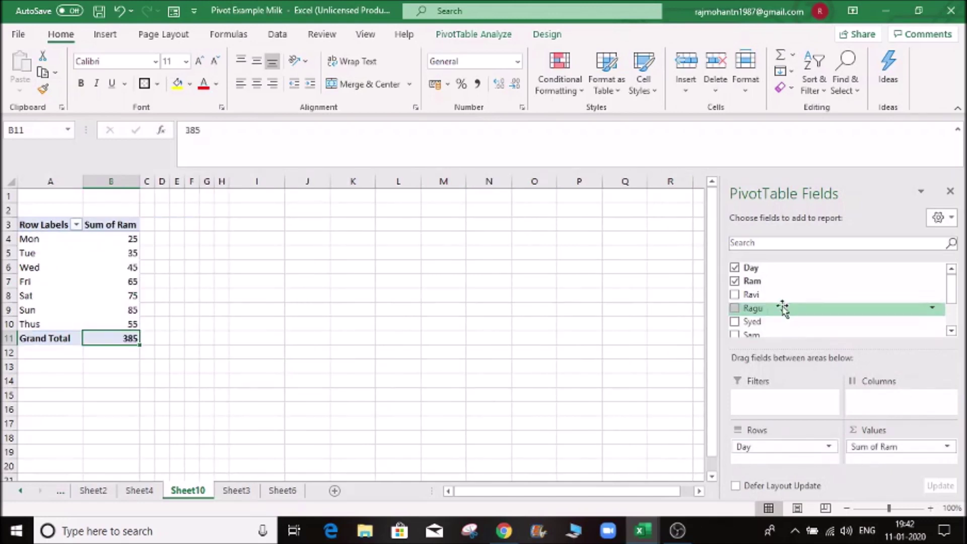
Step: Add the second person's quantity field to the pivot table's values and check both people's grand totals
drag(759, 298, 889, 461)
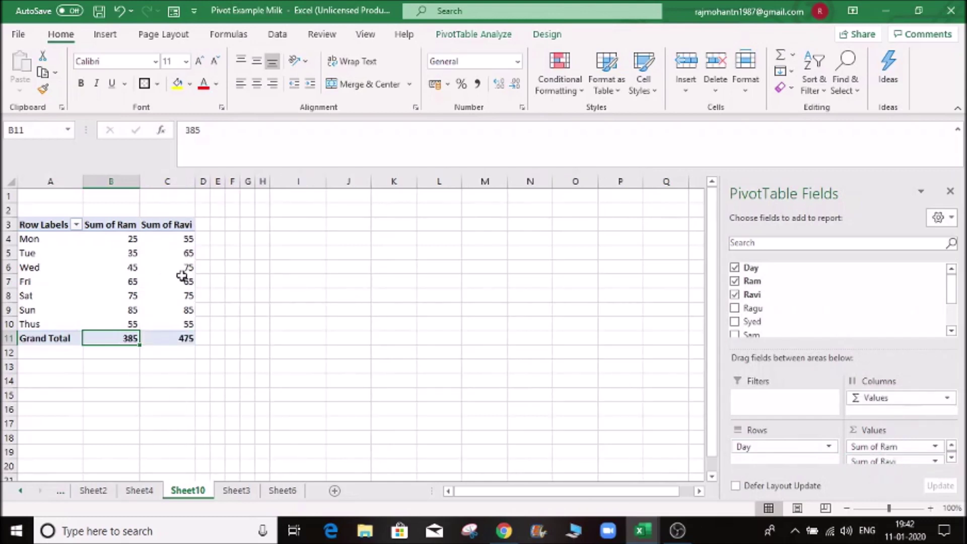
click(143, 353)
click(133, 344)
click(177, 336)
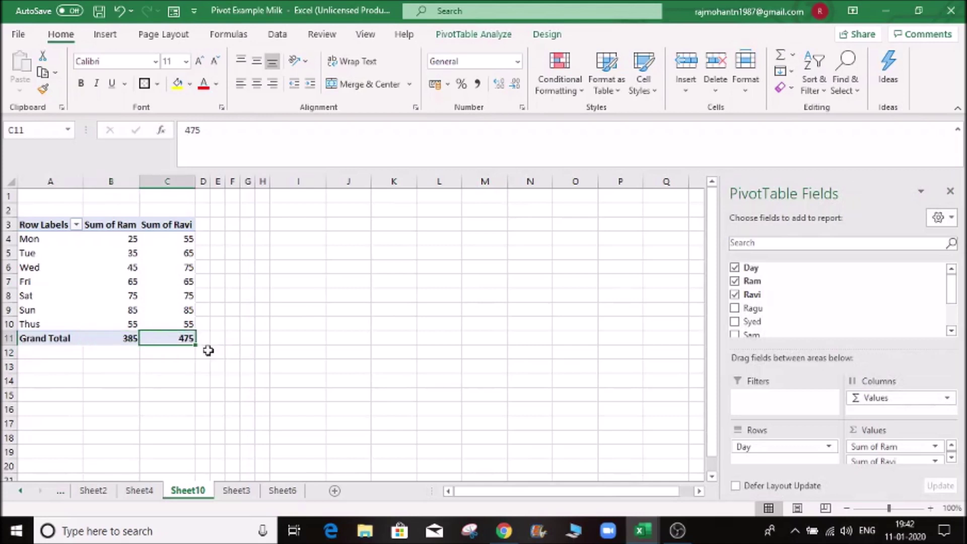
click(183, 217)
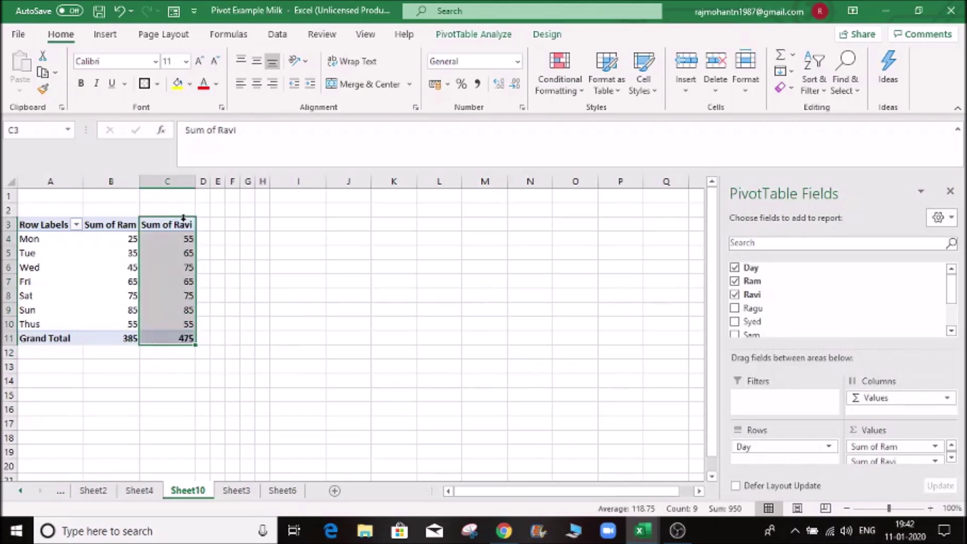
click(175, 226)
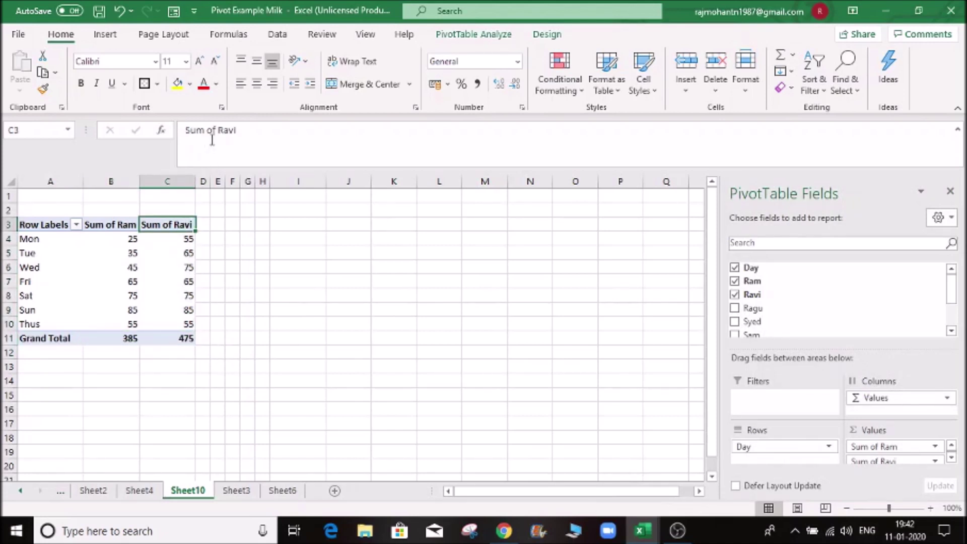
drag(222, 131, 184, 131)
key(BackSpace)
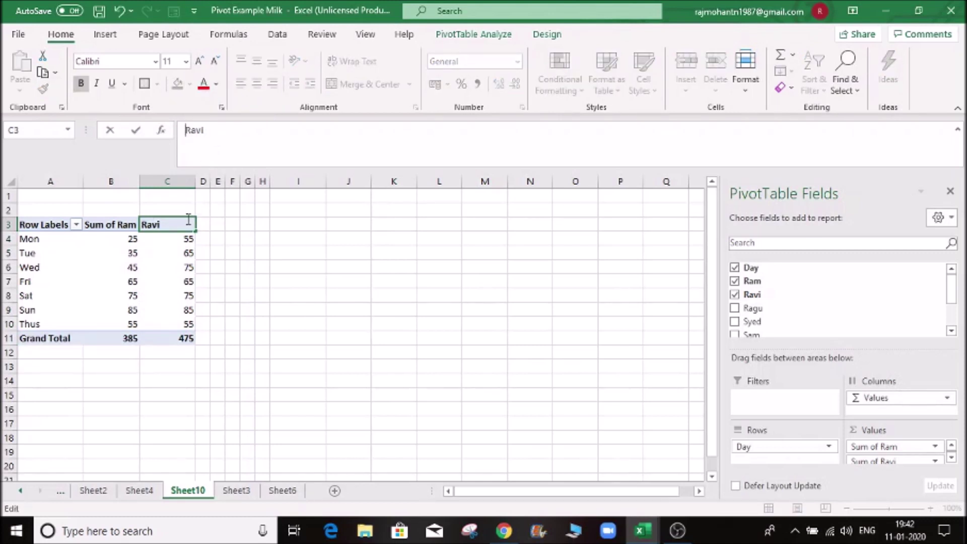
key(Escape)
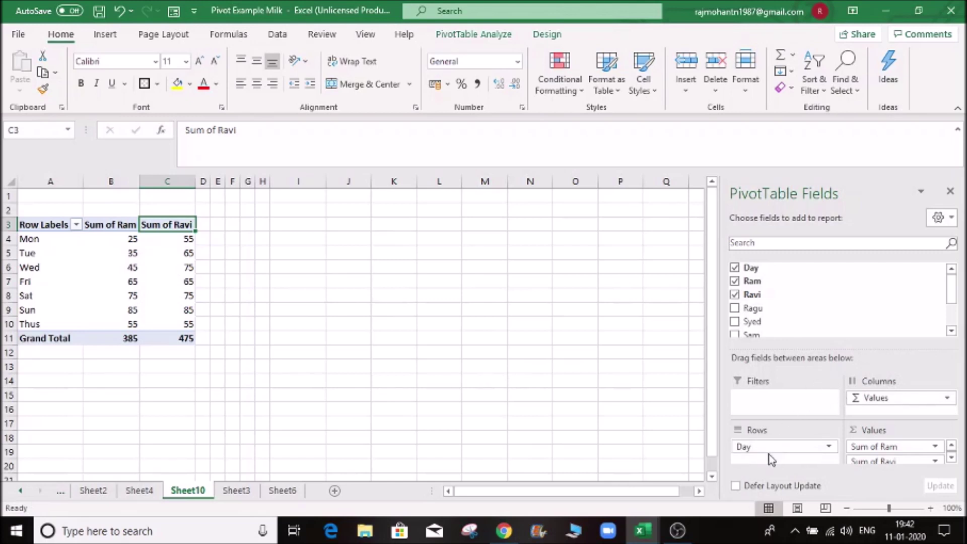
Step: Add the third person's quantity field to the pivot table's values
drag(753, 308, 886, 455)
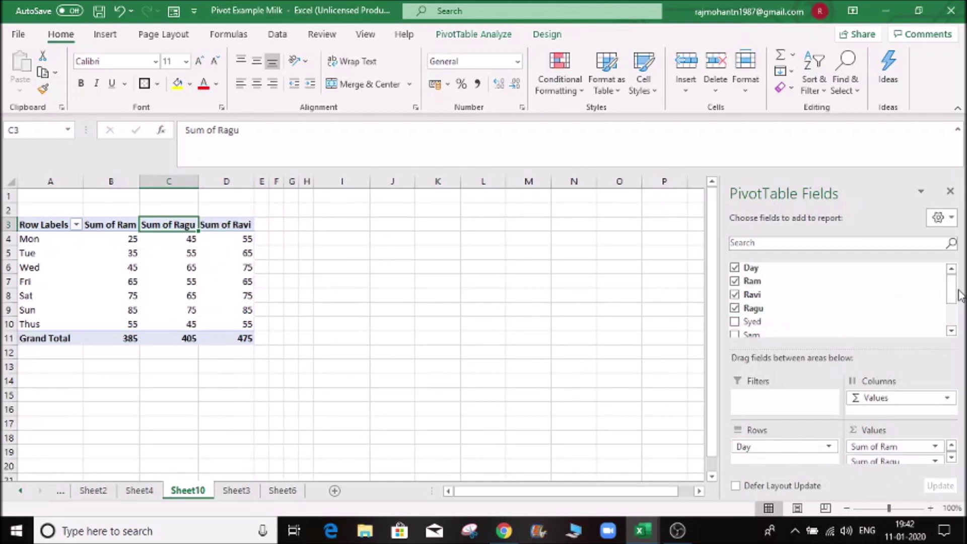
scroll(950, 288, down, 3)
scroll(950, 287, up, 3)
Step: Move the Day field to the pivot table's filters and, with multiple selection enabled, filter to Mon only
drag(857, 290, 796, 411)
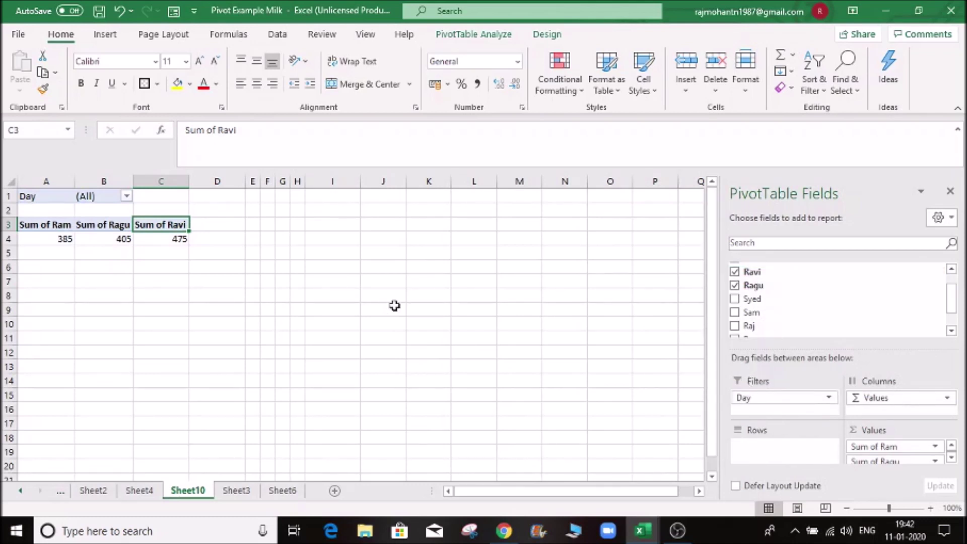
click(127, 197)
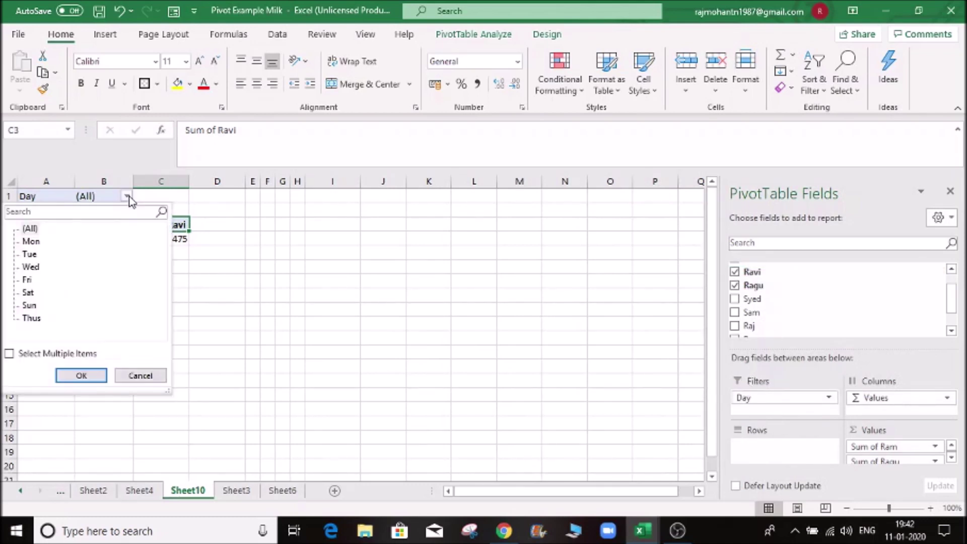
click(9, 354)
click(25, 230)
click(25, 241)
click(81, 376)
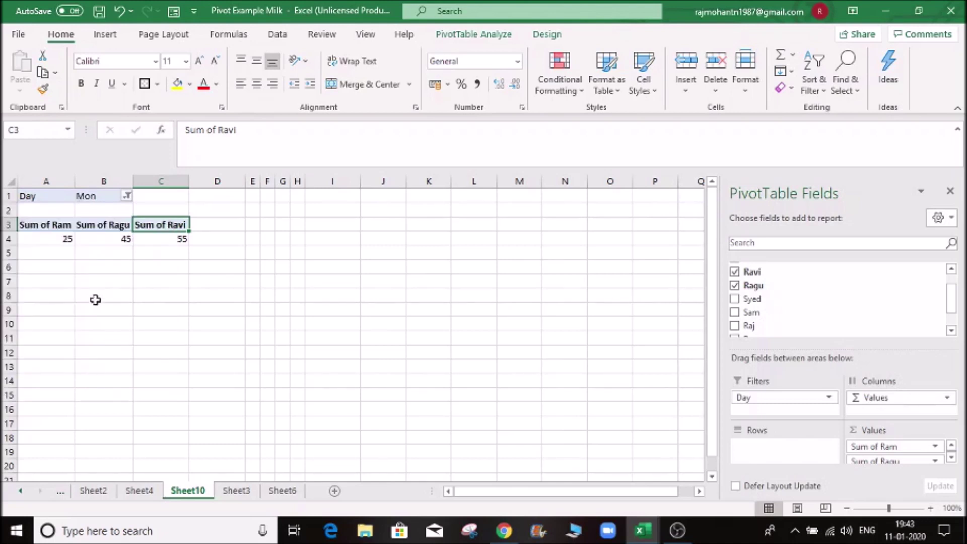
click(48, 243)
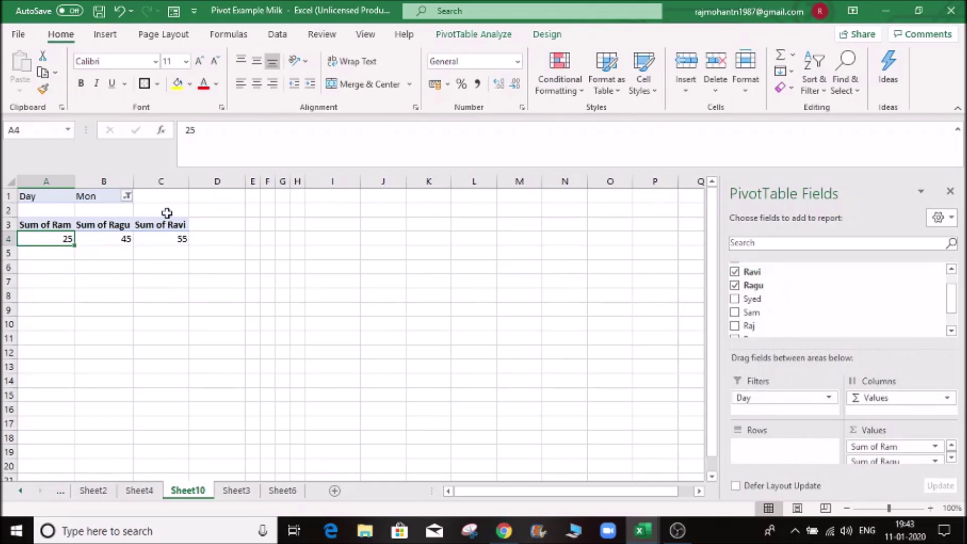
Step: Change the pivot table's Day filter to Fri only and check each person's quantity in row 4
click(127, 196)
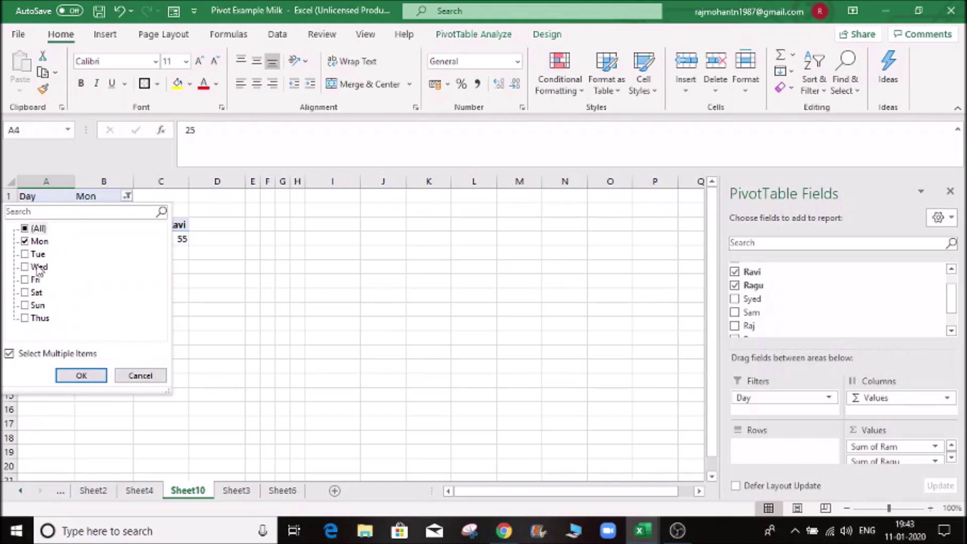
click(24, 242)
click(25, 280)
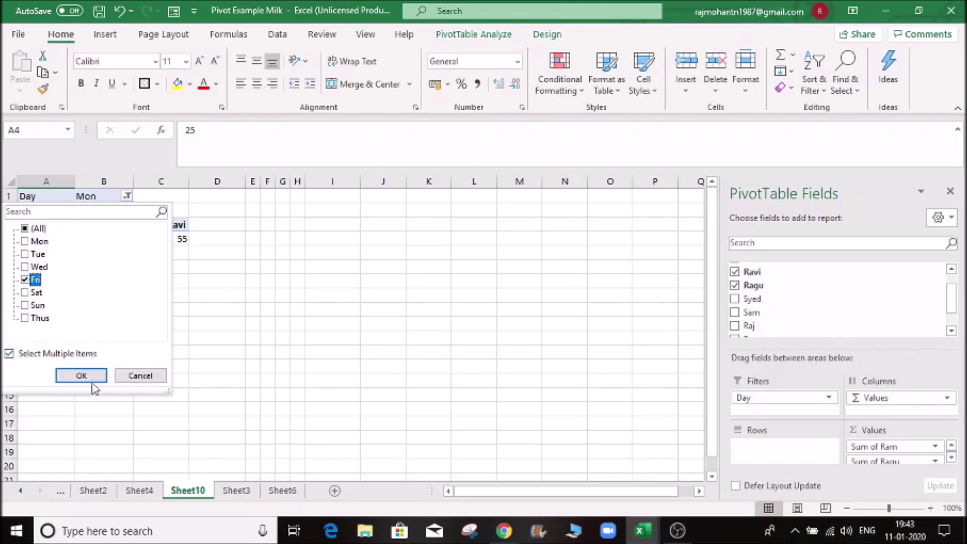
click(90, 376)
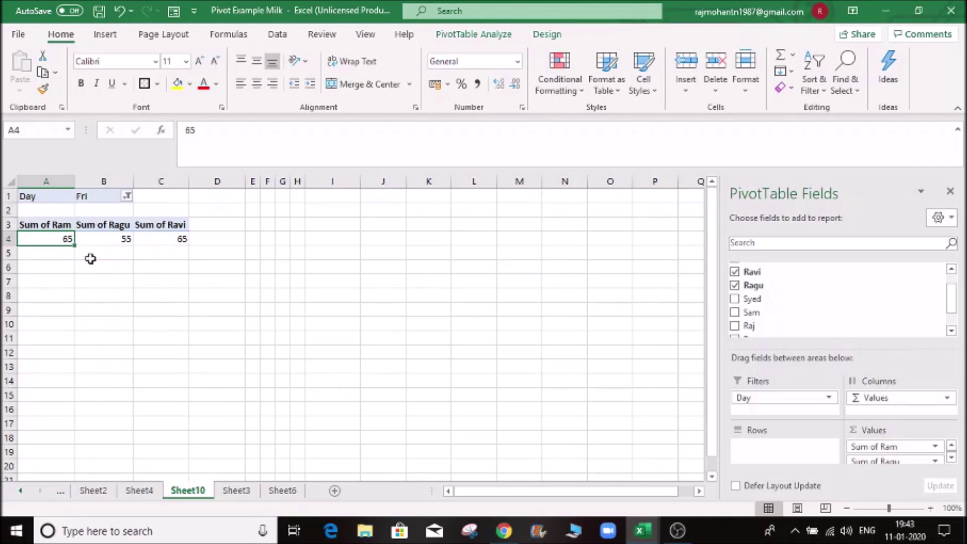
click(63, 264)
click(61, 240)
click(125, 236)
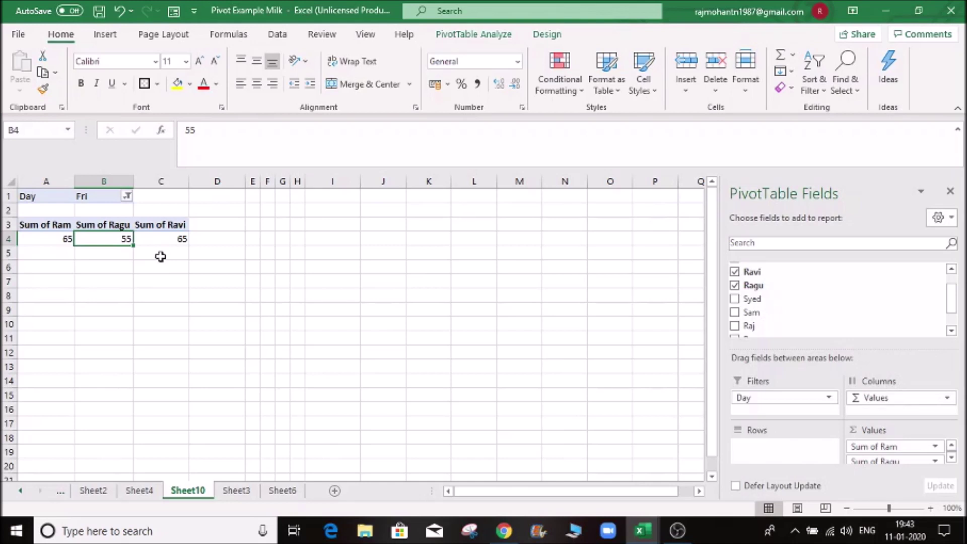
click(167, 239)
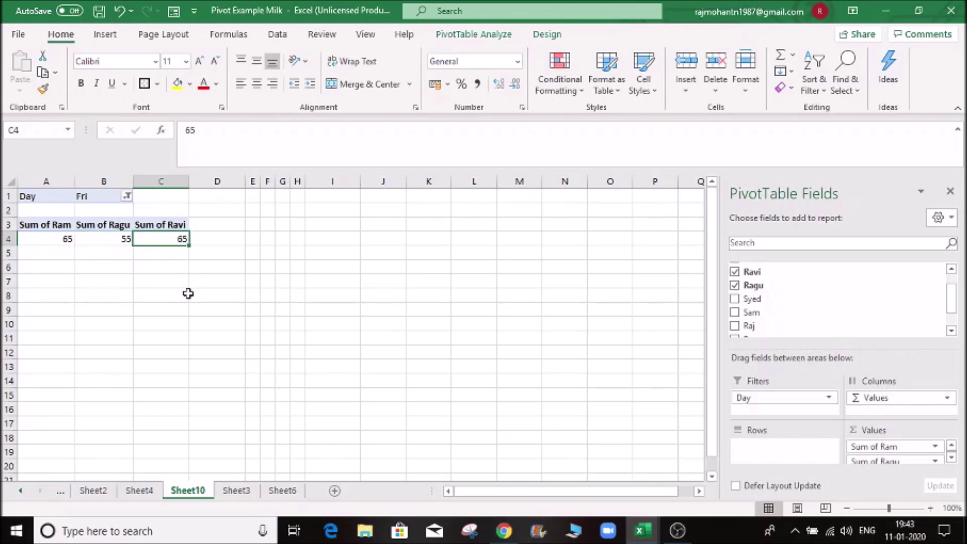
Step: Include Thus alongside Fri in the pivot table's Day filter
click(127, 196)
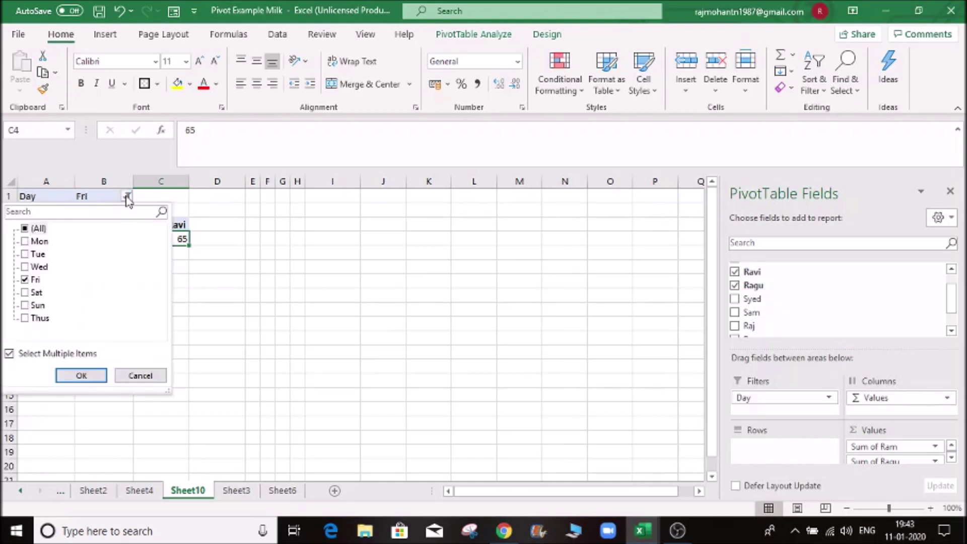
click(10, 355)
click(10, 354)
click(25, 318)
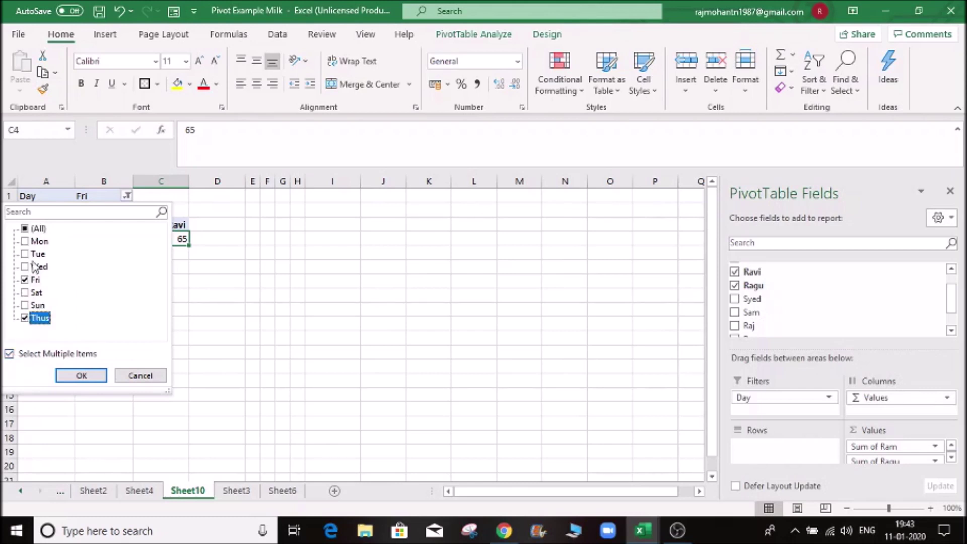
click(87, 377)
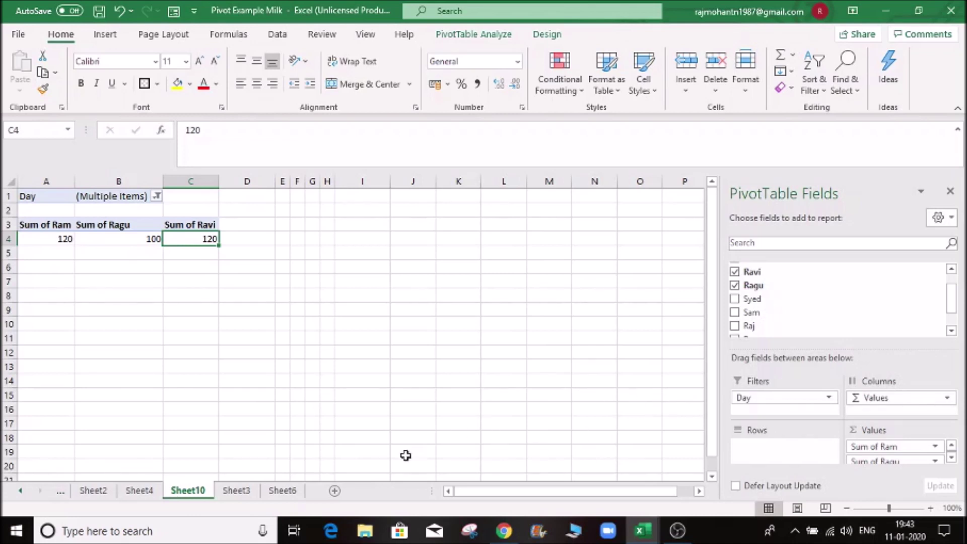
Step: View the weekday source table on Sheet3 and the date-based milk table on Sheet6
click(238, 491)
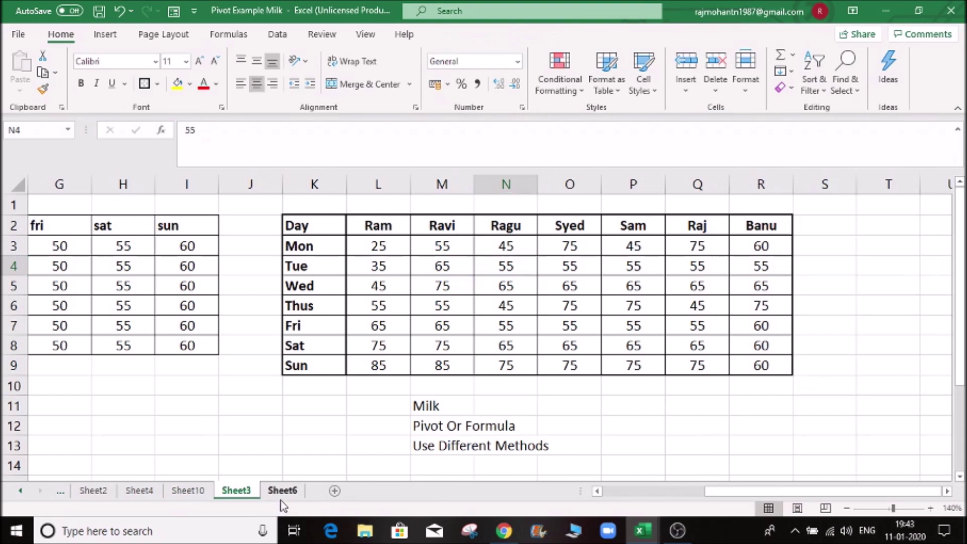
click(282, 491)
click(215, 308)
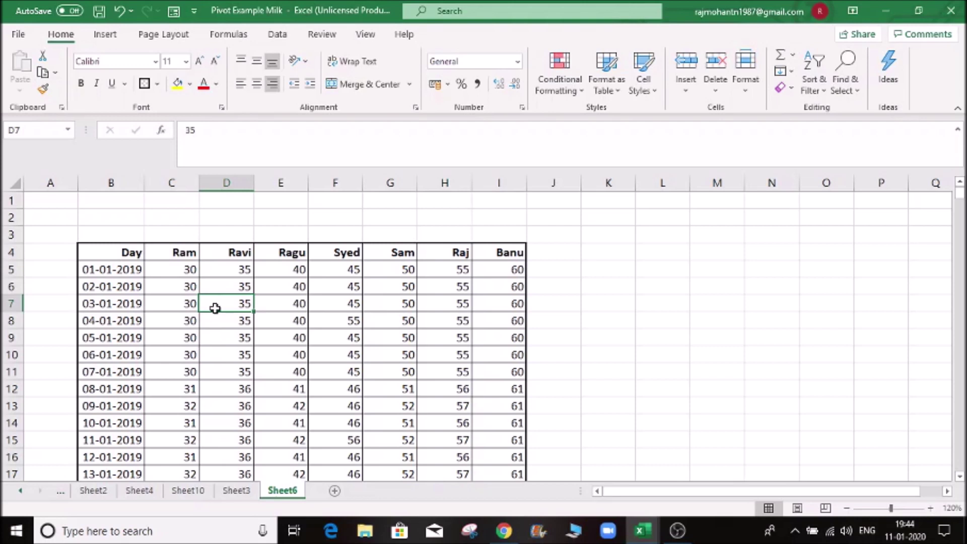
Step: Examine the person columns and the Day dates in the date-based milk table on Sheet6
click(184, 288)
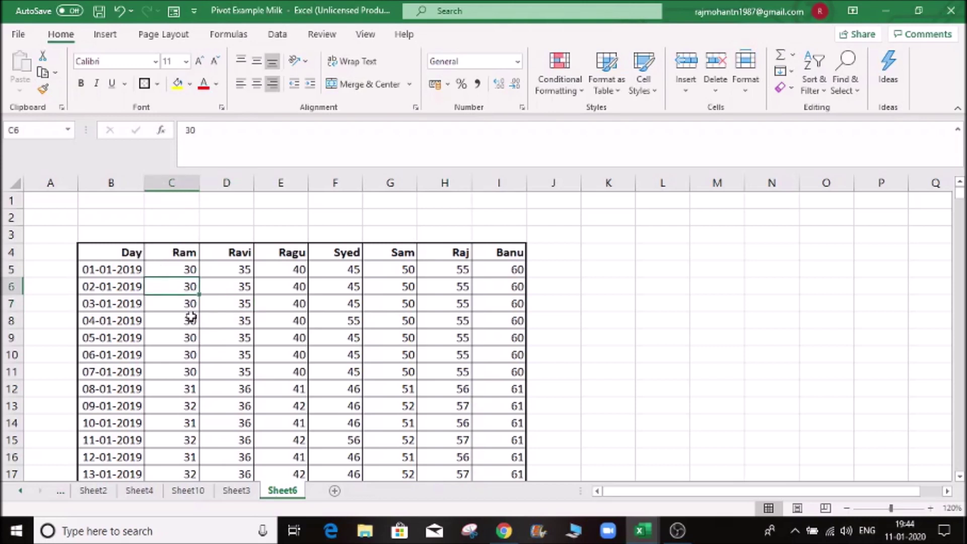
click(229, 320)
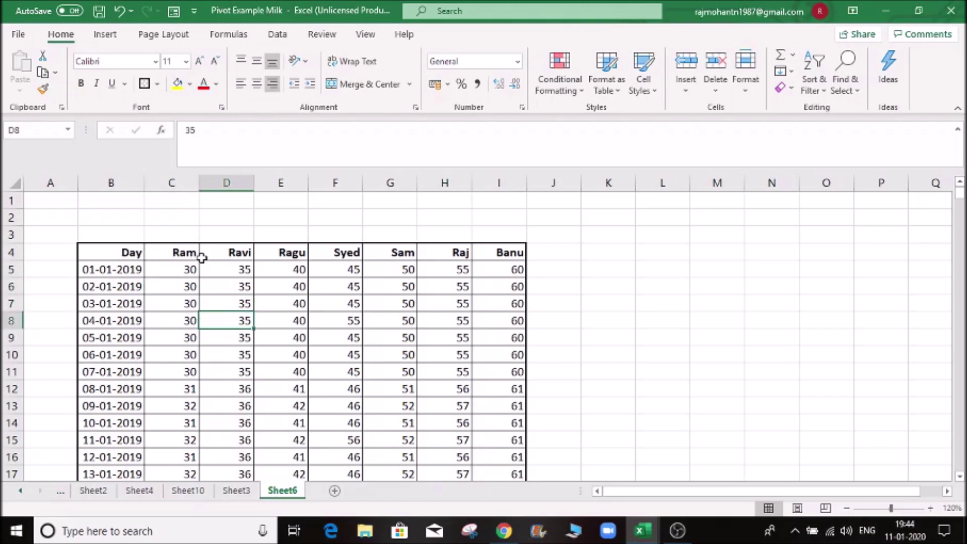
drag(216, 253, 355, 254)
click(244, 304)
click(134, 336)
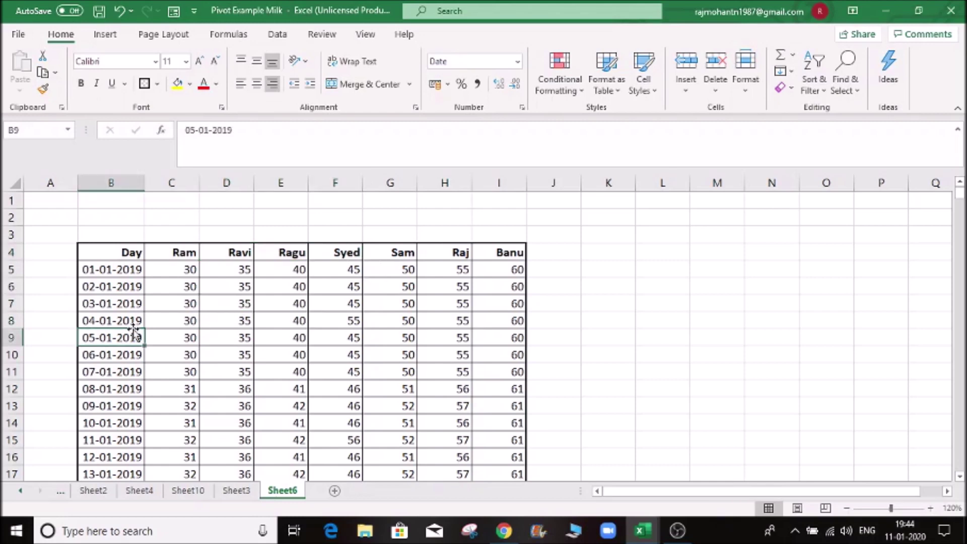
scroll(134, 339, down, 4)
scroll(156, 358, down, 16)
click(170, 337)
click(75, 370)
click(106, 360)
Step: Delete row 370, dated 01-01-2020, from the end of the date-based milk table
key(ctrl+Down)
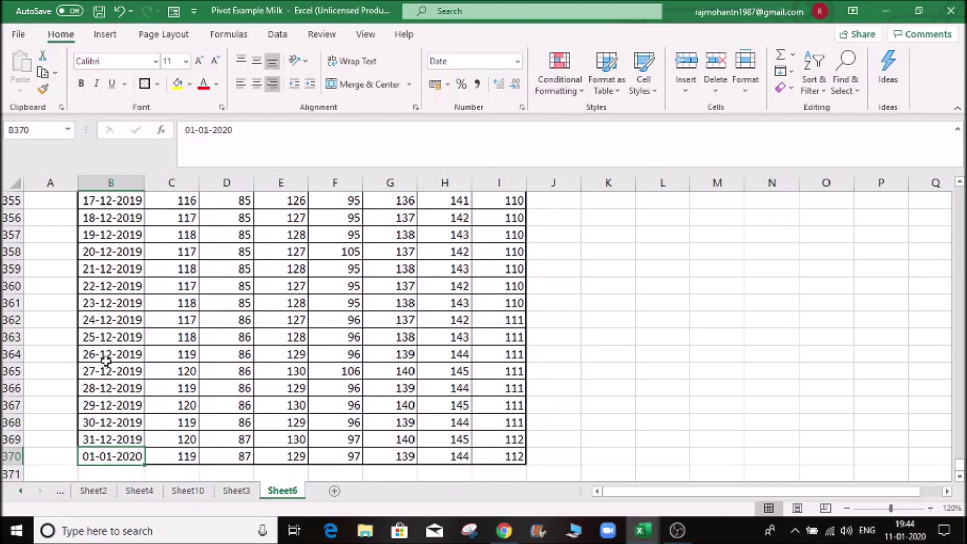
key(Down)
key(Up)
key(Up)
key(Down)
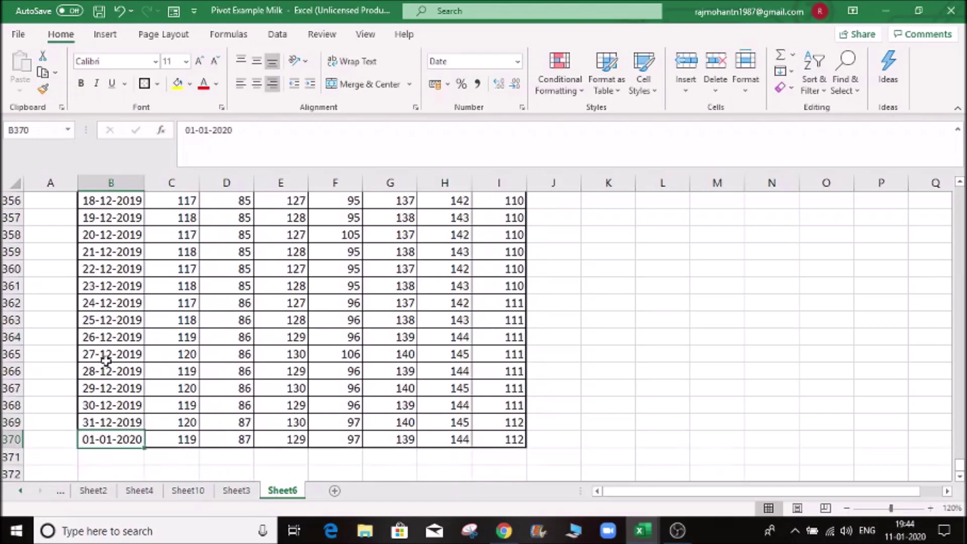
key(shift+space)
key(ctrl+minus)
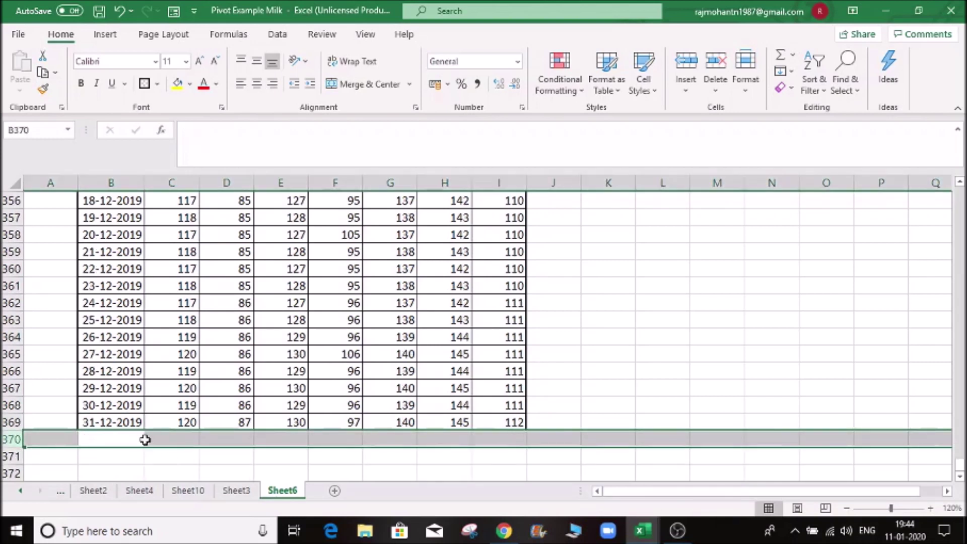
Step: Examine the daily dates from 01-01-2019 and the matching quantities at the start of the table
click(130, 423)
key(ctrl+Up)
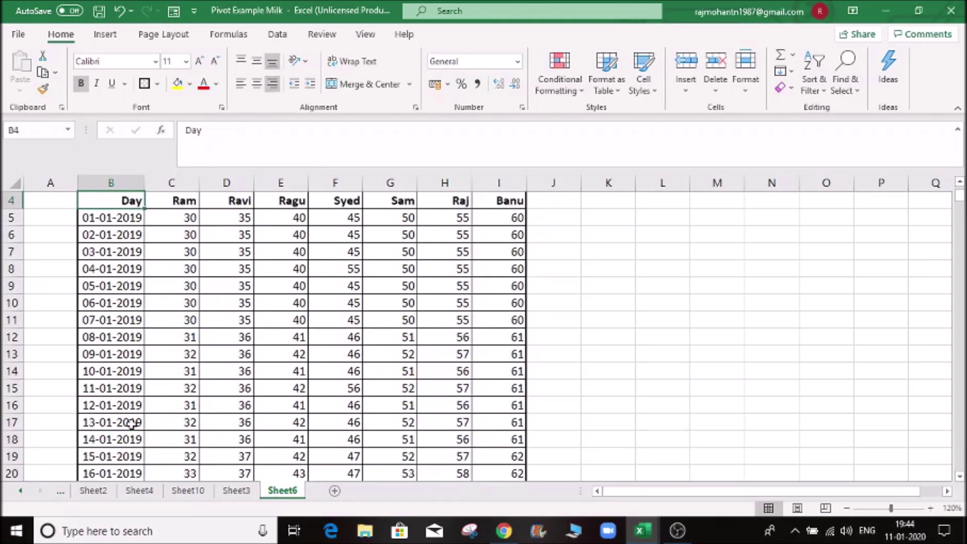
key(Down)
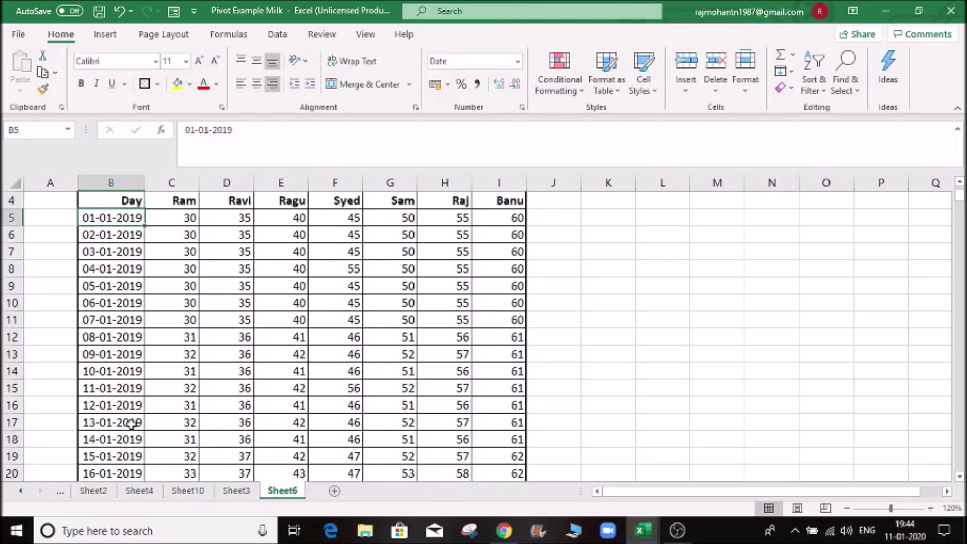
click(260, 251)
scroll(287, 287, up, 1)
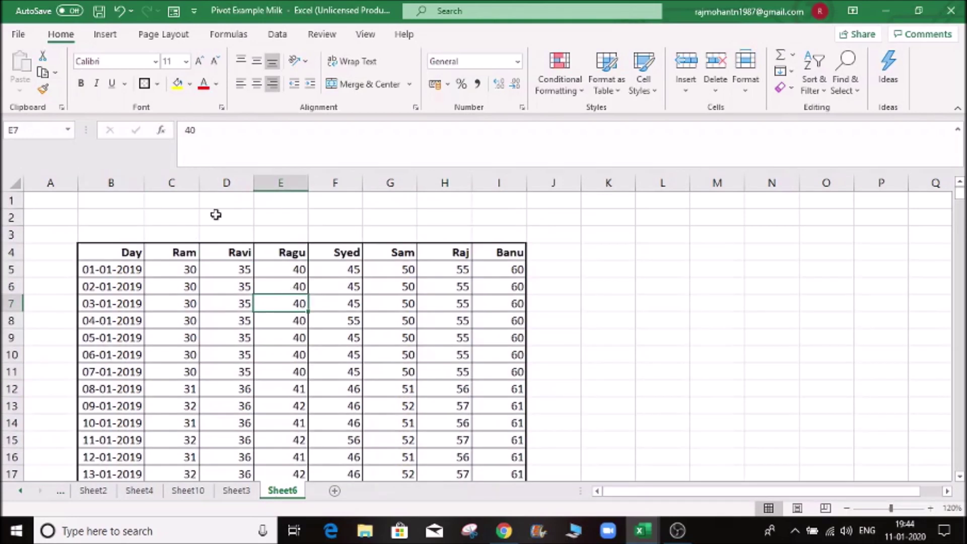
click(105, 269)
click(119, 286)
click(117, 269)
click(122, 291)
click(121, 285)
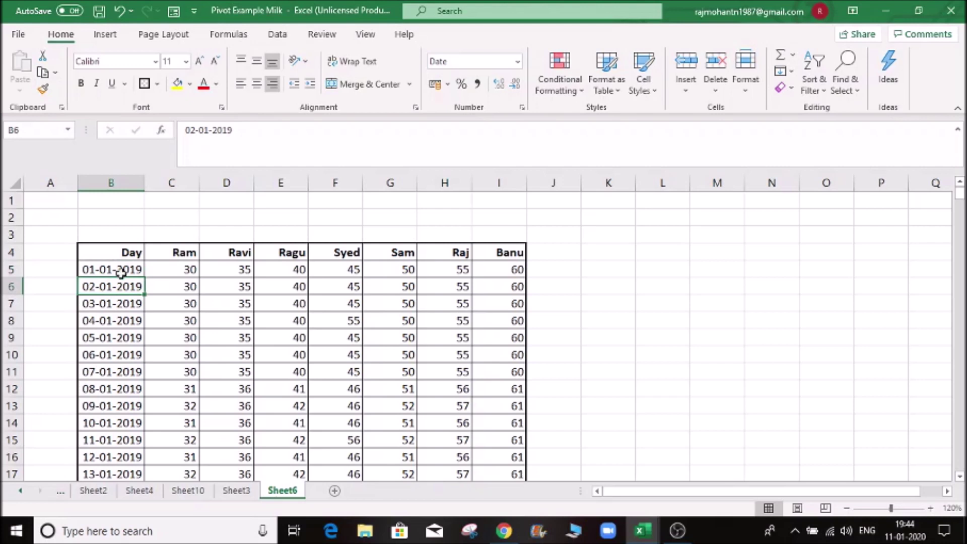
click(121, 268)
click(228, 286)
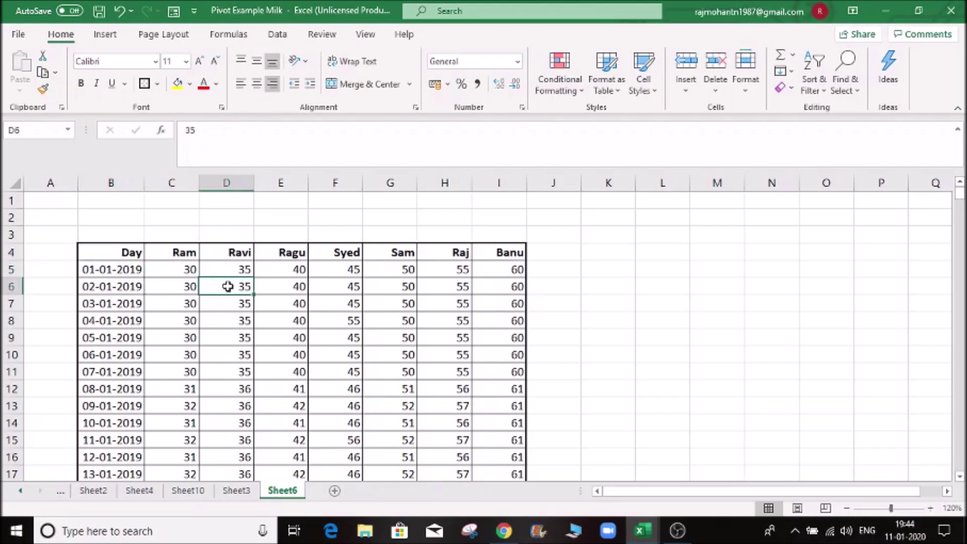
click(122, 270)
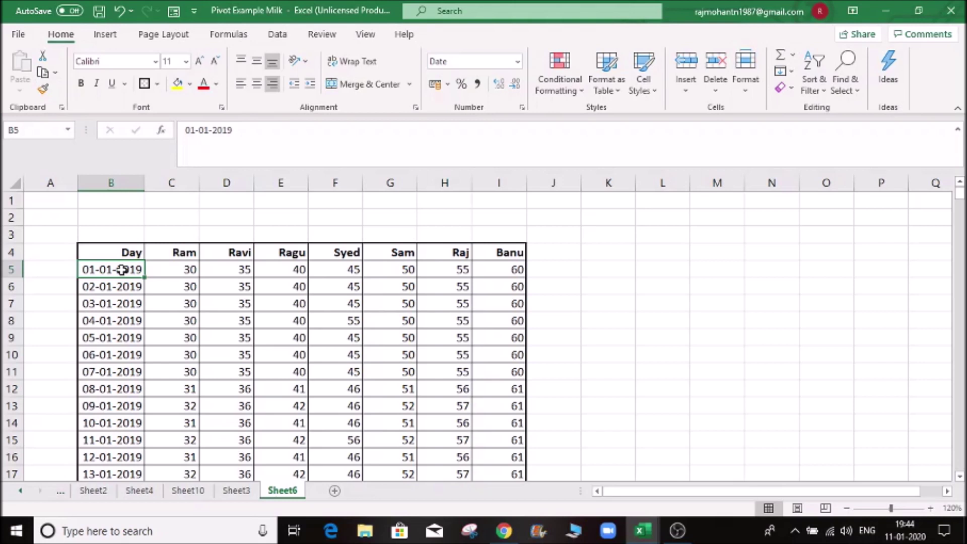
click(204, 302)
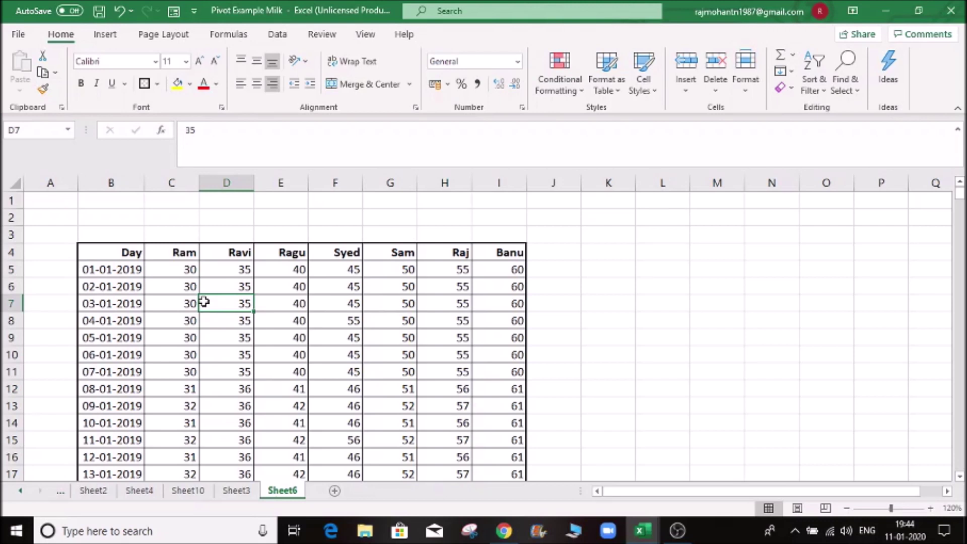
click(117, 272)
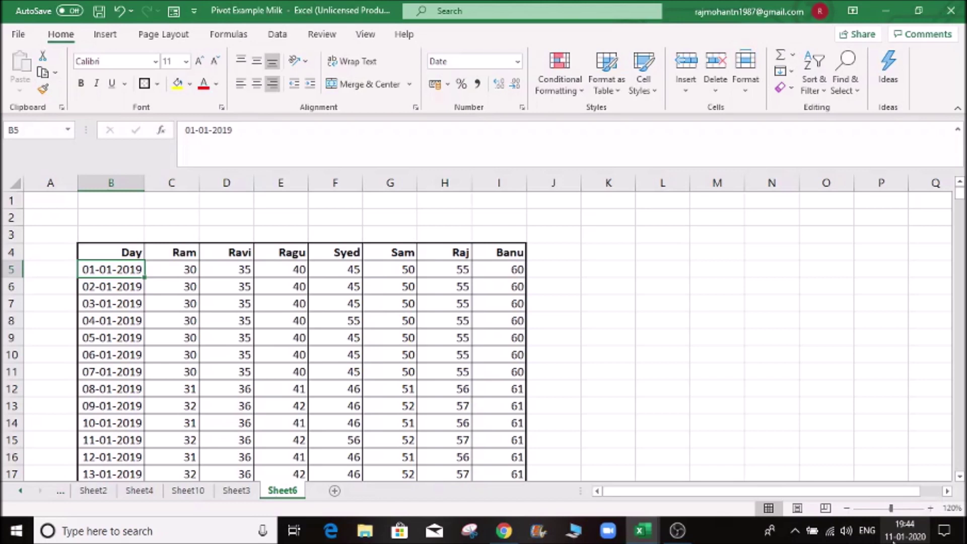
click(104, 284)
click(206, 285)
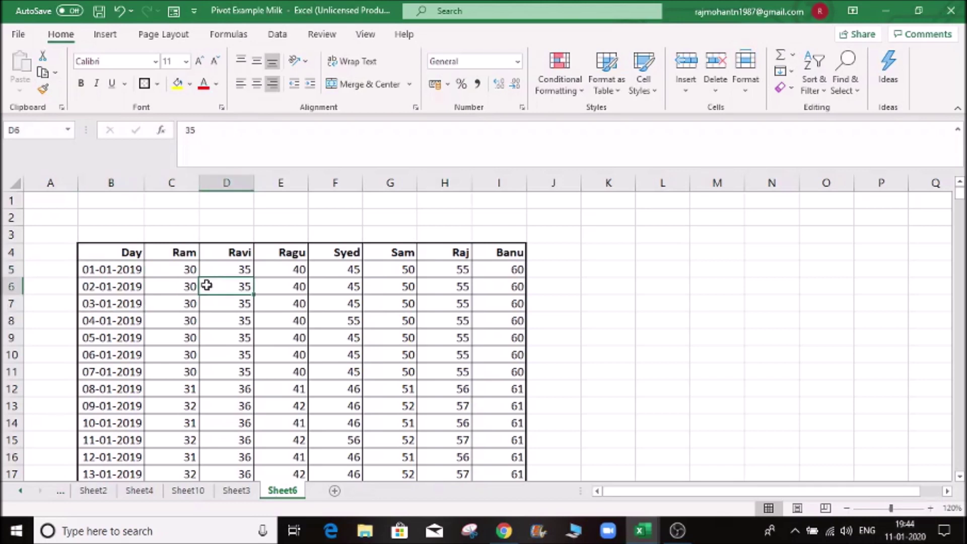
Step: Create a PivotTable on a new worksheet from Sheet6 range B4:I369 and place the Day field in its rows
click(300, 317)
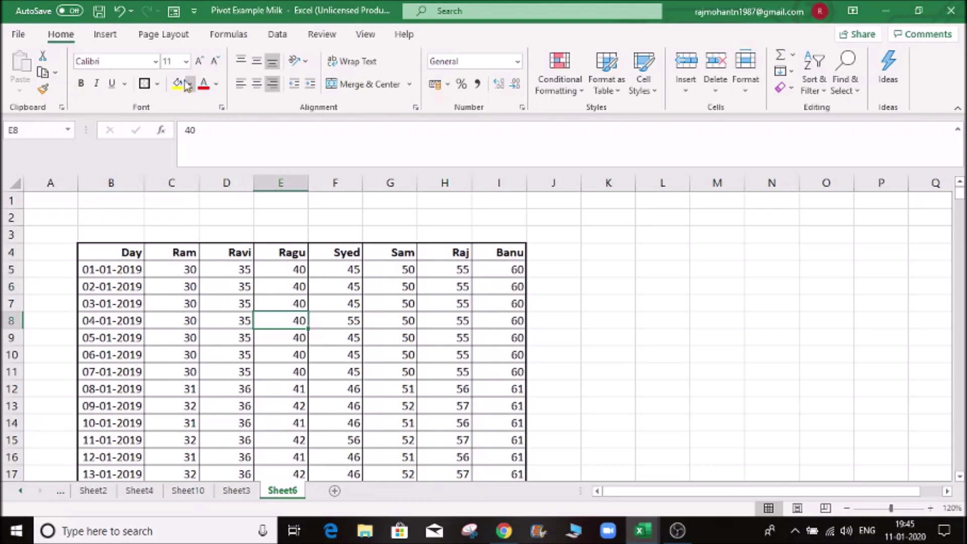
click(105, 35)
click(26, 68)
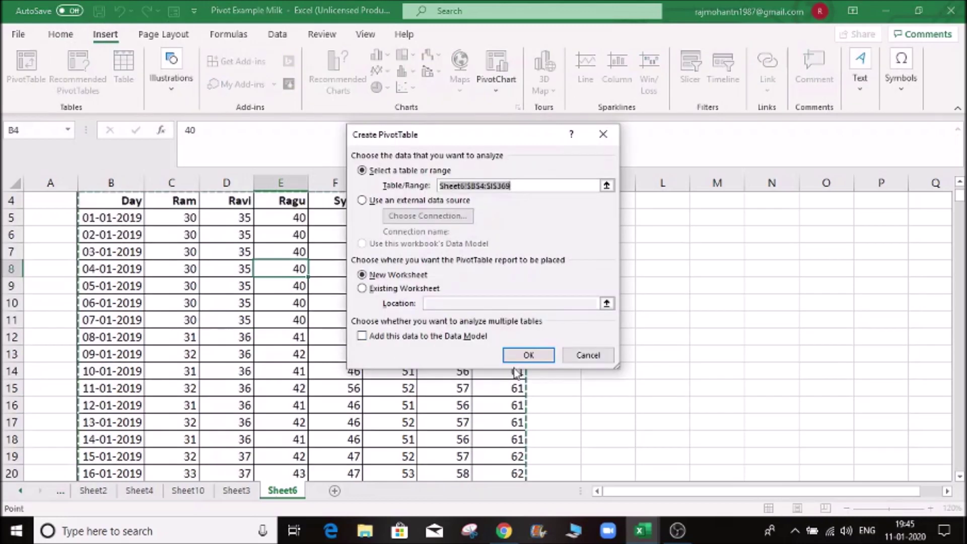
click(530, 354)
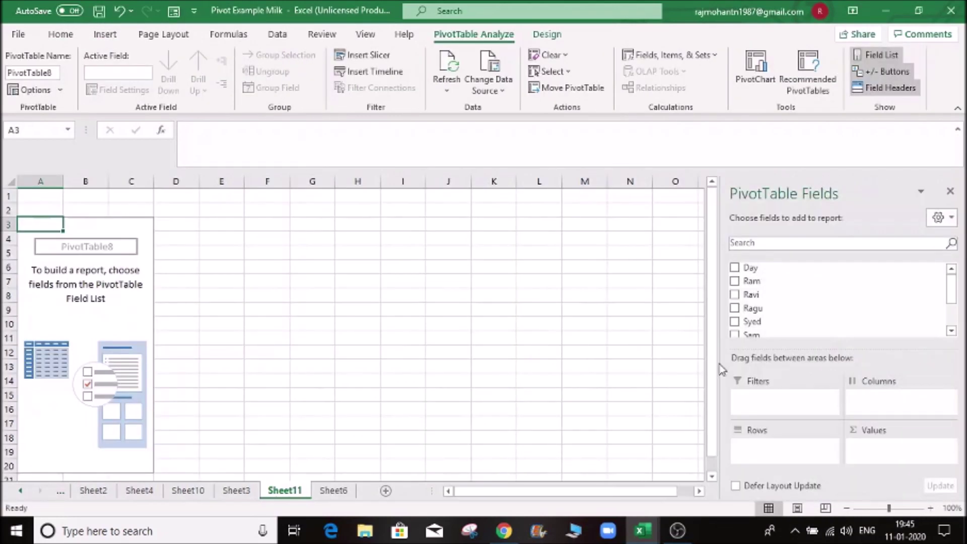
drag(740, 267, 758, 447)
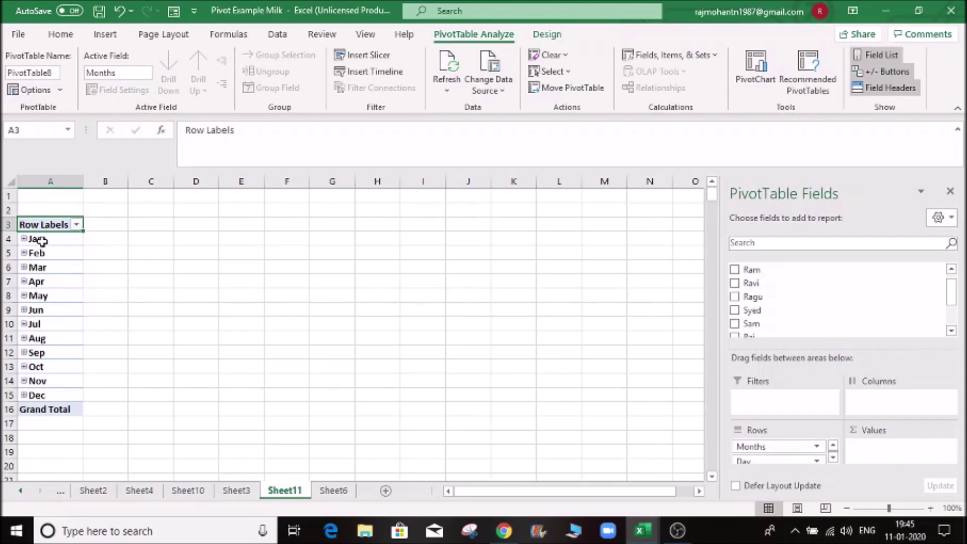
Step: Check the January and February dates in the Sheet6 source table against the pivot table's month rows
click(330, 491)
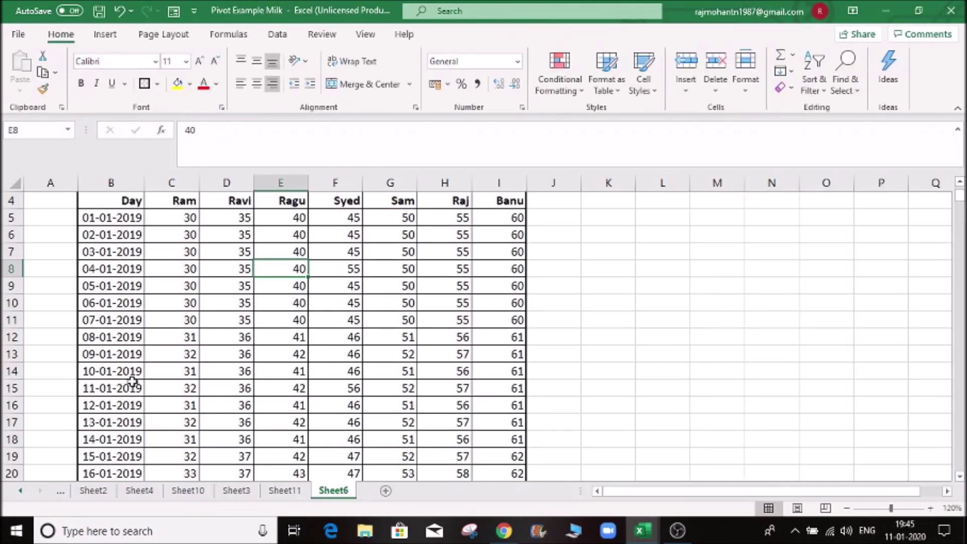
click(134, 337)
scroll(133, 337, down, 9)
click(110, 337)
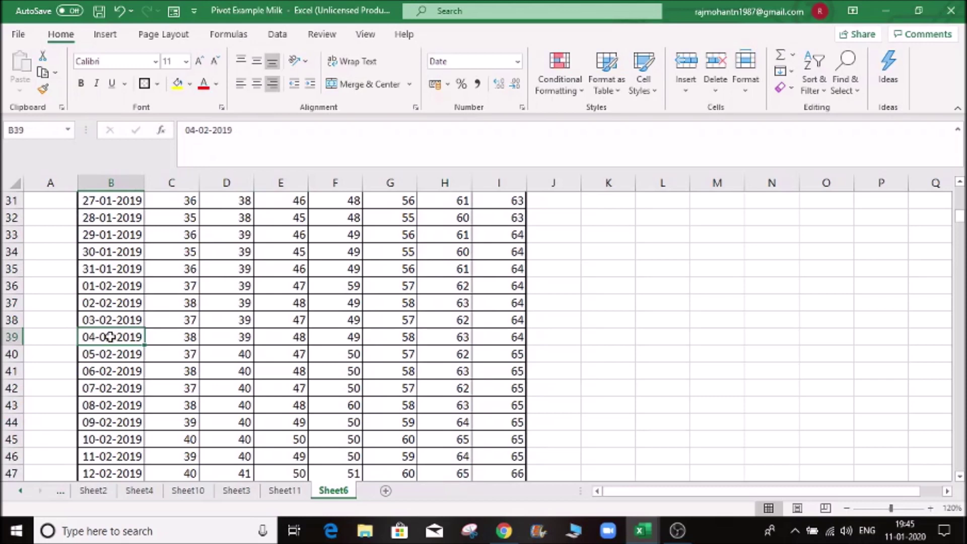
scroll(110, 337, up, 10)
click(119, 271)
click(124, 290)
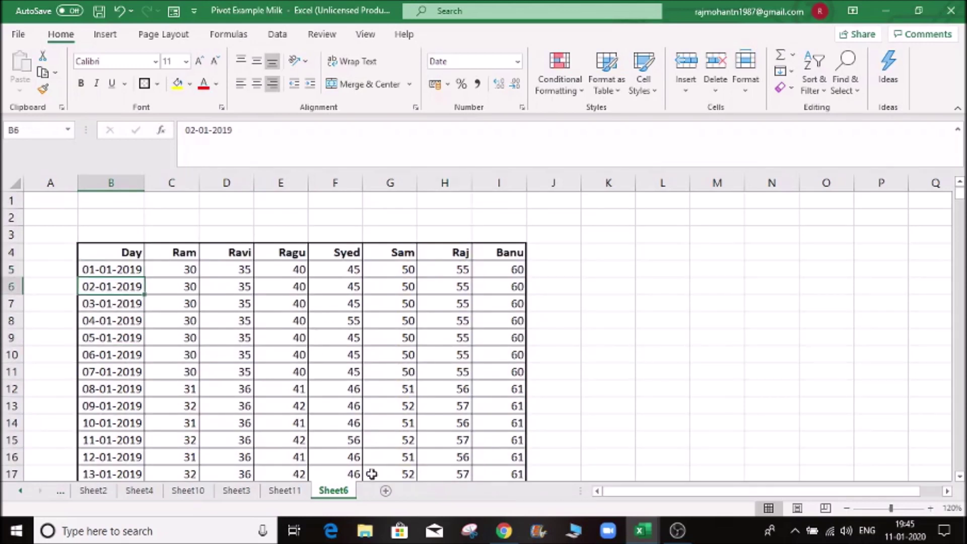
Step: Sum the second person's quantities in the Sheet11 pivot table's values, taking the first person's field back out
click(285, 491)
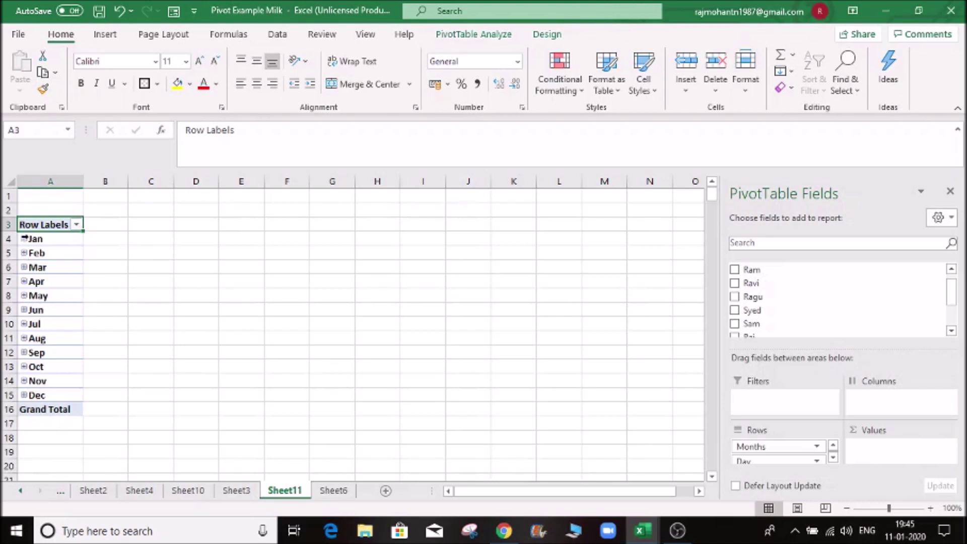
drag(755, 273, 892, 467)
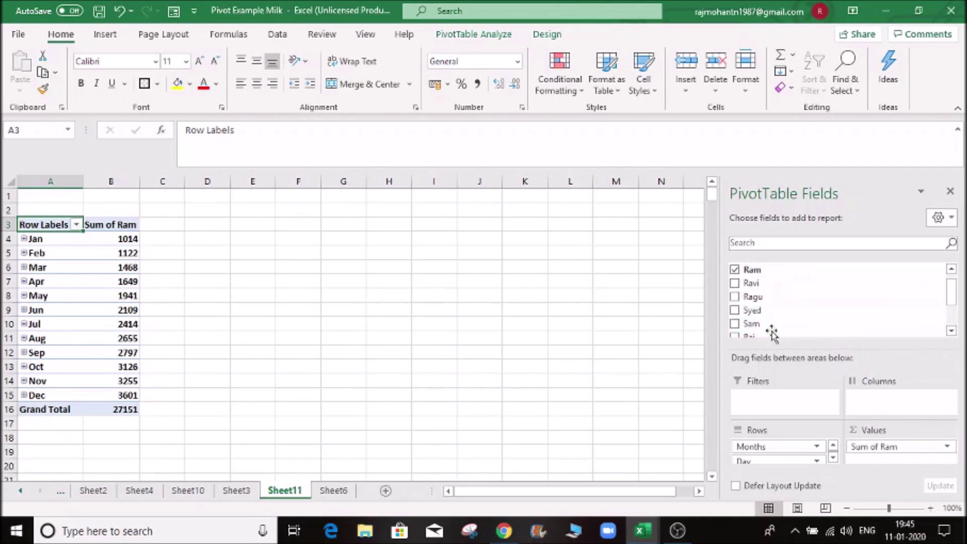
drag(751, 285, 872, 470)
drag(750, 297, 860, 455)
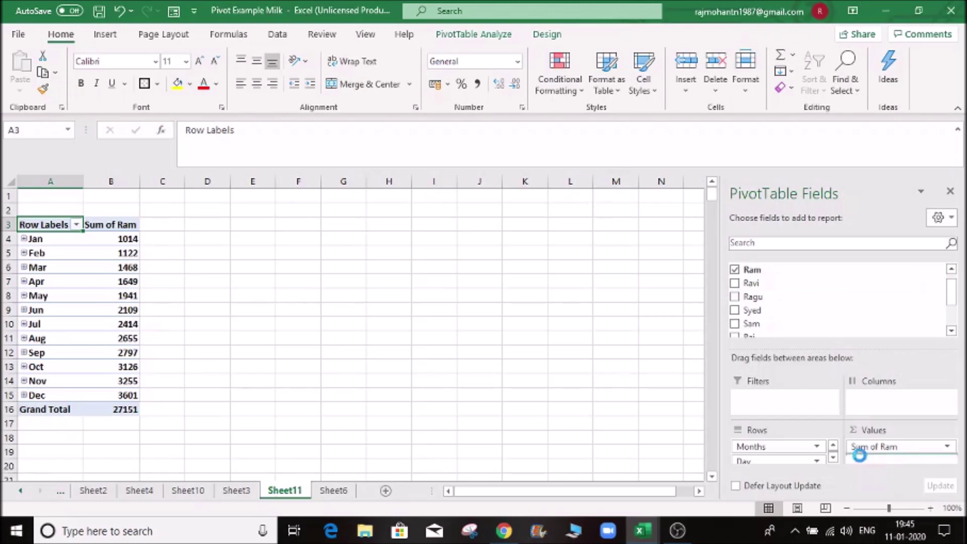
drag(862, 446, 750, 282)
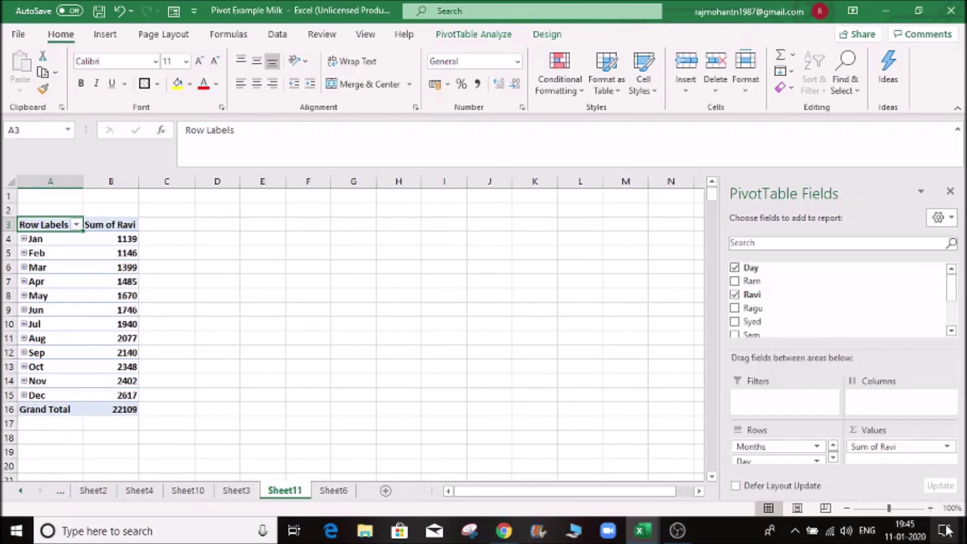
Step: Zoom the Sheet11 pivot table to 150% and compare it with the source tables on Sheet6 and Sheet3
click(930, 508)
click(930, 507)
click(930, 507)
click(930, 508)
click(931, 508)
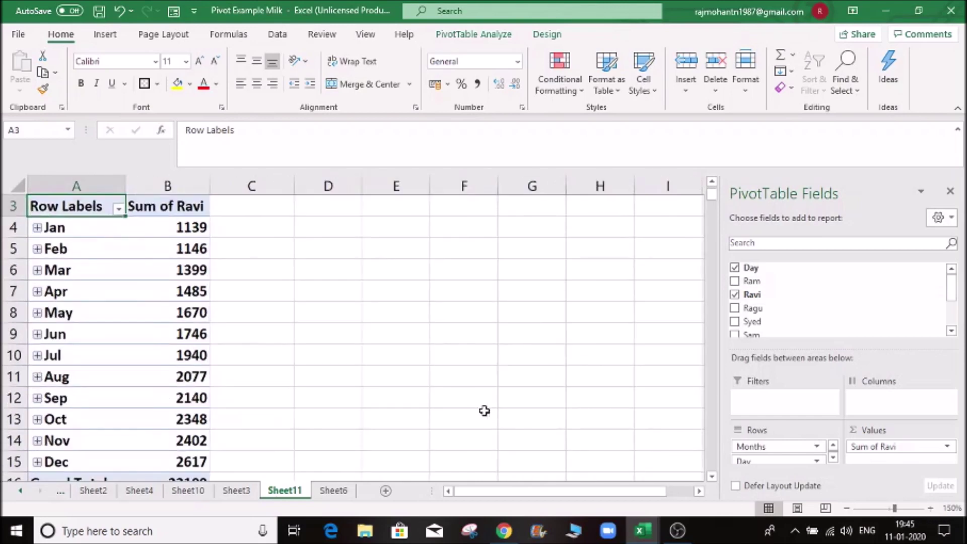
click(346, 291)
click(346, 492)
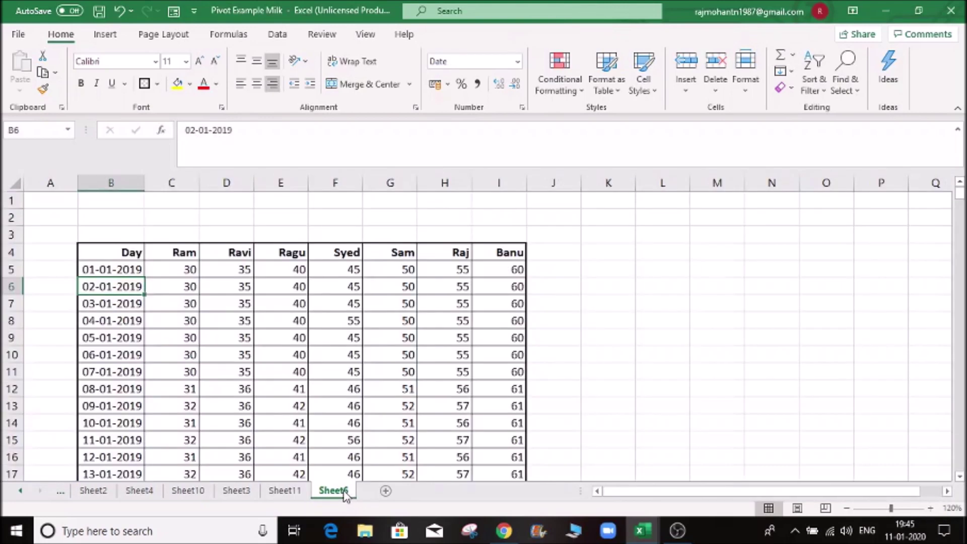
click(236, 490)
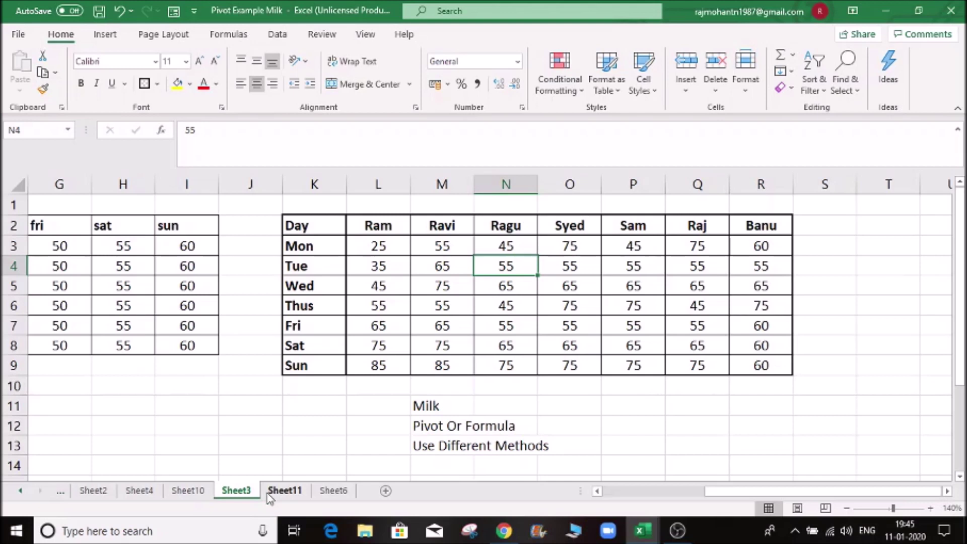
click(272, 491)
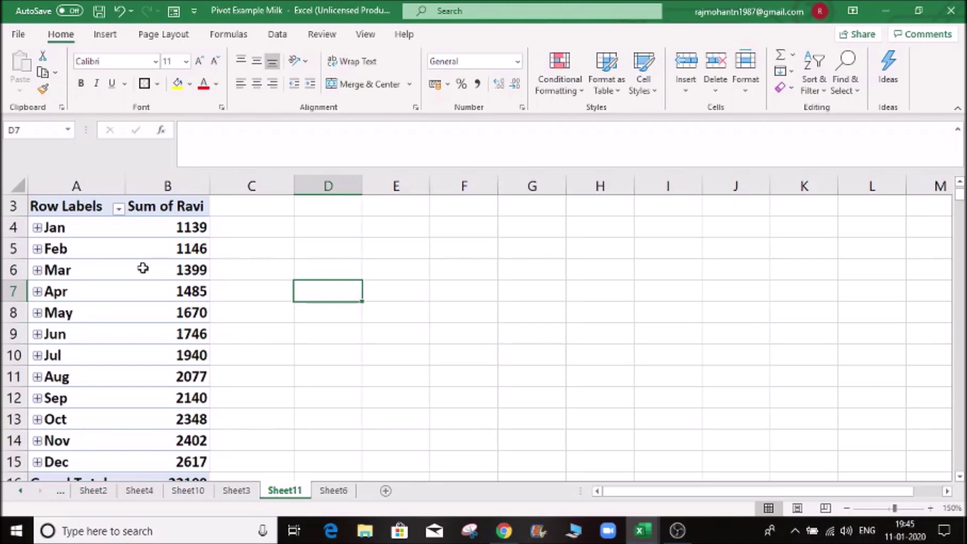
Step: Review the second person's monthly sums from Jan to Dec and the grand total in the pivot table
click(108, 230)
click(171, 233)
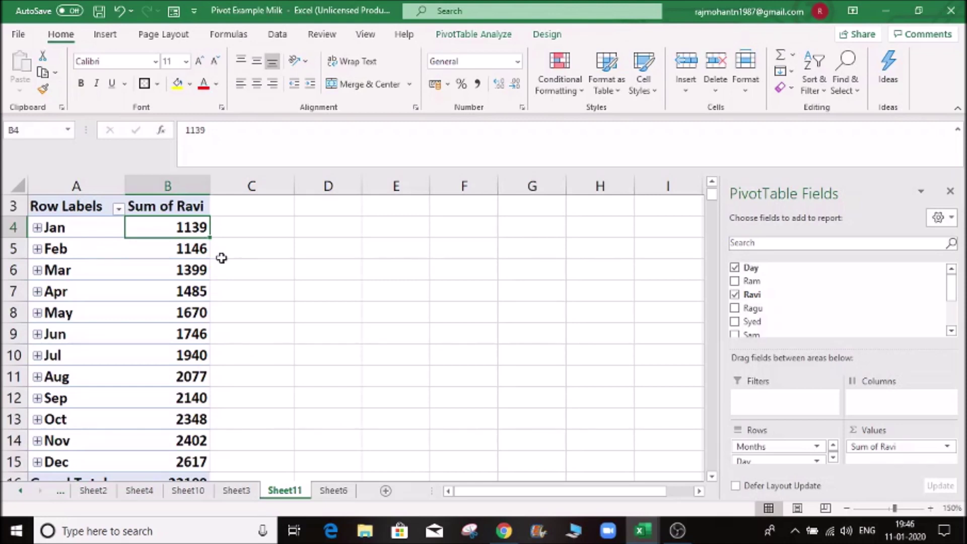
scroll(187, 335, down, 4)
click(189, 227)
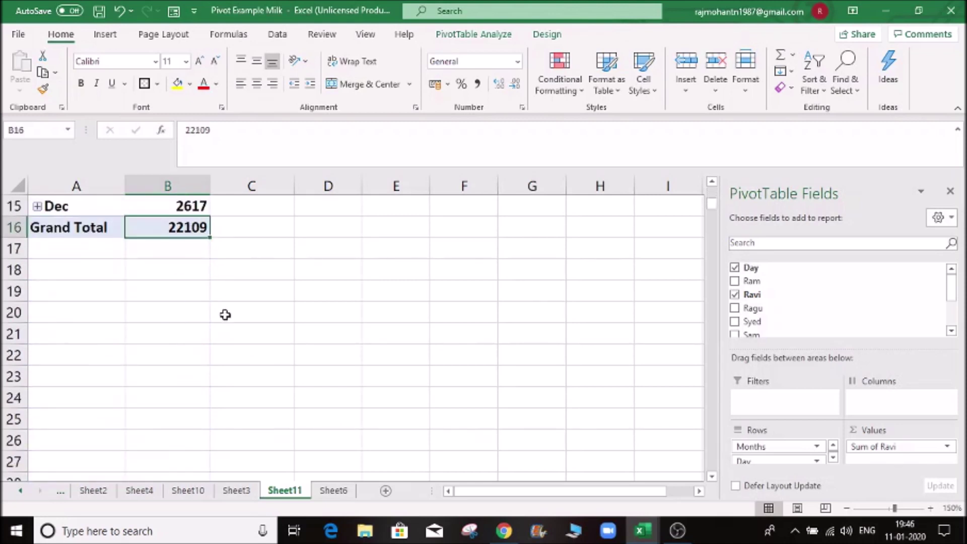
scroll(226, 315, up, 2)
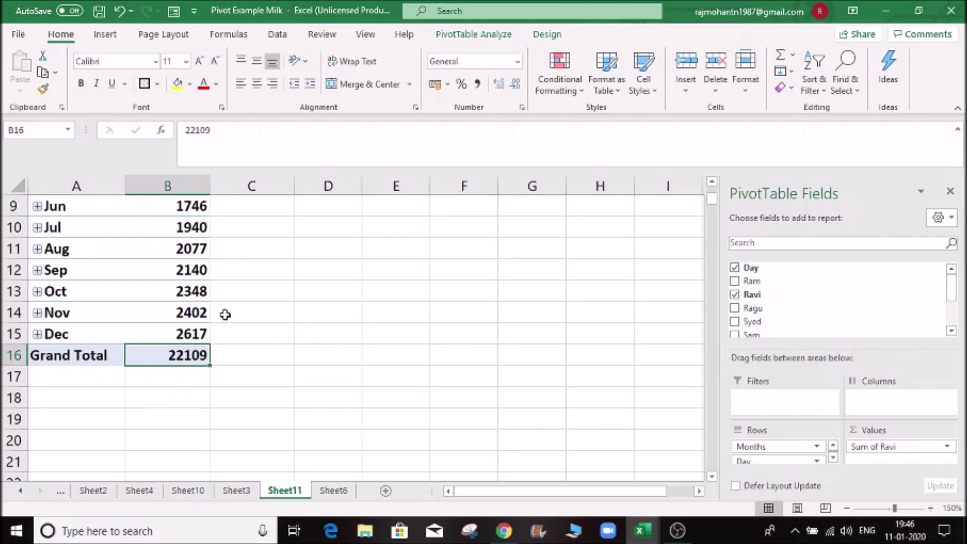
scroll(225, 315, up, 3)
scroll(225, 315, down, 2)
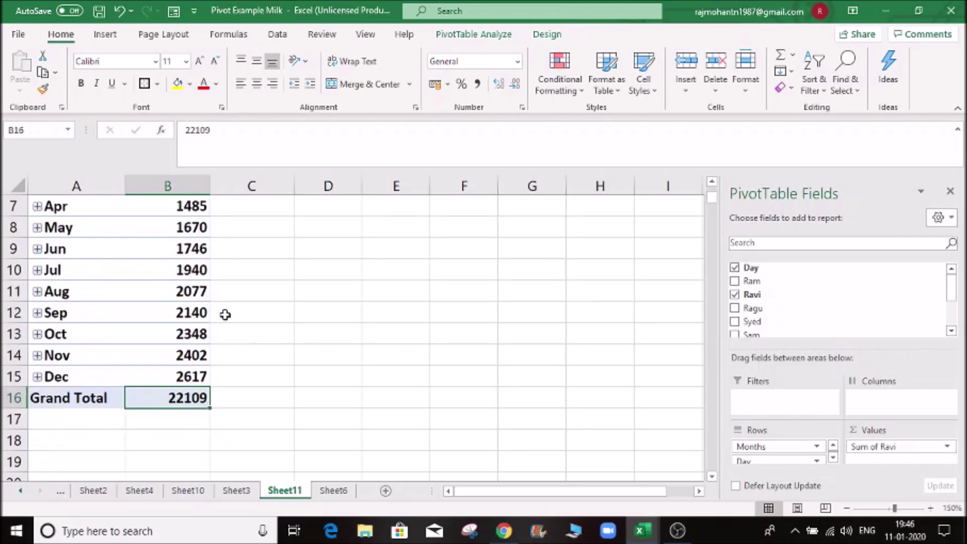
scroll(225, 314, up, 1)
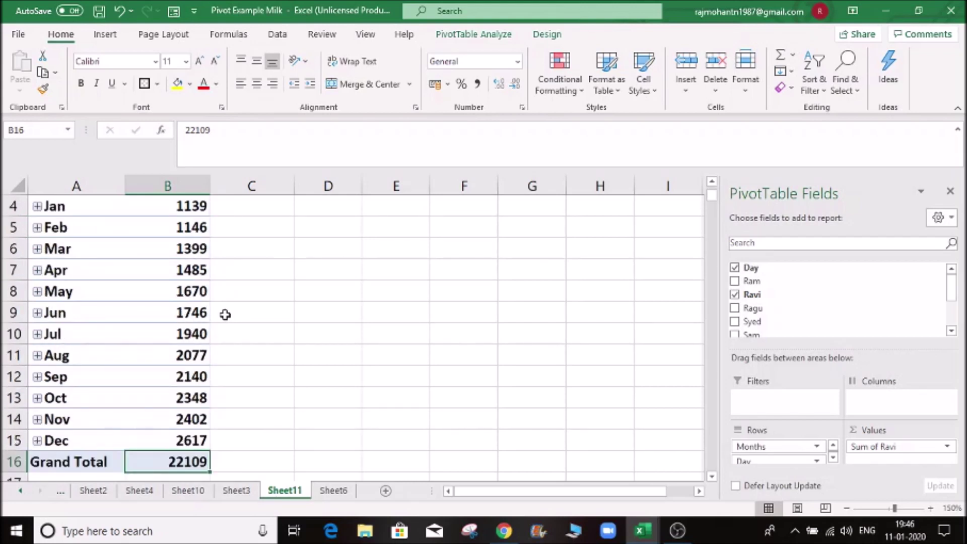
Step: Reduce the Sheet11 zoom to 130% and check the pivot table's monthly sums against the grand total
click(846, 510)
click(846, 509)
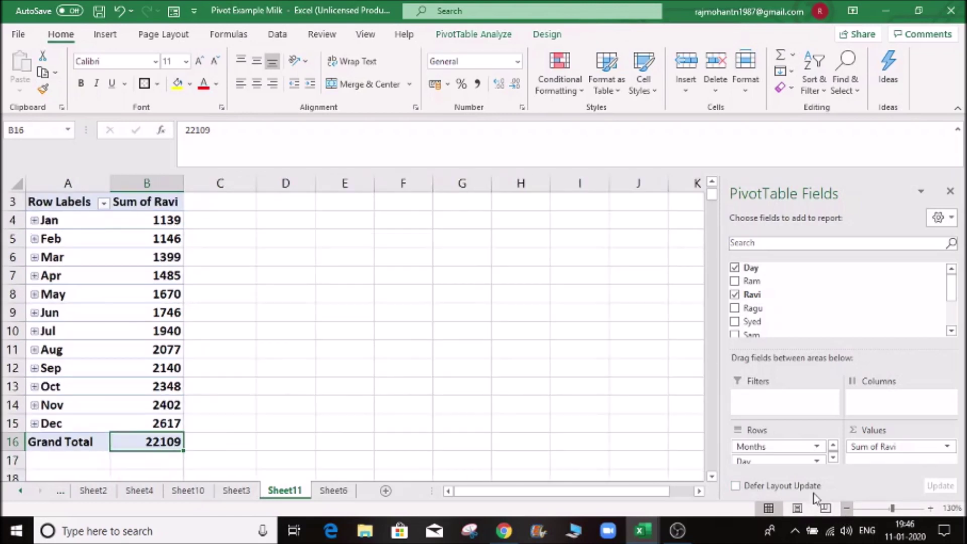
scroll(172, 310, up, 1)
click(148, 329)
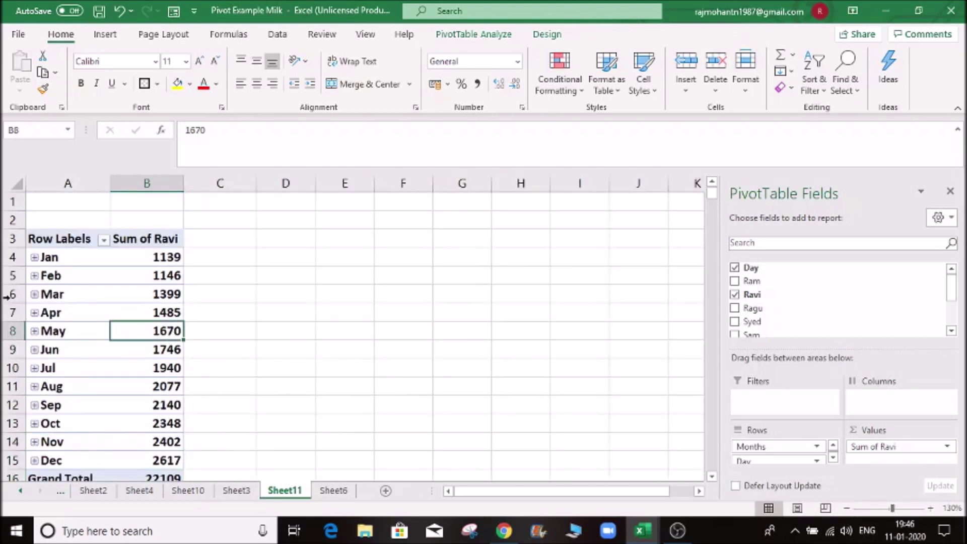
click(142, 257)
scroll(187, 365, down, 1)
click(170, 368)
scroll(170, 368, up, 2)
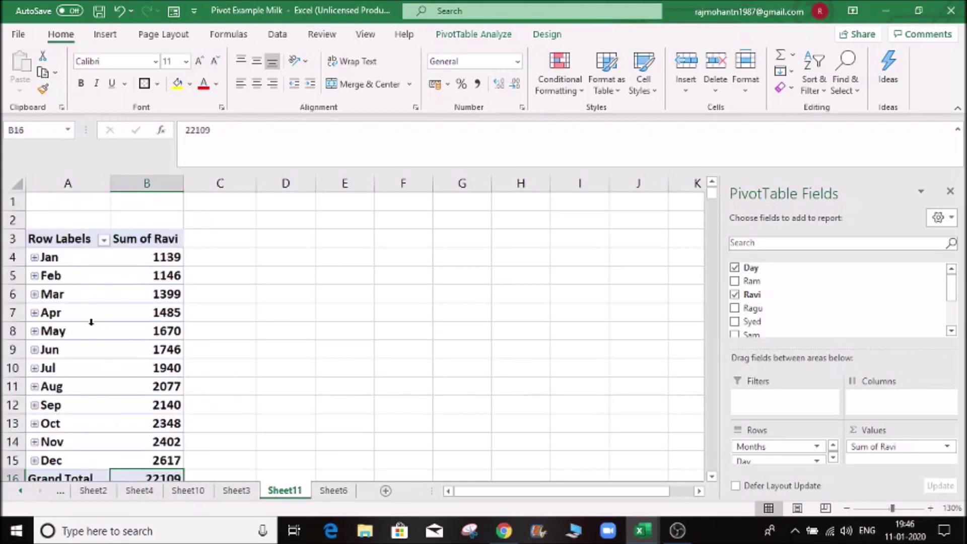
Step: Expand the January row in the pivot table and examine the daily quantities beneath it
click(35, 258)
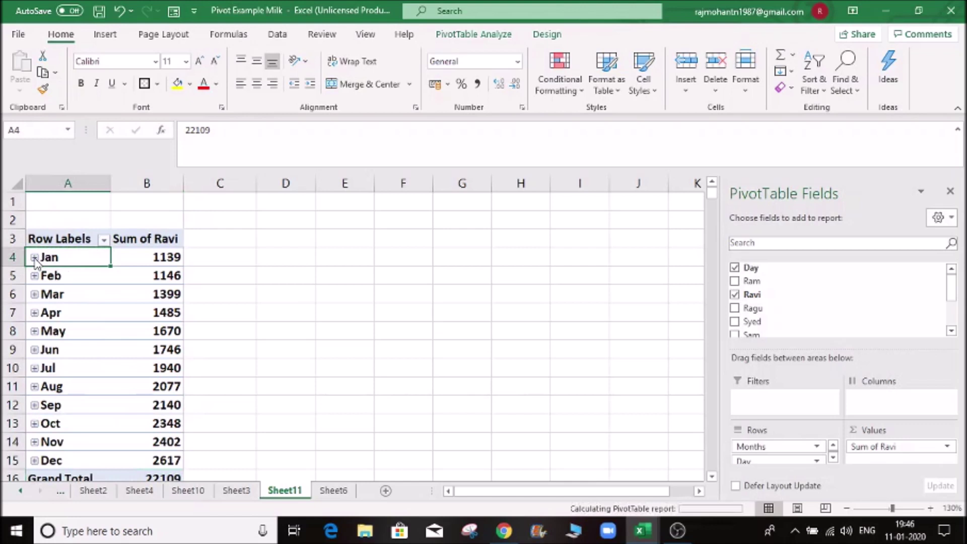
click(84, 328)
click(92, 348)
click(137, 282)
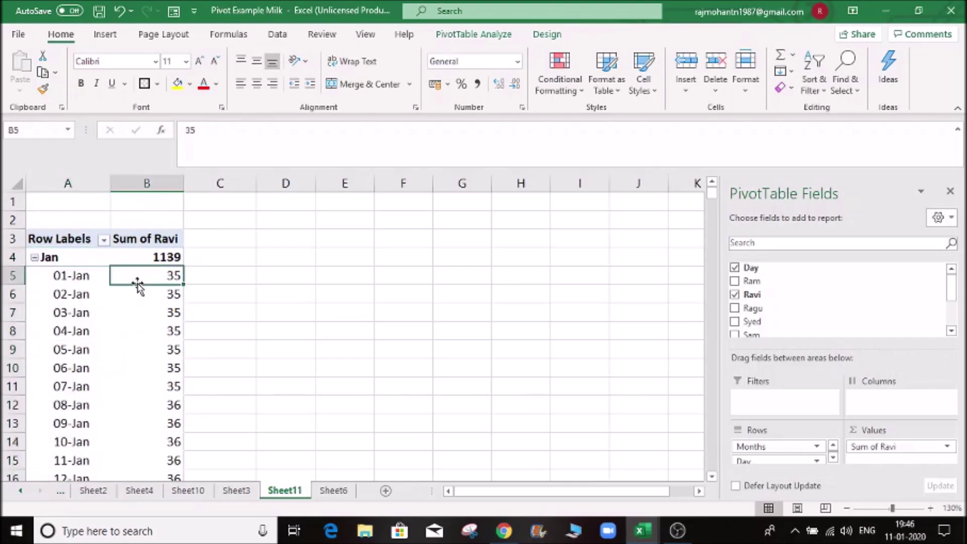
click(145, 241)
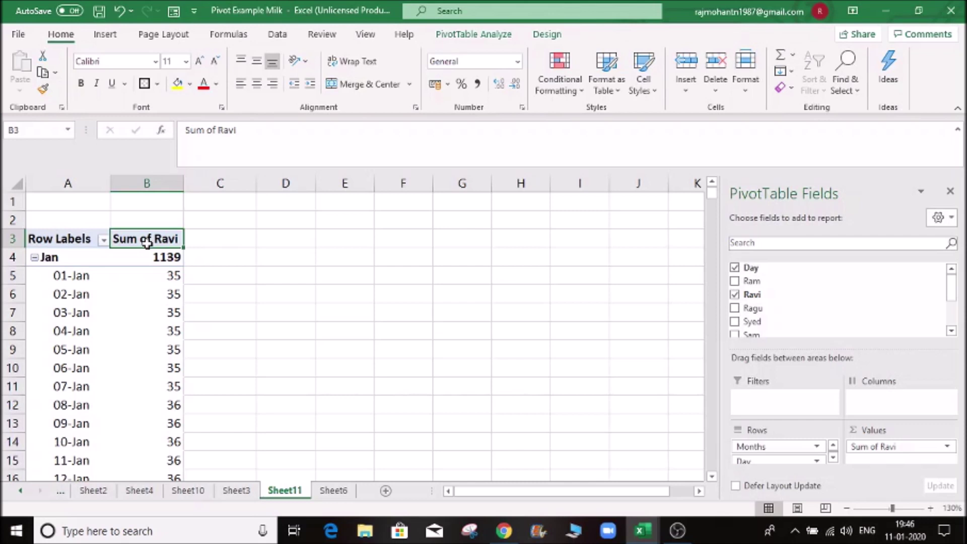
click(143, 333)
click(129, 243)
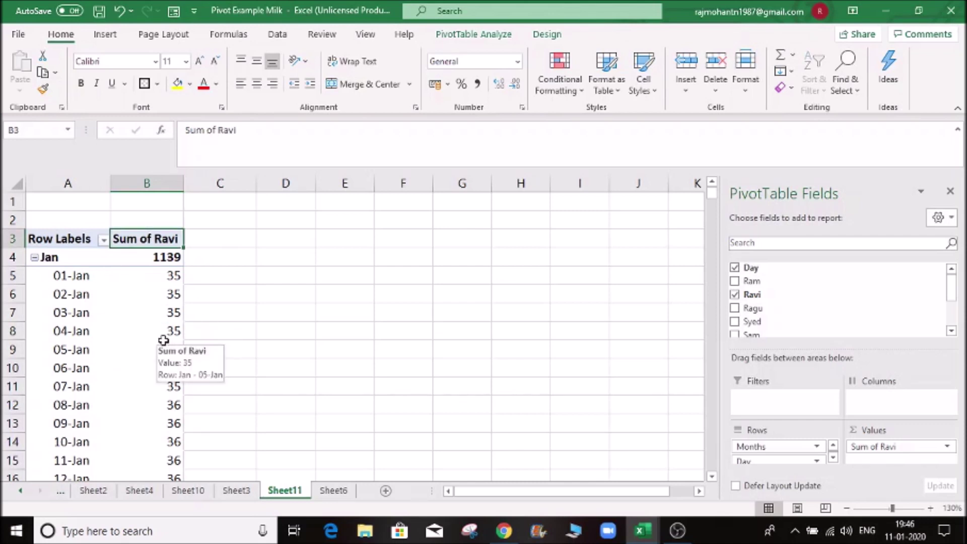
Step: Compare the Sheet6 source table with January's daily quantities in the Sheet11 pivot table
click(330, 490)
click(286, 491)
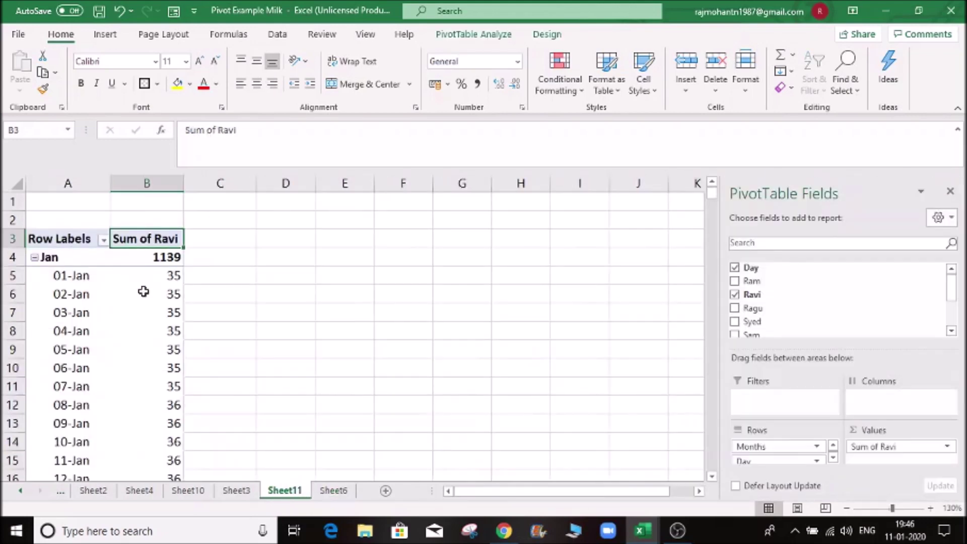
click(76, 424)
click(92, 443)
click(135, 443)
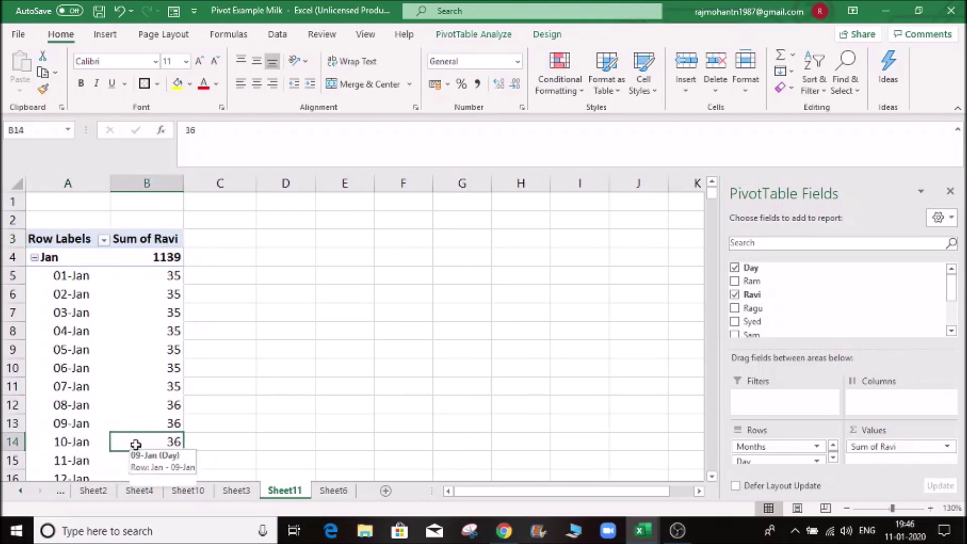
Step: Examine December's daily quantities in the pivot table and collapse both December and January back to their monthly sums
scroll(224, 353, down, 12)
scroll(221, 346, up, 4)
scroll(222, 346, down, 5)
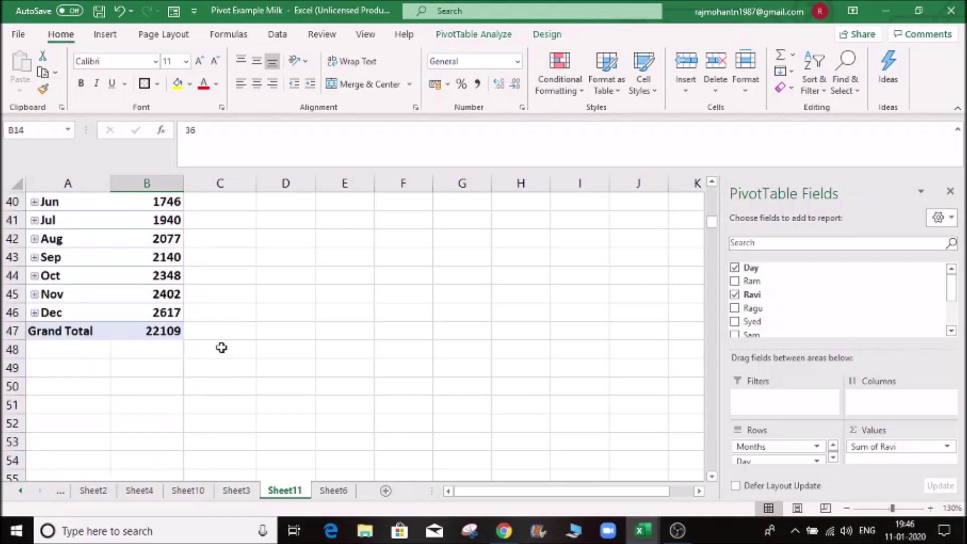
click(35, 313)
scroll(137, 358, down, 6)
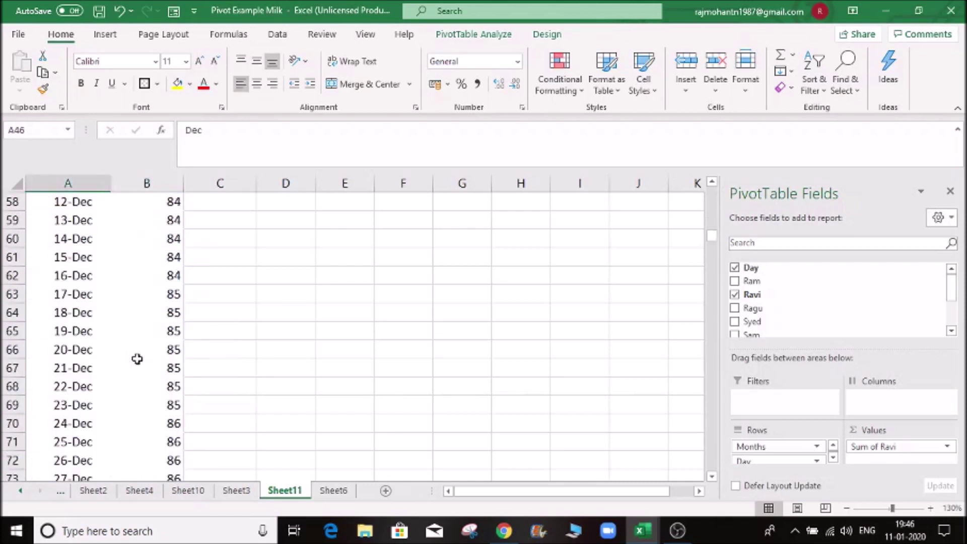
scroll(137, 359, up, 6)
scroll(137, 359, up, 1)
click(35, 368)
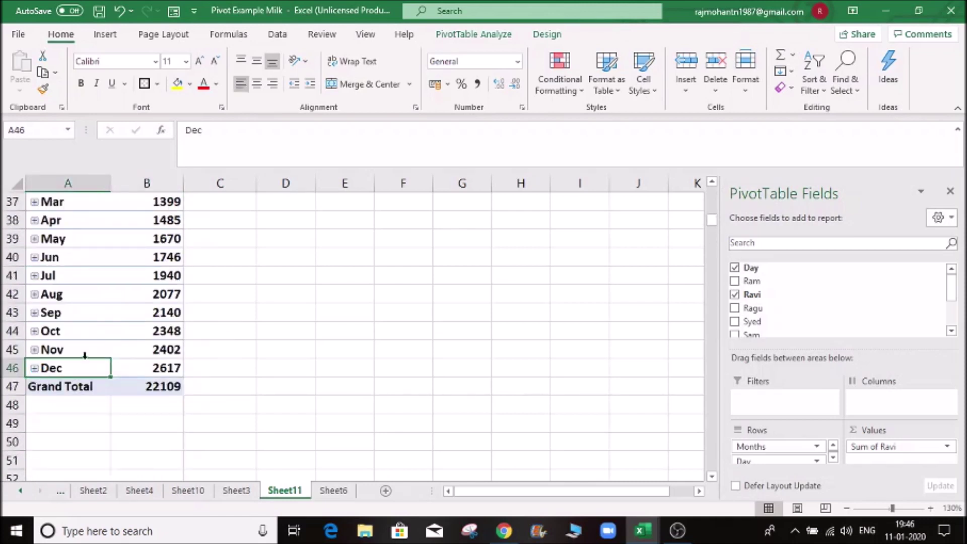
scroll(84, 355, up, 12)
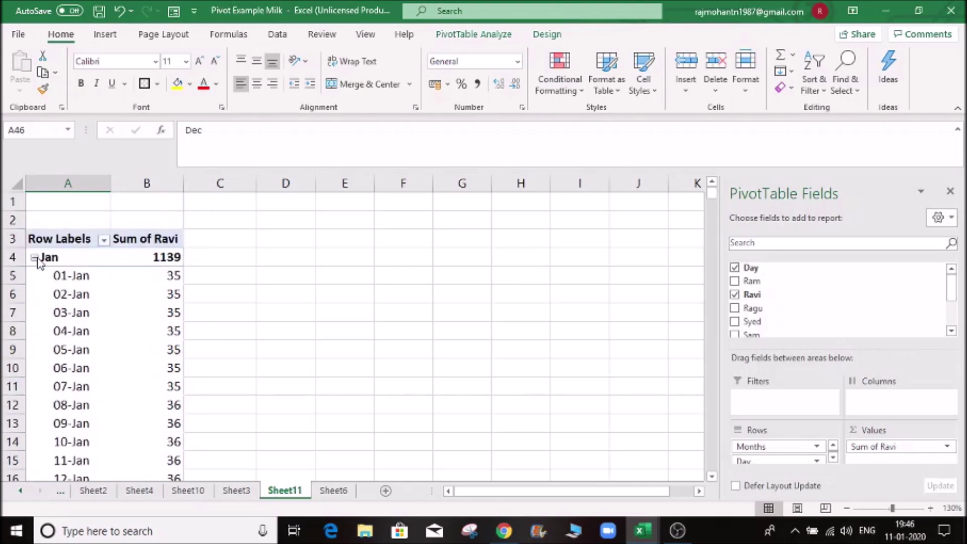
click(34, 258)
click(151, 257)
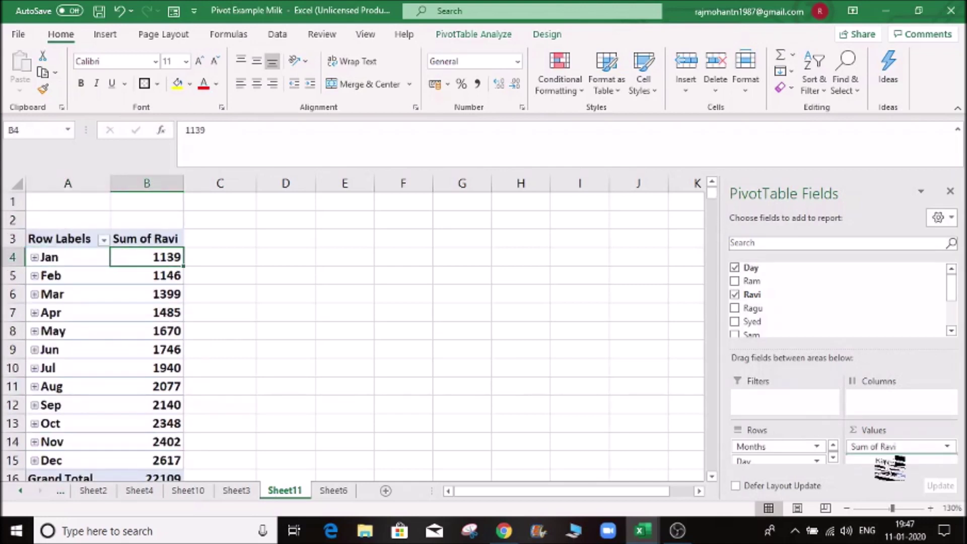
Step: Add the first and third people's quantities to the pivot table's values as sums and check the grand totals
click(752, 308)
drag(752, 281, 885, 459)
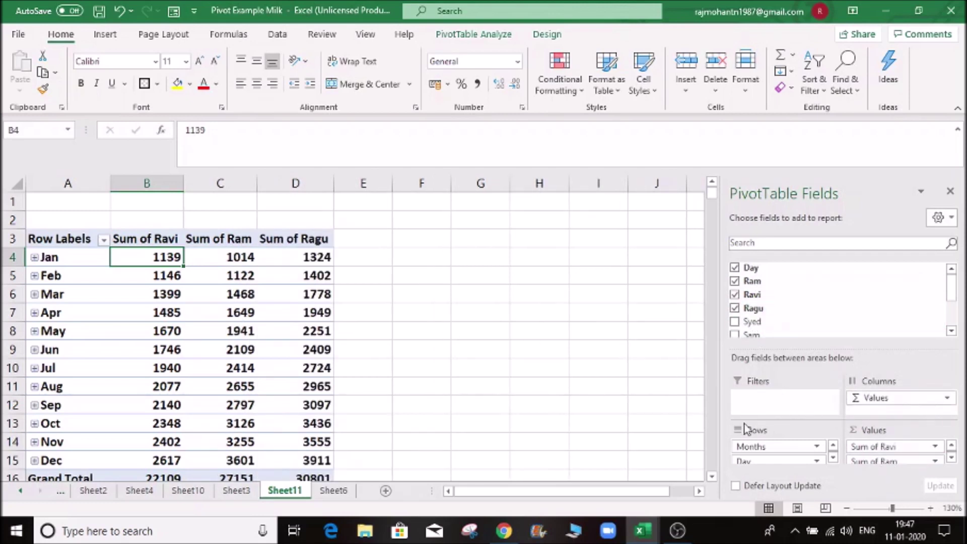
scroll(195, 300, down, 6)
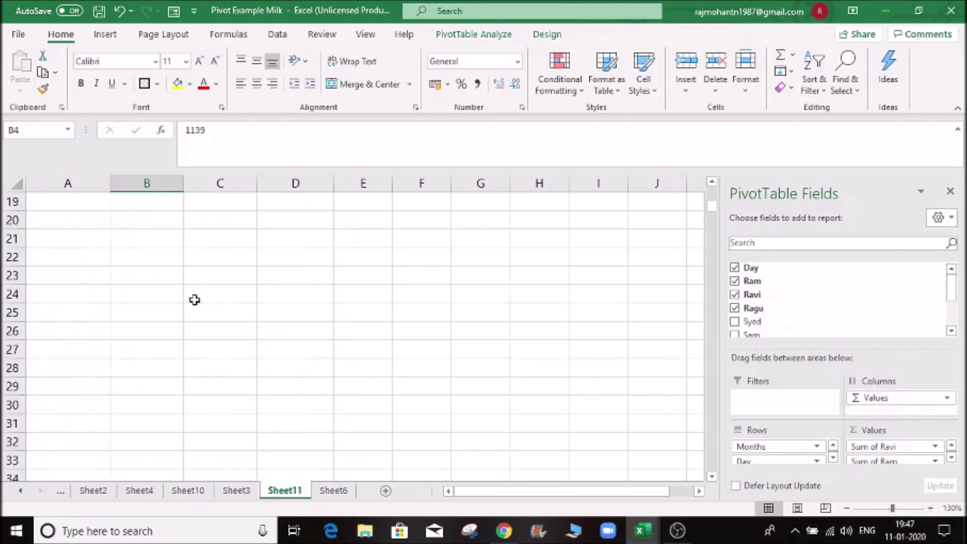
scroll(195, 301, up, 3)
click(138, 316)
scroll(181, 344, up, 1)
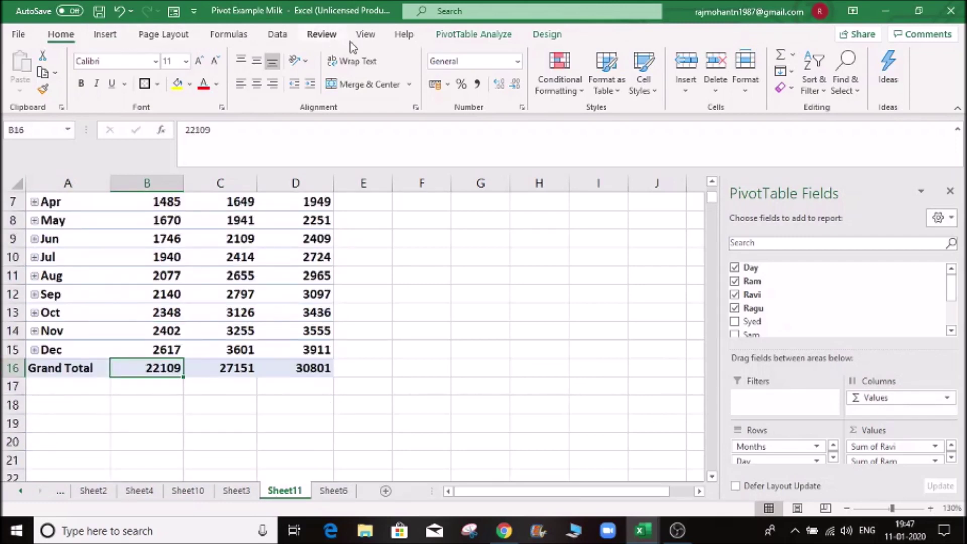
Step: Turn the pivot table's grand totals off for rows and columns
click(557, 38)
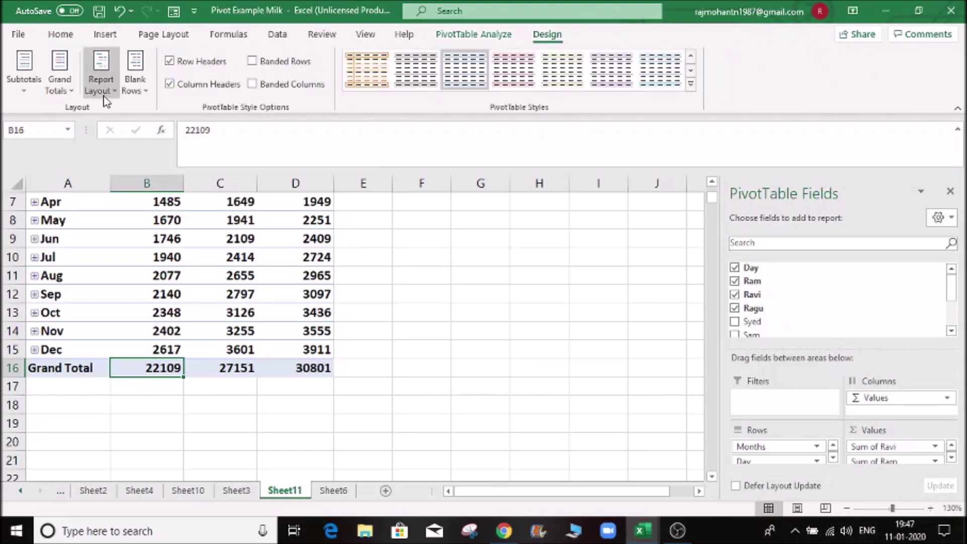
click(62, 92)
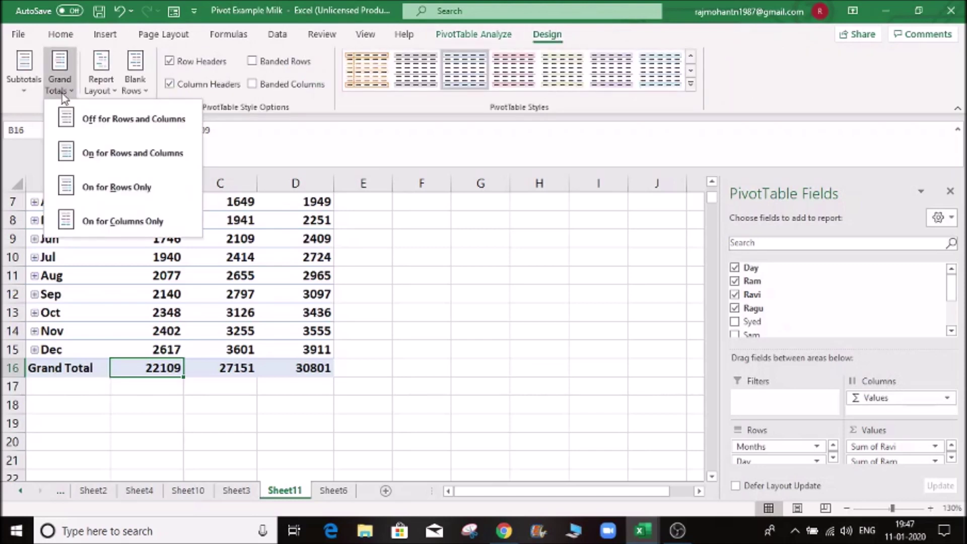
click(99, 119)
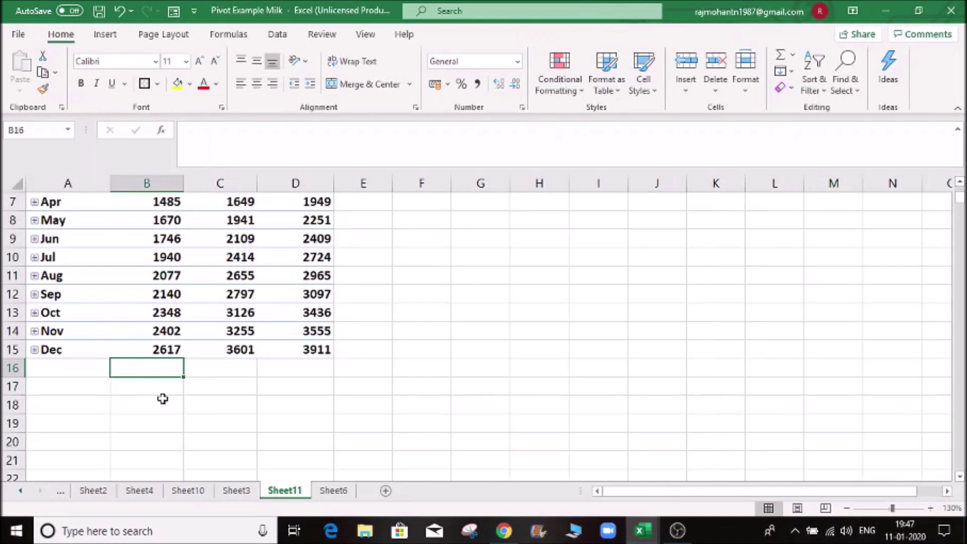
scroll(161, 378, up, 2)
scroll(161, 378, down, 1)
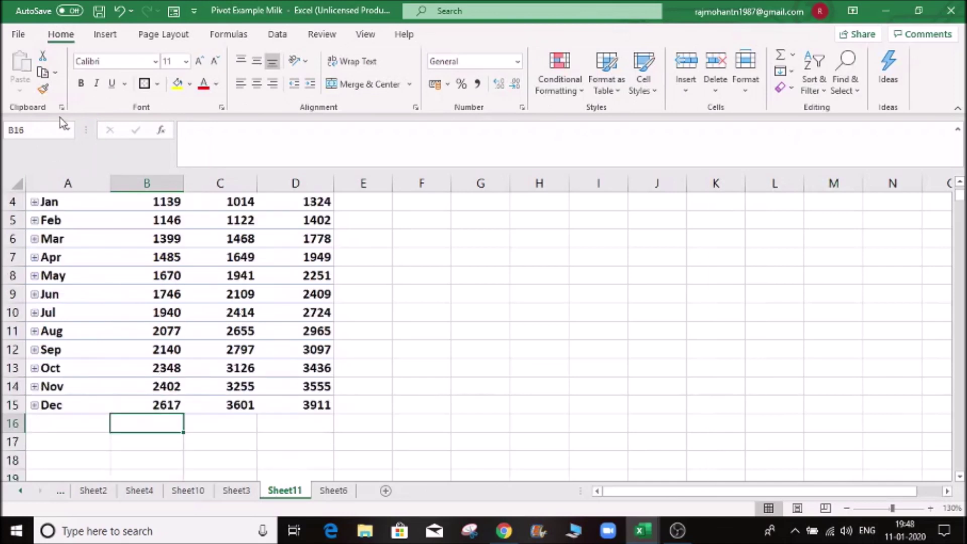
Step: Turn the pivot table's grand totals back on for rows and columns
click(191, 256)
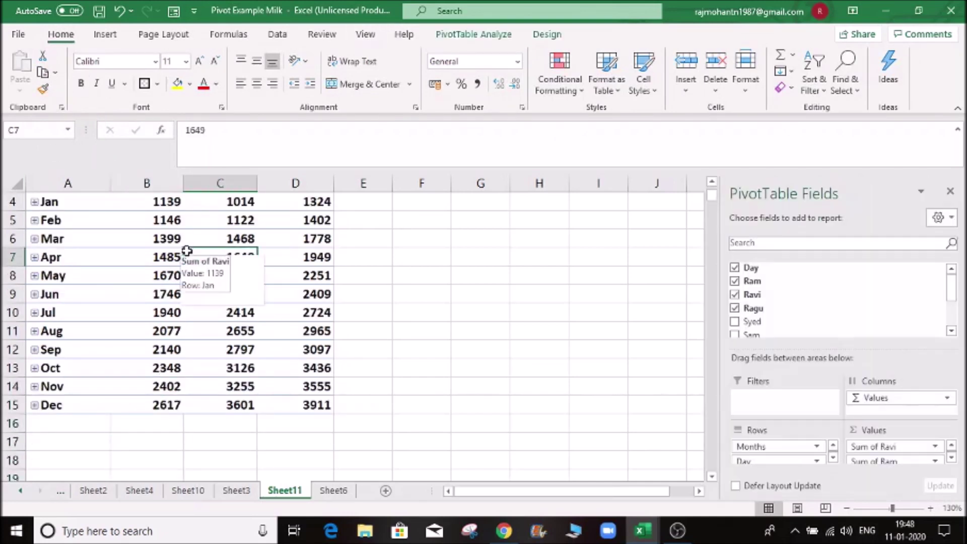
click(546, 34)
click(95, 85)
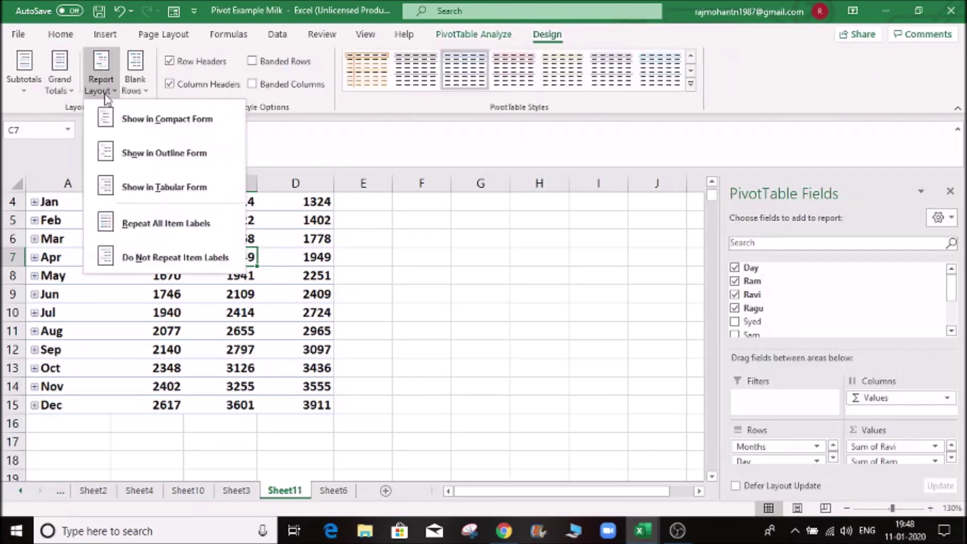
click(64, 84)
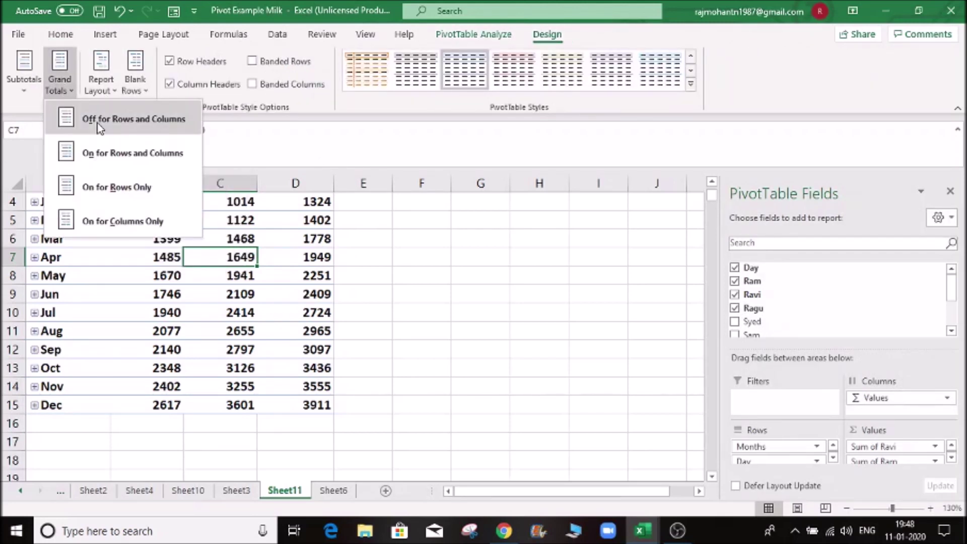
click(100, 153)
click(247, 403)
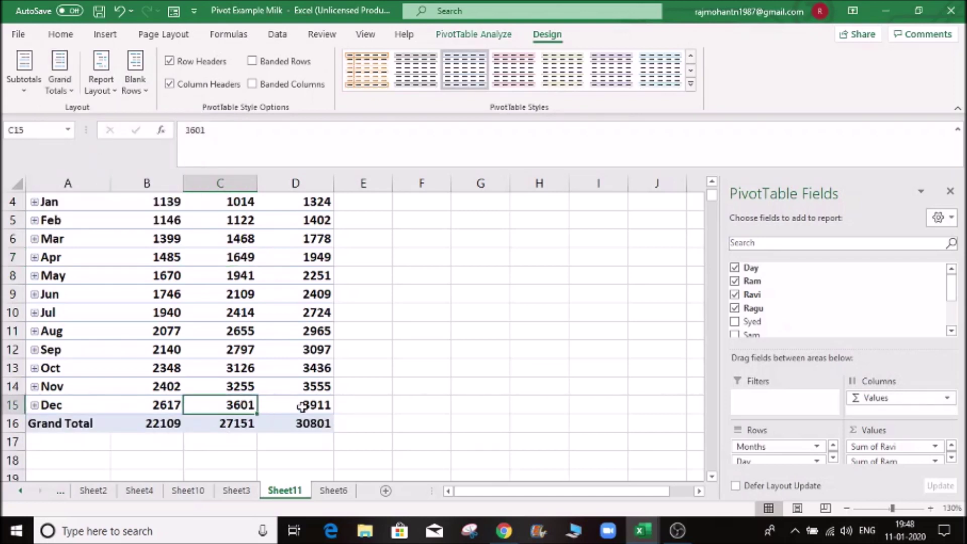
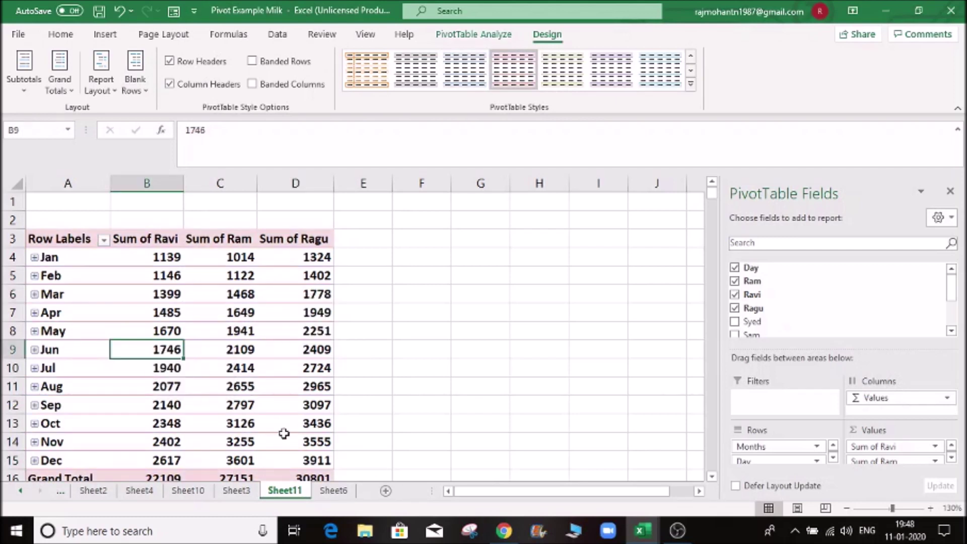
Step: Switch to Chrome, search Google for "google sheets" and open the Google Sheets about page
click(504, 531)
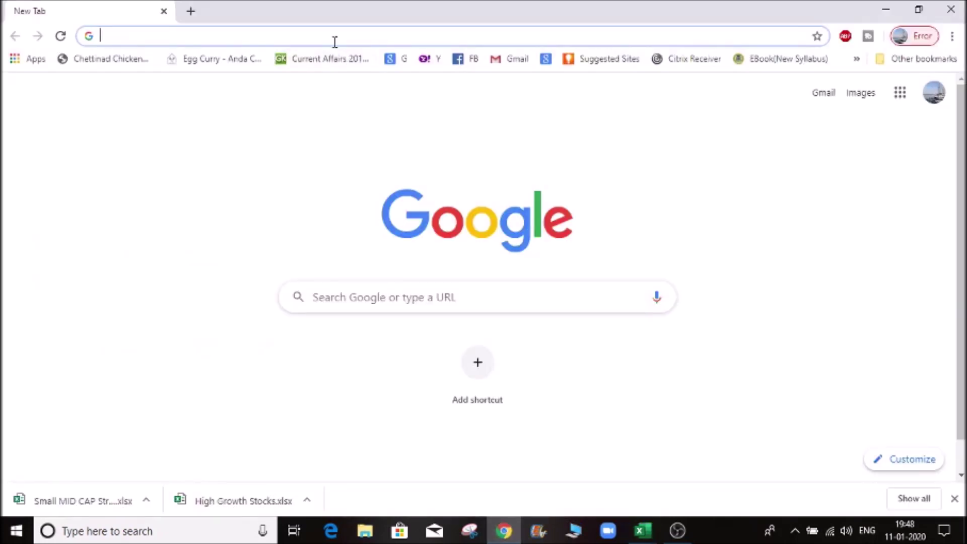
text(GOOGL)
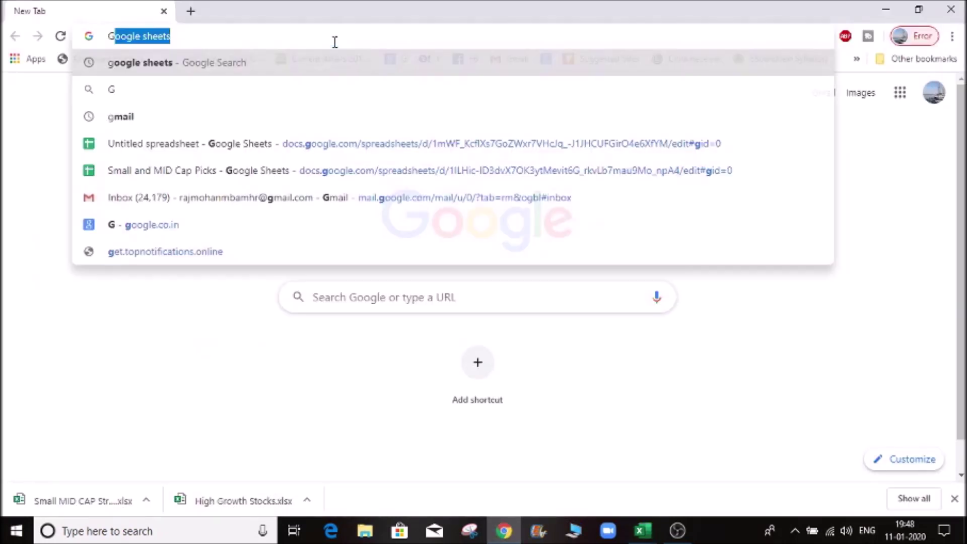
click(336, 68)
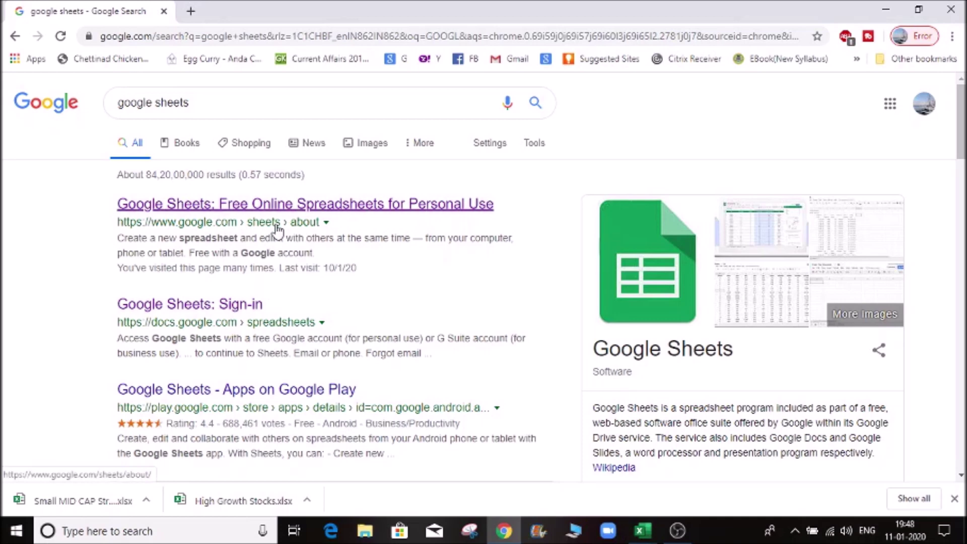
click(245, 214)
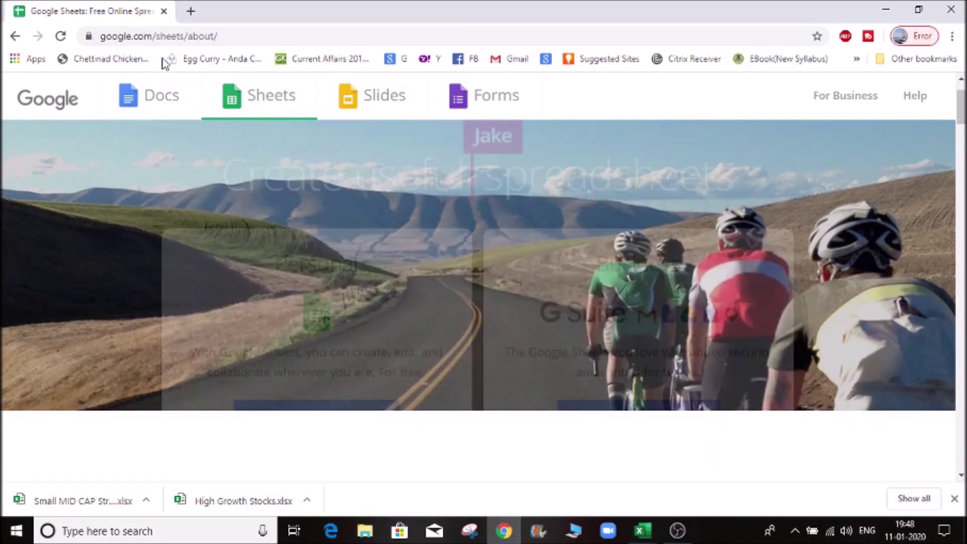
Step: Remove "about" from the page address to load the Google Sheets home page
click(270, 34)
click(270, 33)
key(BackSpace)
key(BackSpace)
key(BackSpace)
key(BackSpace)
key(BackSpace)
key(BackSpace)
key(BackSpace)
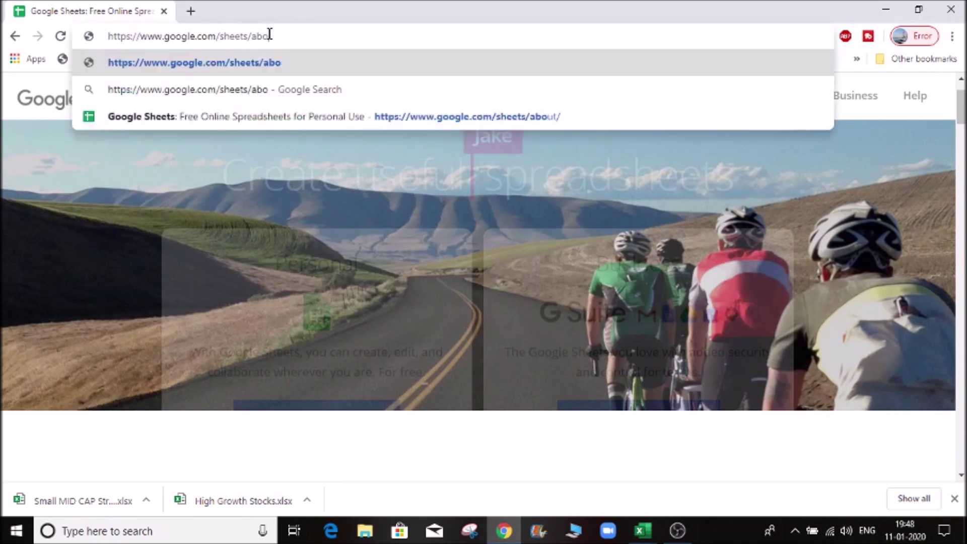
key(Return)
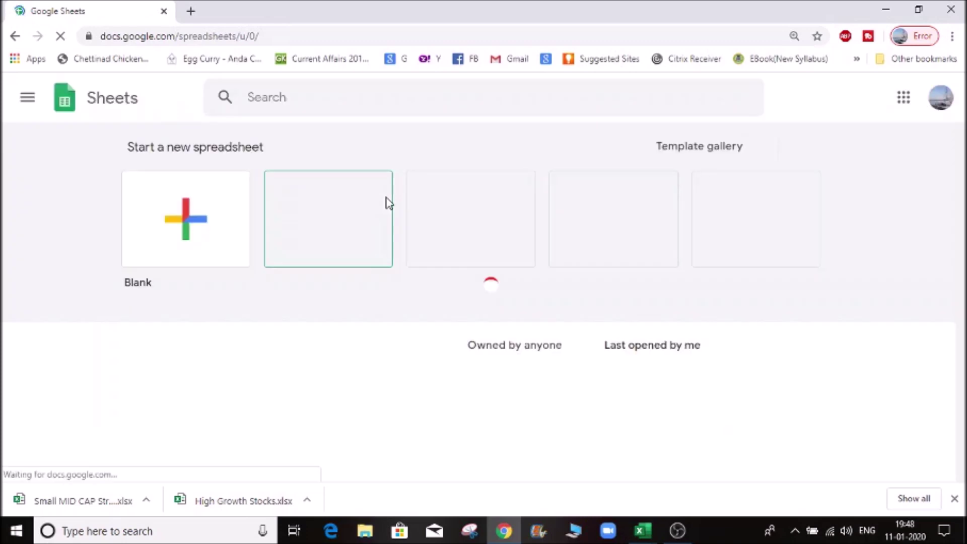
Step: Create a blank Google Sheets spreadsheet and select cell C2
click(203, 207)
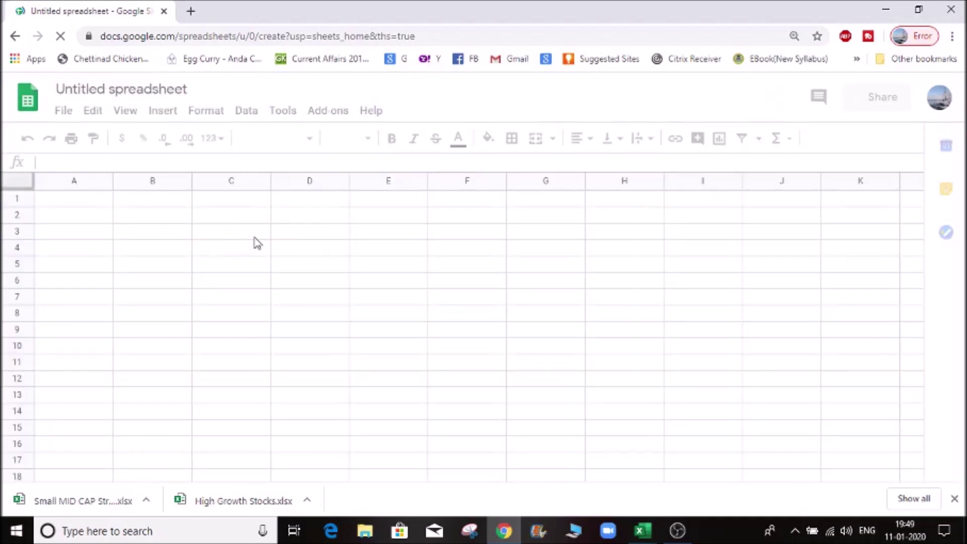
click(231, 219)
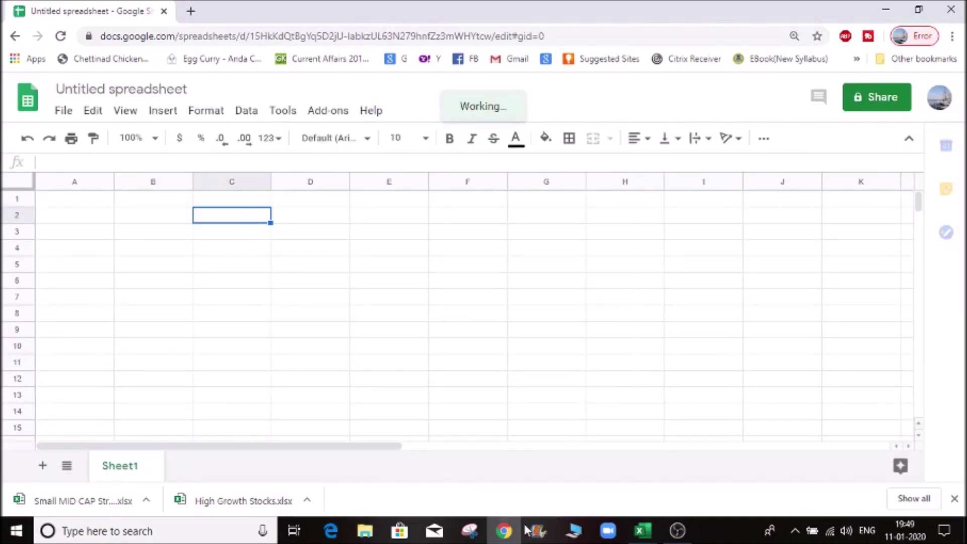
mouse_move(512, 534)
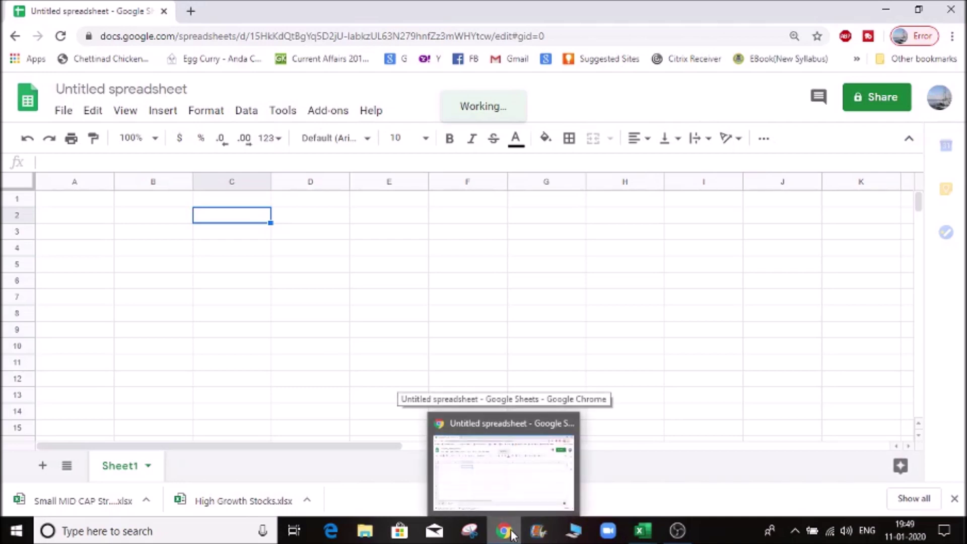
Step: Switch to the Pivot Example Milk workbook in Excel and look over the weekly table K2:R9 on Sheet3
mouse_move(650, 539)
click(717, 468)
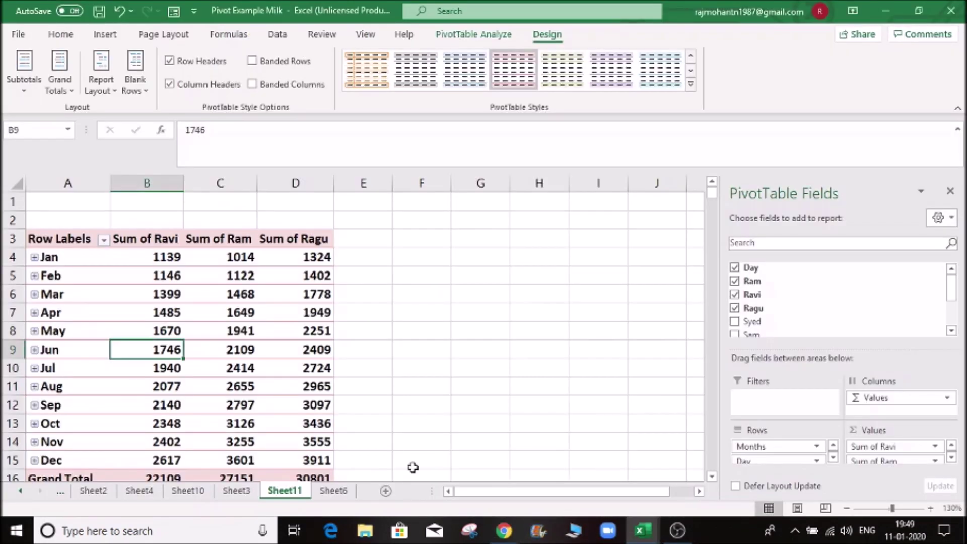
click(237, 491)
drag(317, 227, 760, 368)
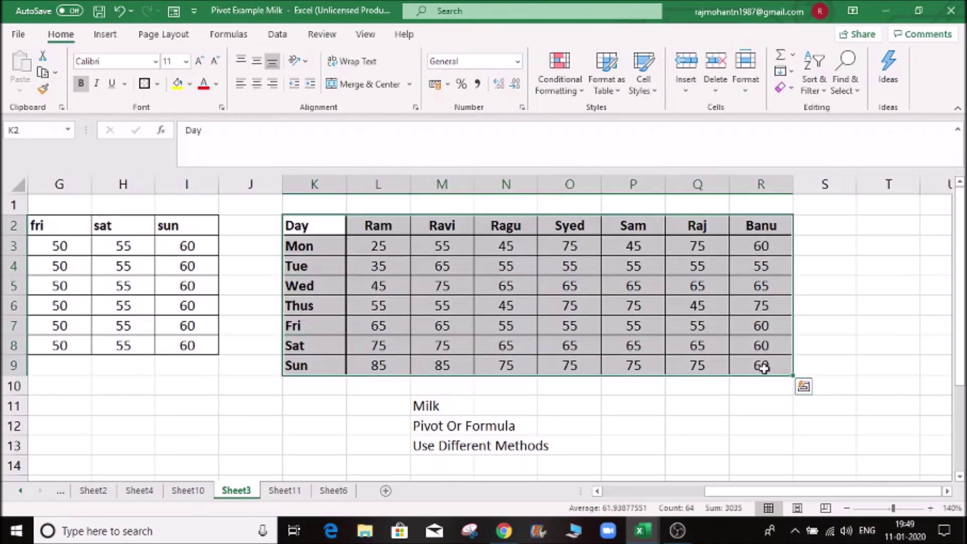
key(ctrl+Page_Down)
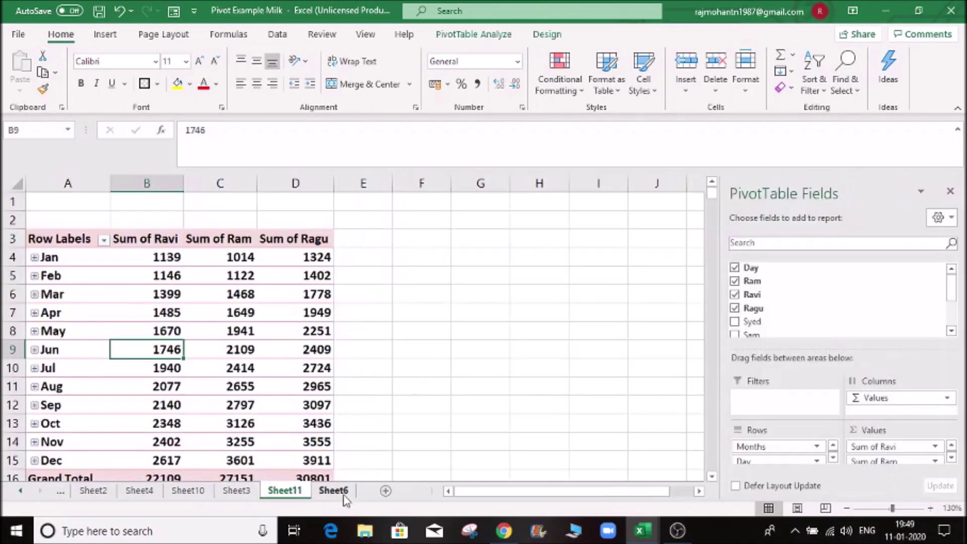
Step: Copy the daily milk table B4:I369 from Sheet6 and paste it at C2 of the blank Google Sheets spreadsheet in Chrome
click(334, 495)
click(122, 252)
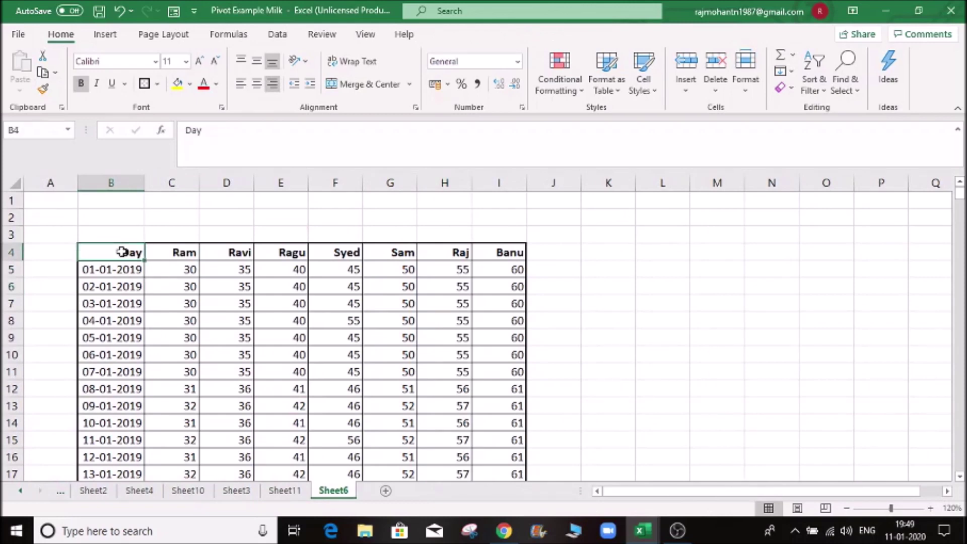
key(shift+Right)
key(shift+Right)
key(shift+Right)
key(shift+Right)
key(shift+Right)
key(shift+Right)
key(shift+Right)
key(ctrl+shift+Down)
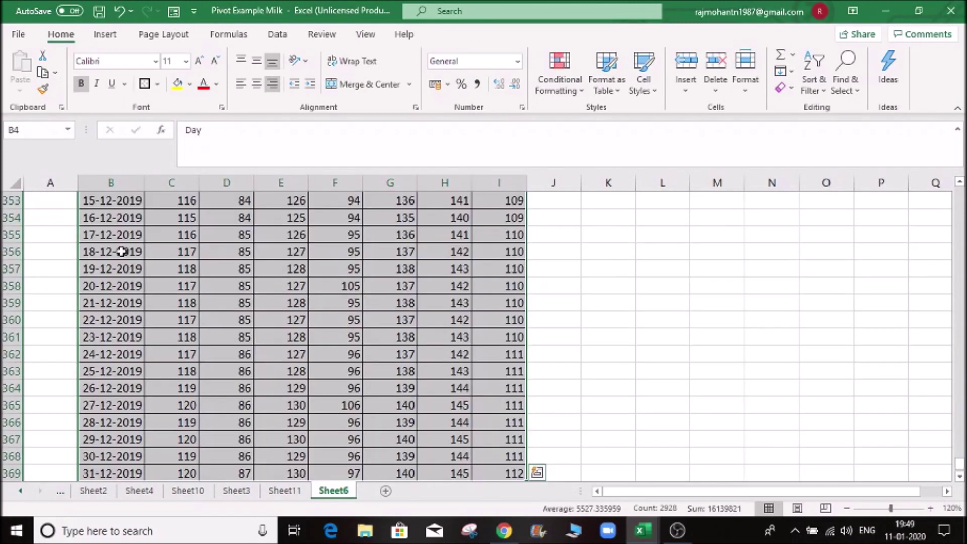
key(ctrl+c)
click(504, 531)
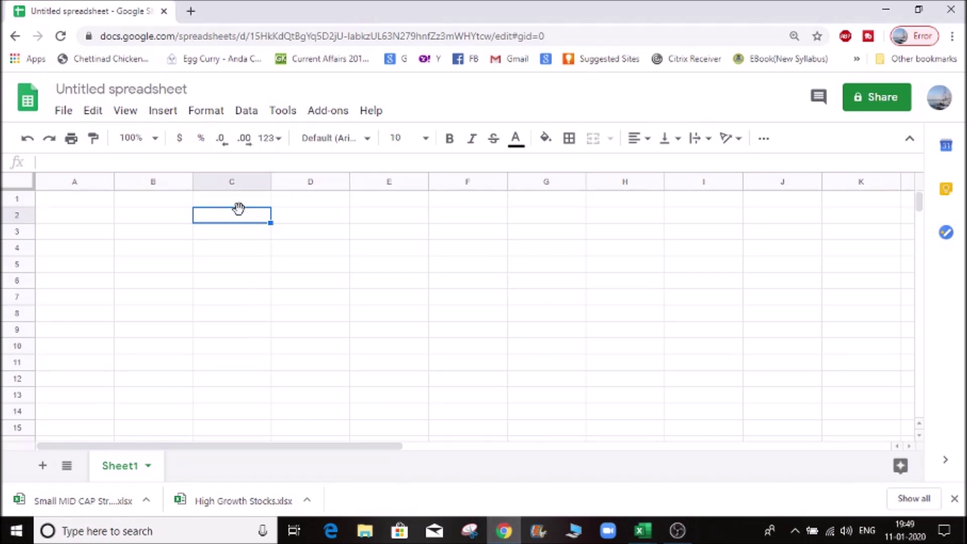
key(ctrl+v)
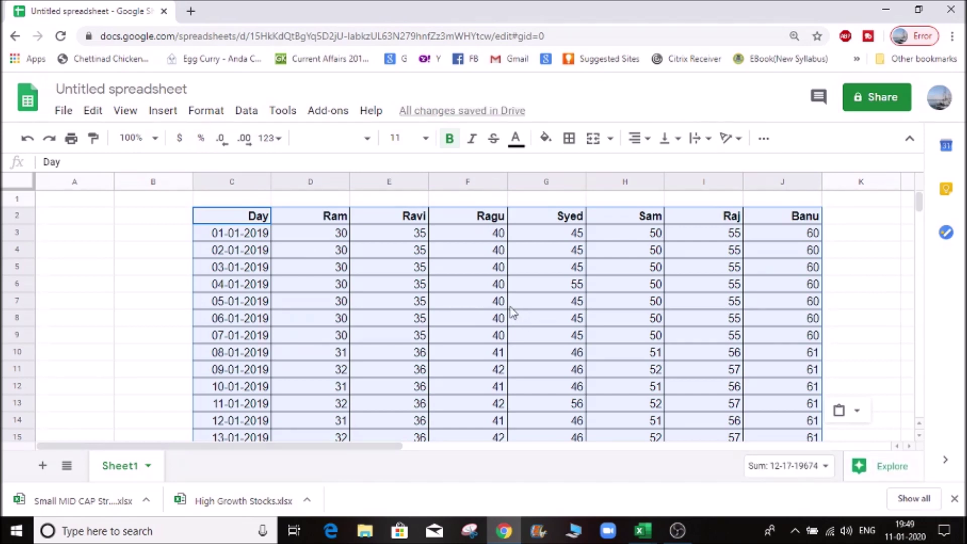
Step: Create a pivot table on a new sheet from the pasted range Sheet1!C2:J367
click(246, 111)
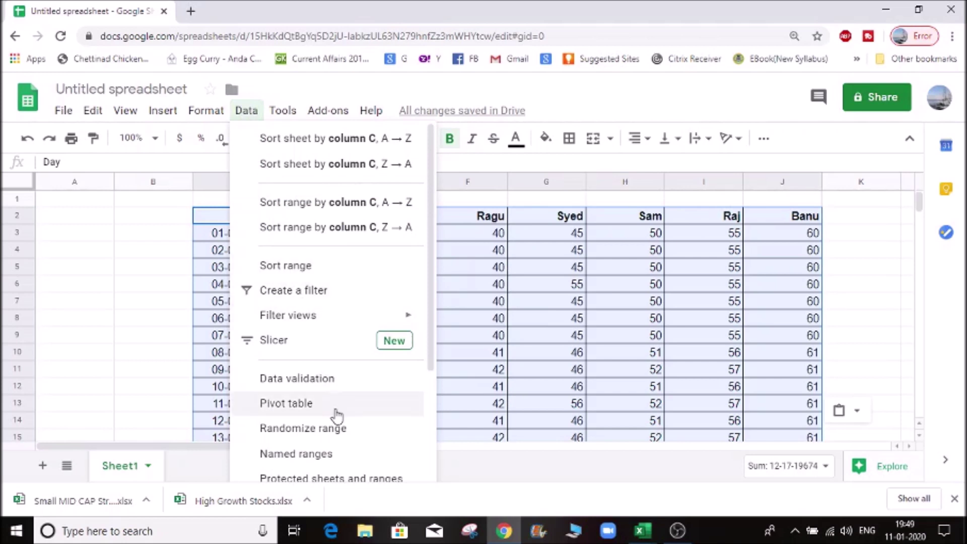
click(321, 406)
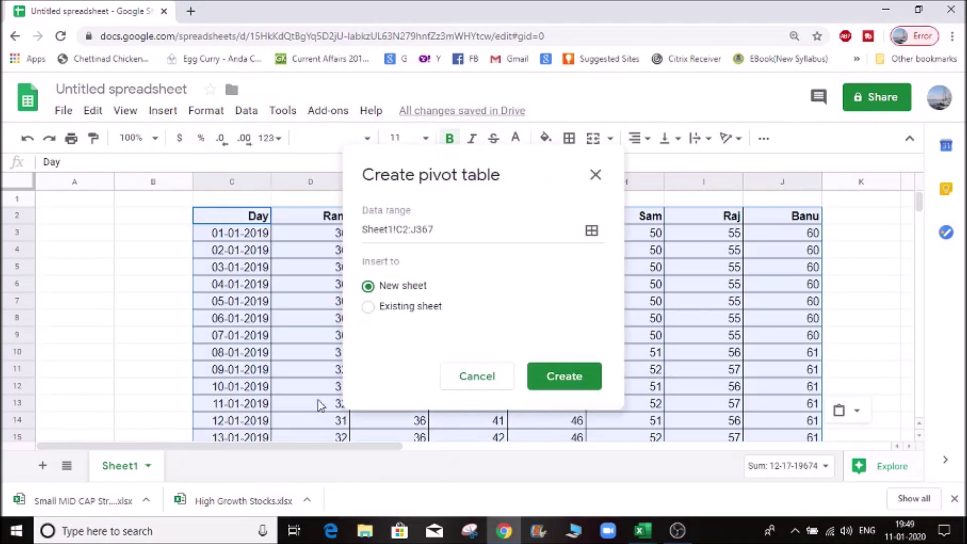
click(569, 384)
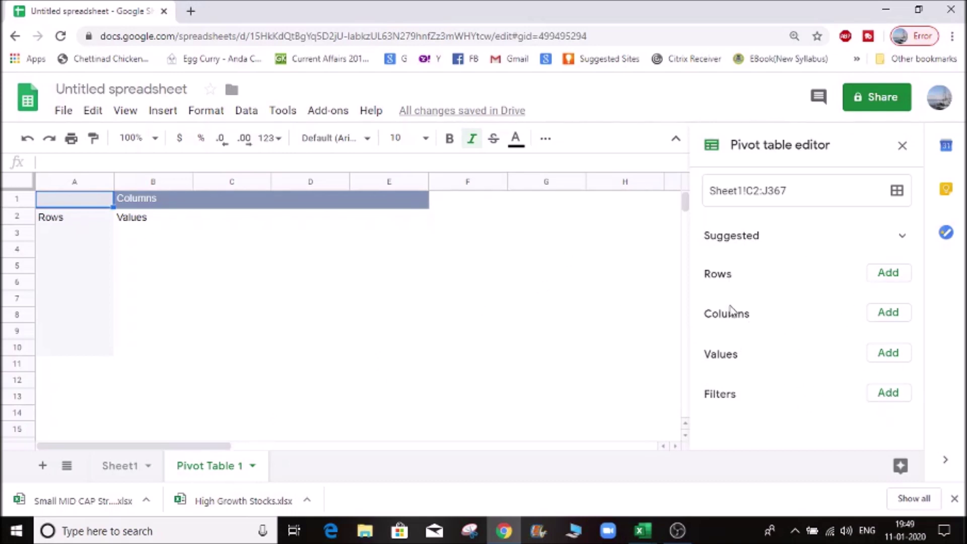
Step: Switch to Excel to review the field layout of the Sheet11 pivot table, and return to Google Sheets
key(alt+Tab)
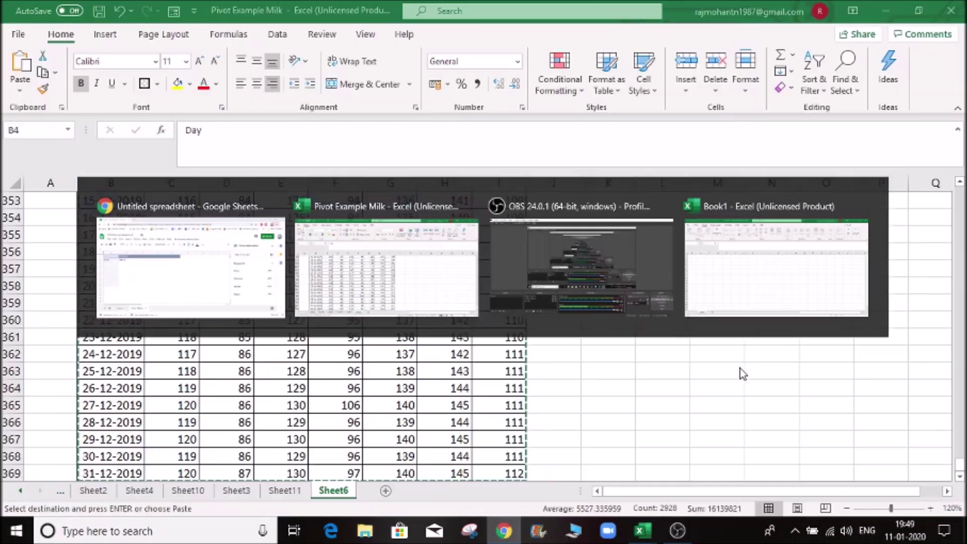
click(285, 490)
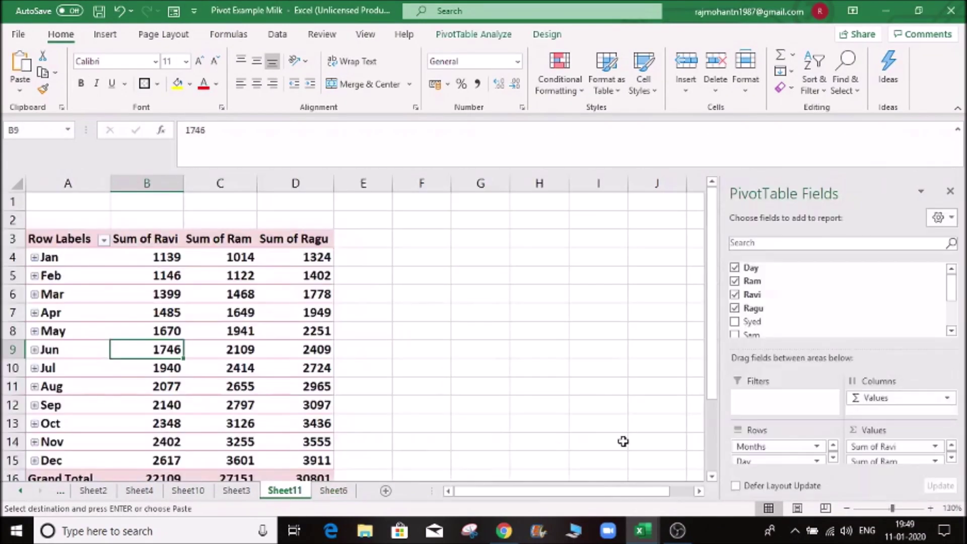
key(alt+Tab)
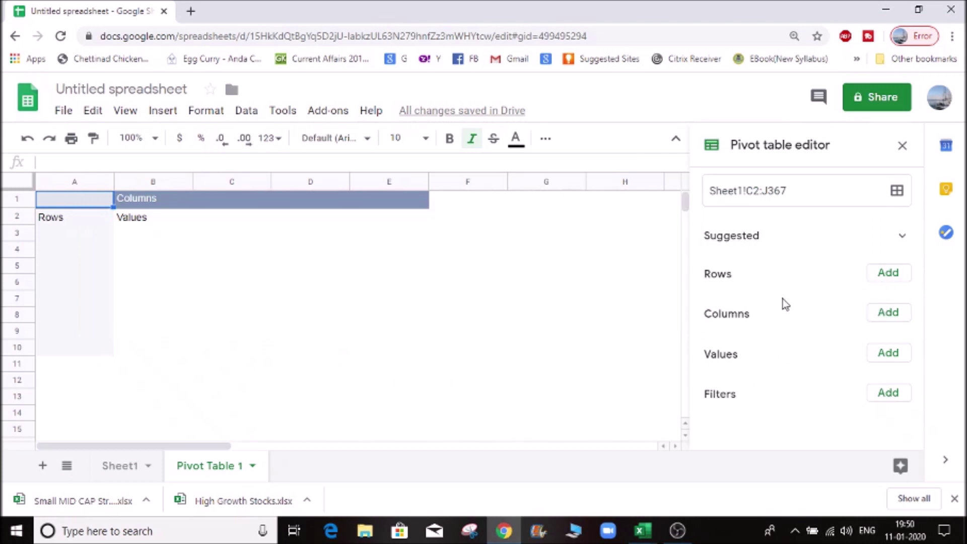
Step: Add the Day field to the pivot table's rows
click(889, 278)
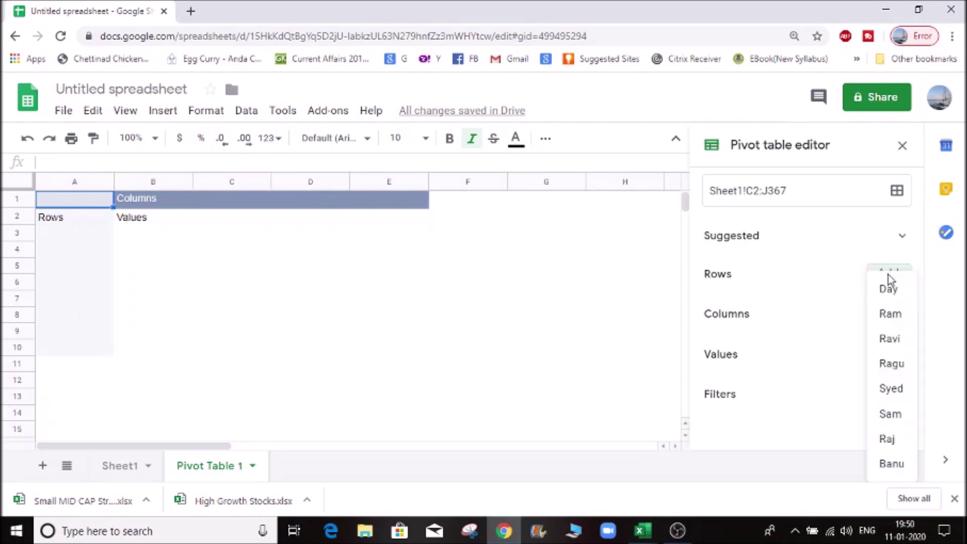
click(893, 290)
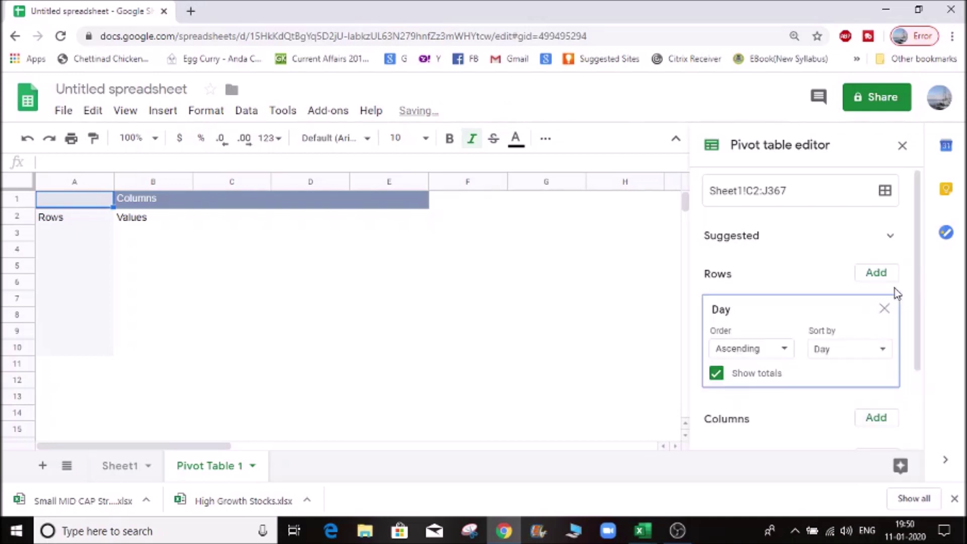
click(80, 237)
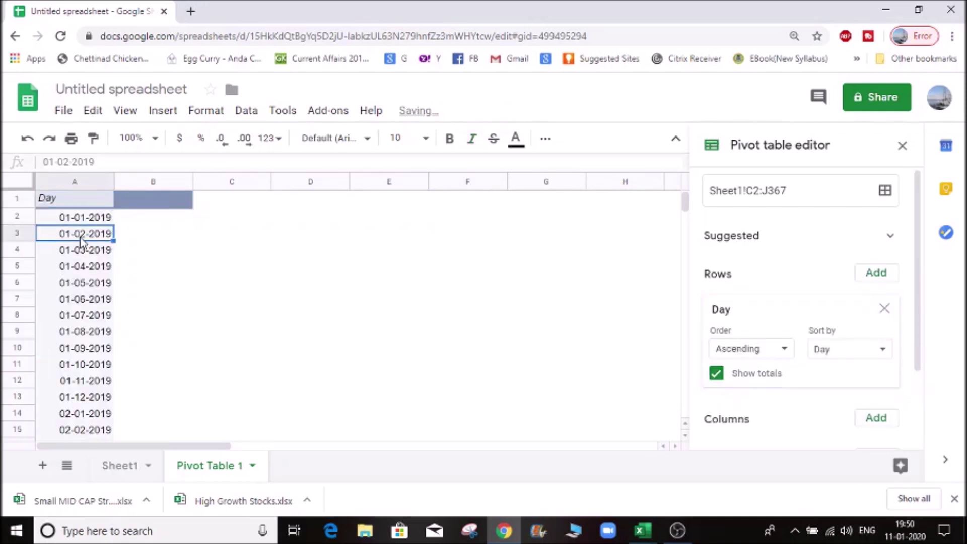
click(82, 201)
click(70, 267)
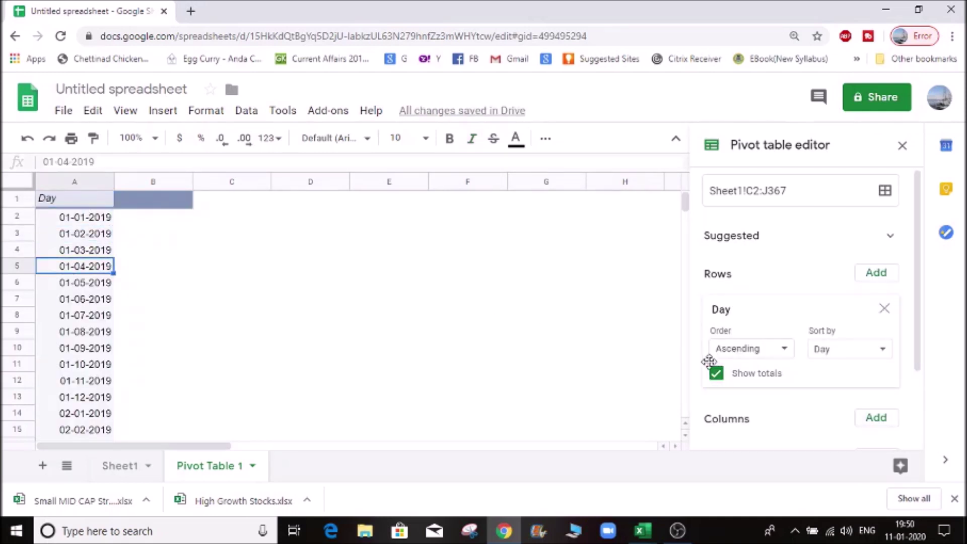
Step: Add the third person's field (source column F) to the pivot values and inspect the daily sums
scroll(914, 307, down, 1)
drag(914, 307, 920, 378)
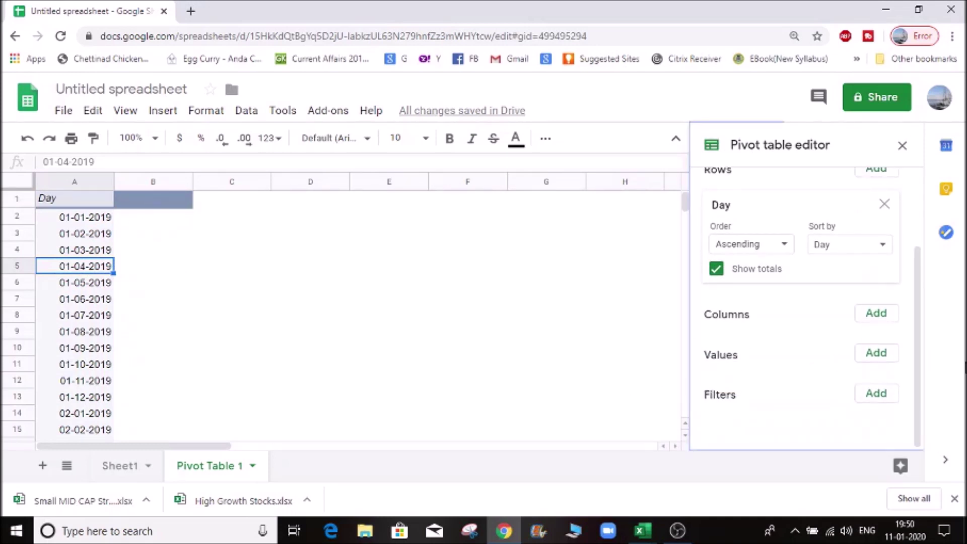
click(877, 354)
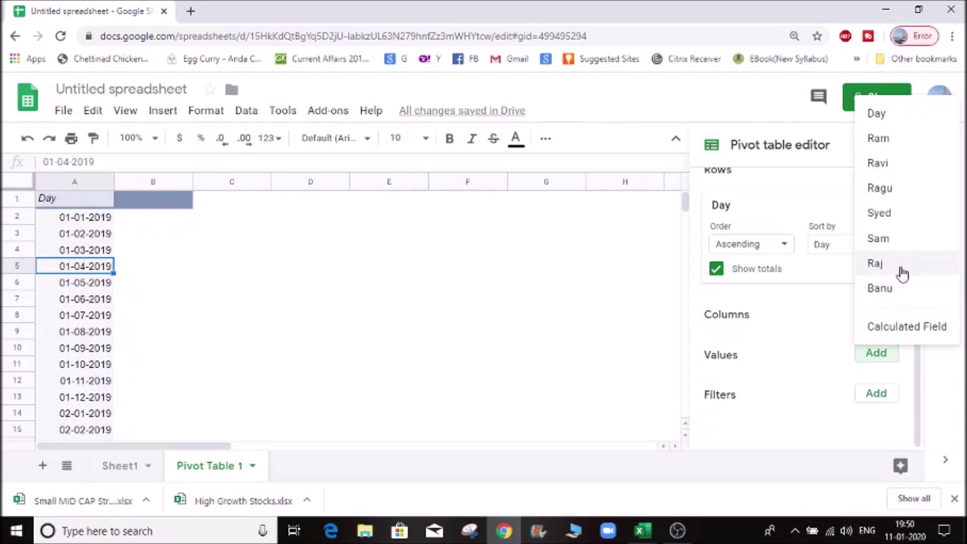
click(898, 193)
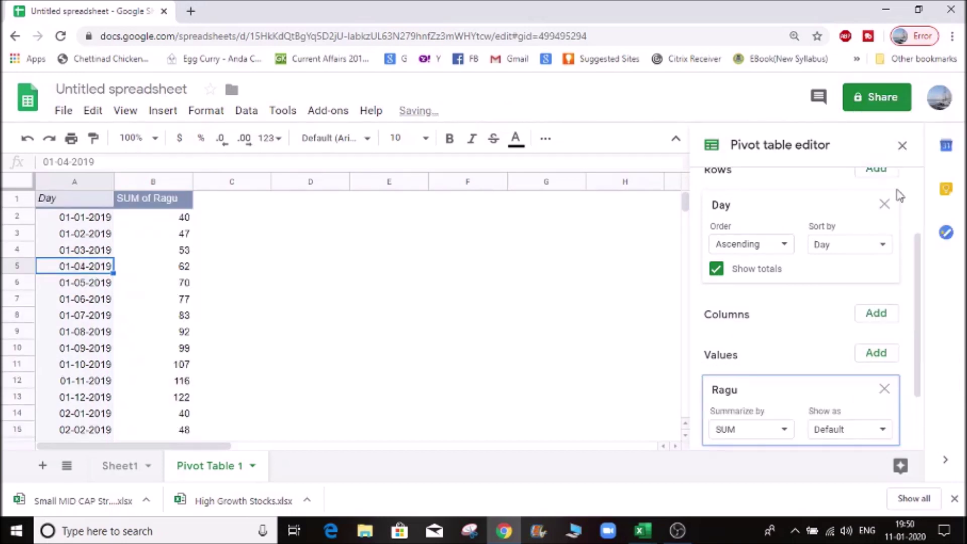
click(165, 270)
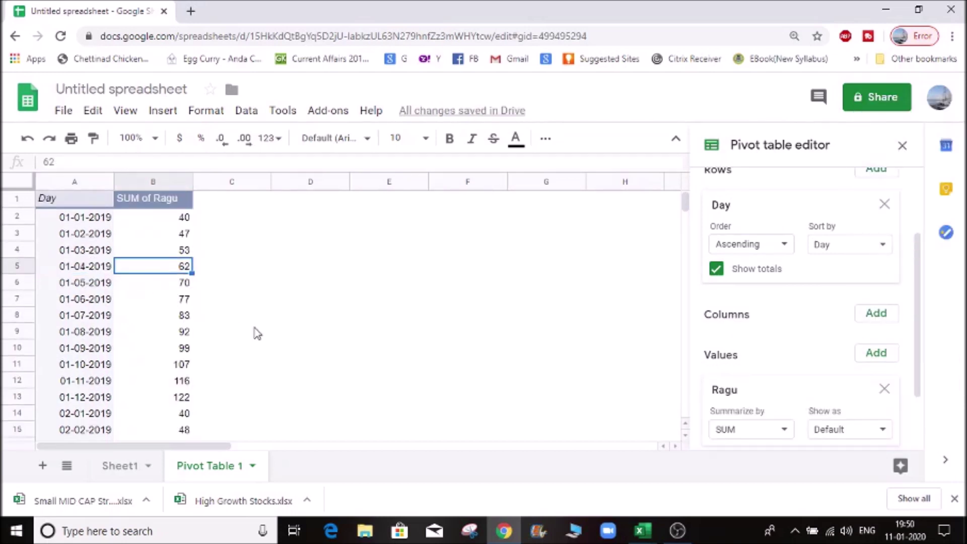
scroll(245, 378, down, 2)
scroll(247, 383, up, 2)
click(97, 203)
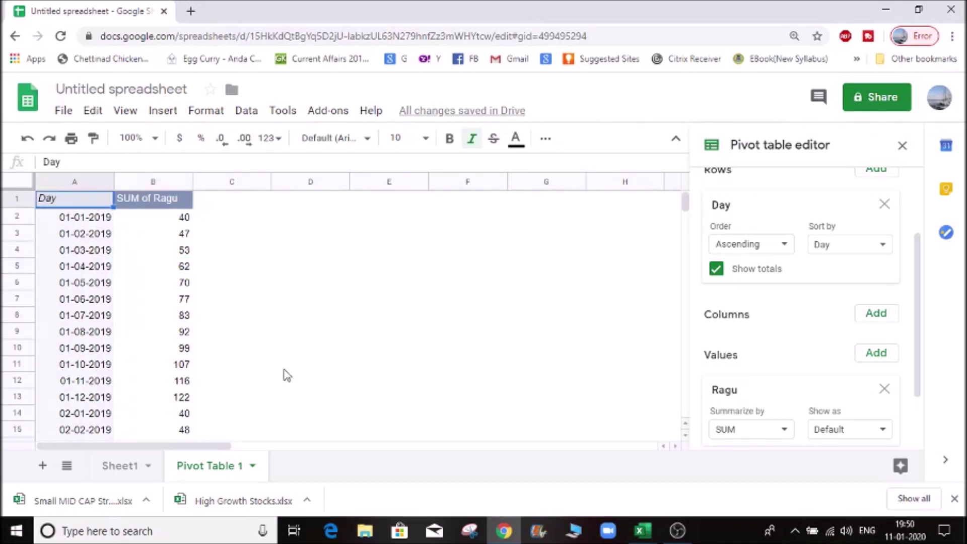
click(160, 293)
Step: Choose SUM as the summary function for the third person's pivot values
click(917, 381)
drag(918, 382, 915, 421)
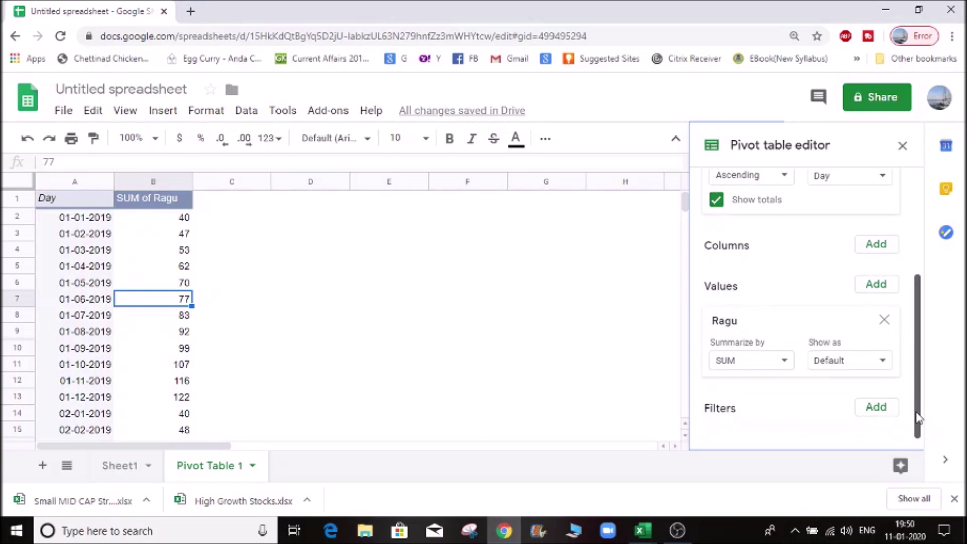
click(784, 359)
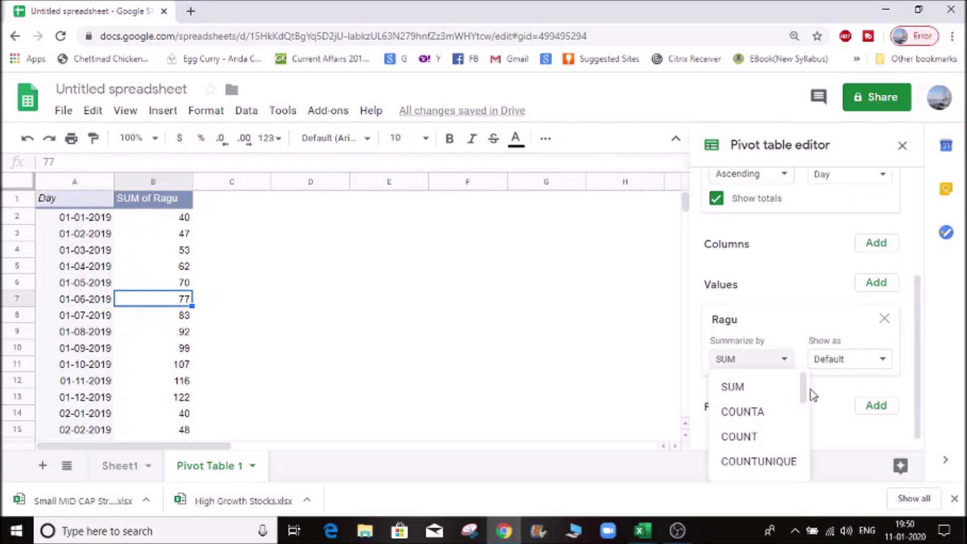
click(779, 388)
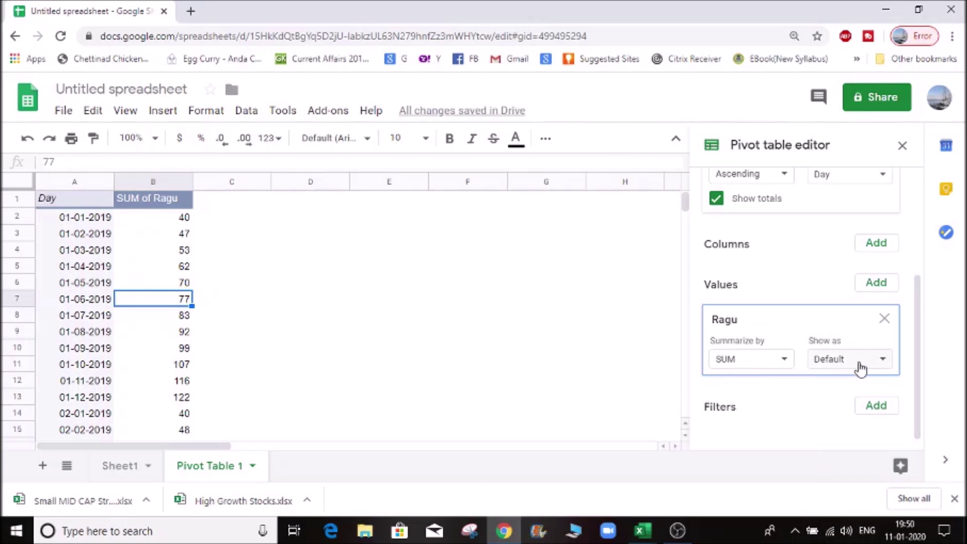
click(280, 321)
click(187, 235)
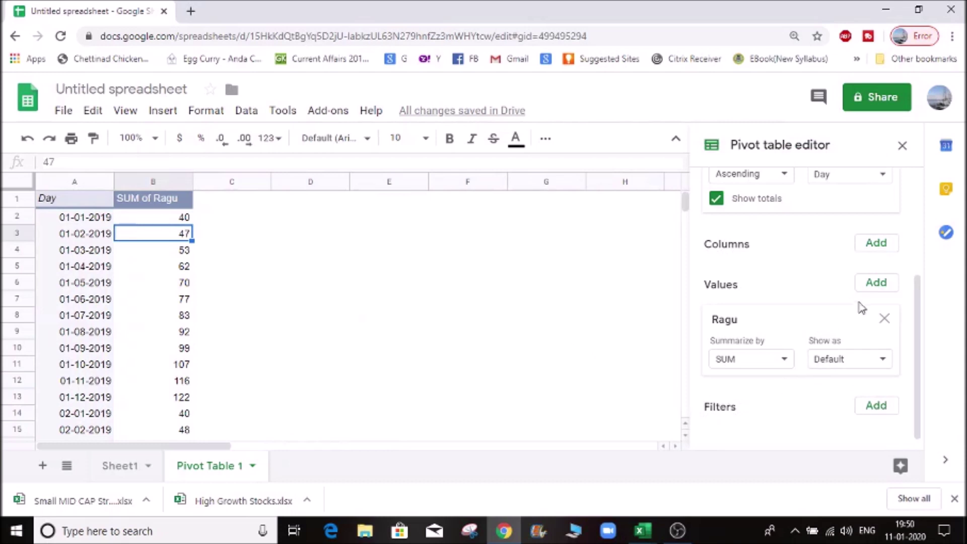
Step: Add the fourth person's field (source column G) as a second pivot value
click(877, 284)
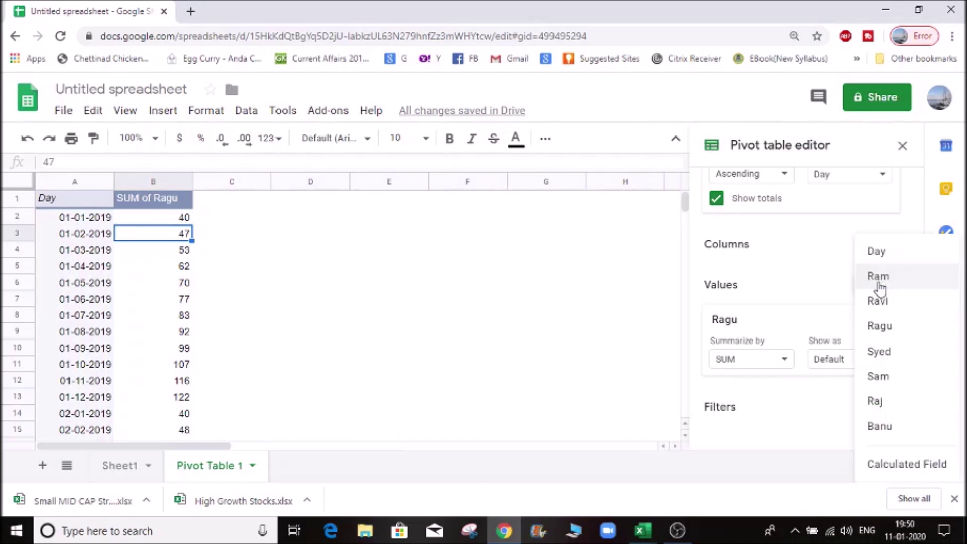
click(882, 351)
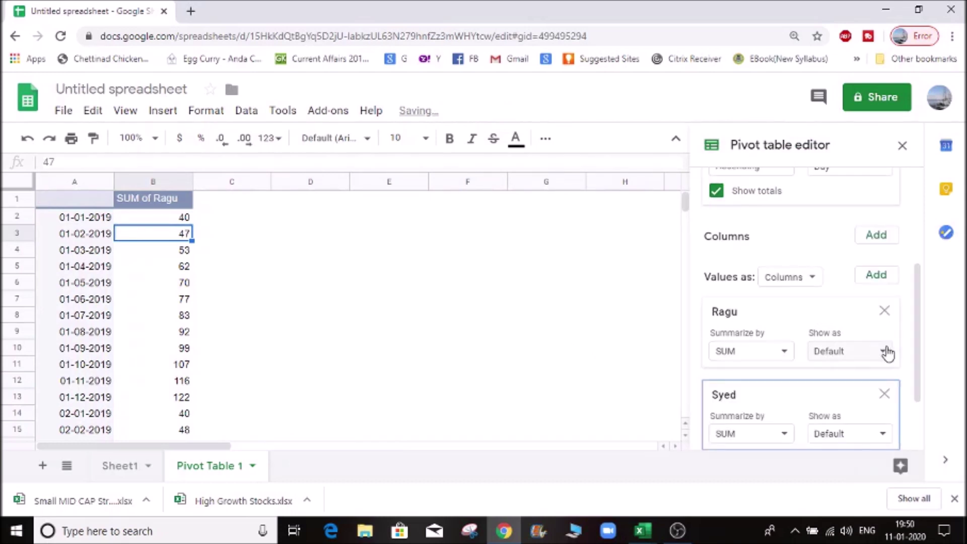
click(224, 269)
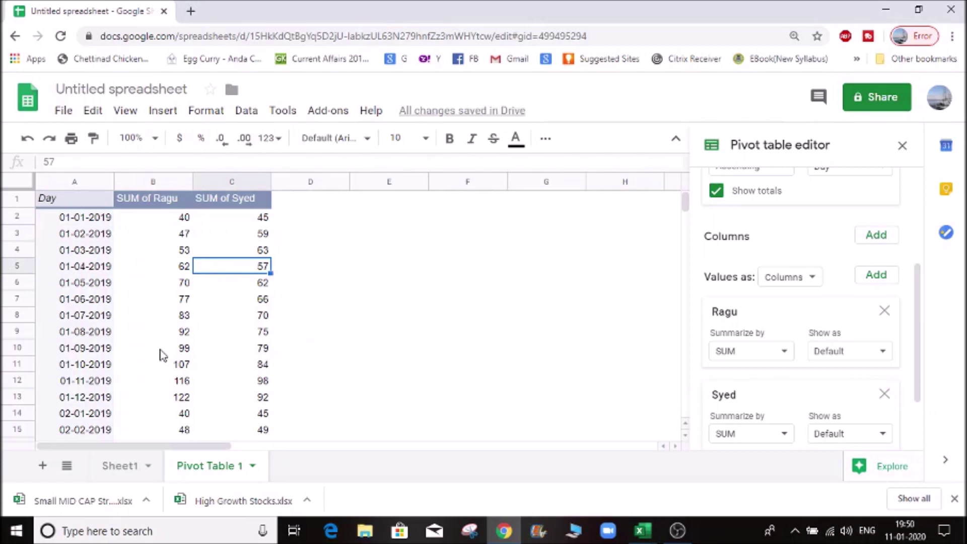
click(83, 201)
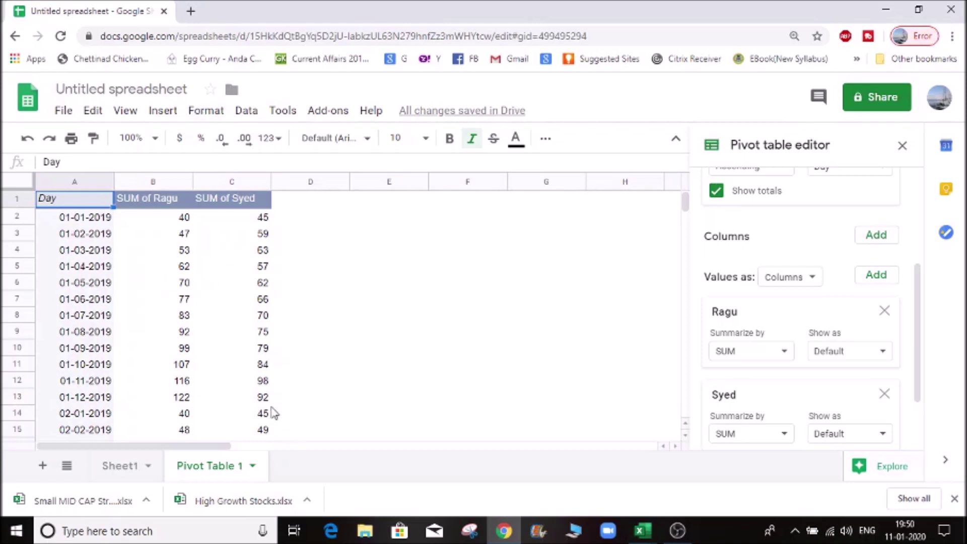
click(156, 267)
Step: Compare the source data on Sheet1 with the daily sums in the pivot table
click(129, 466)
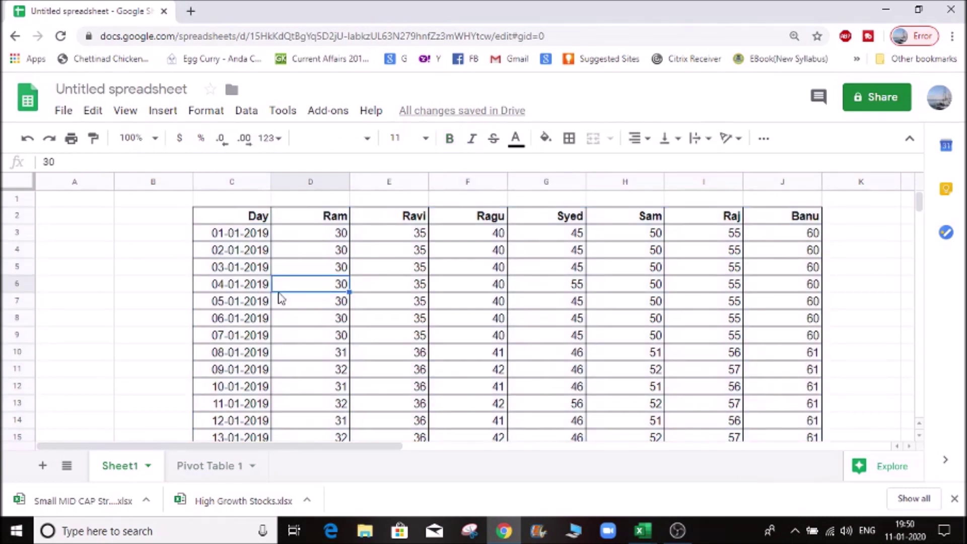
click(238, 269)
click(305, 282)
click(200, 473)
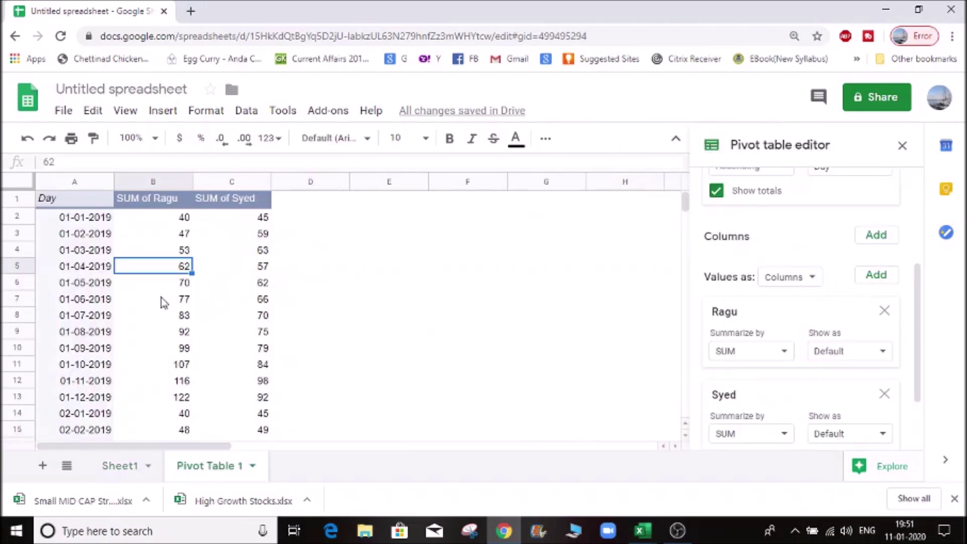
click(186, 317)
click(187, 267)
double_click(220, 466)
Step: Remove the third person's field from the pivot values, leaving only the fourth person's
click(221, 255)
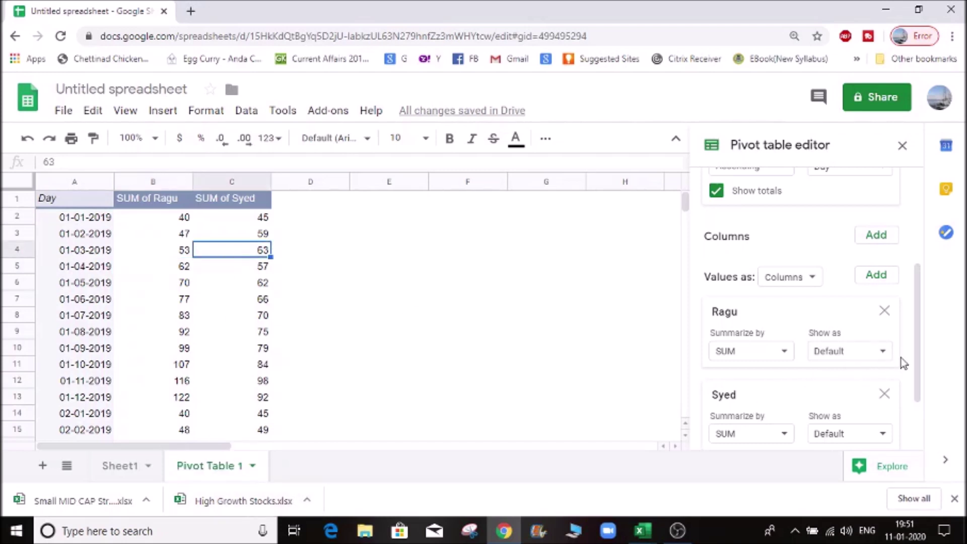
click(884, 311)
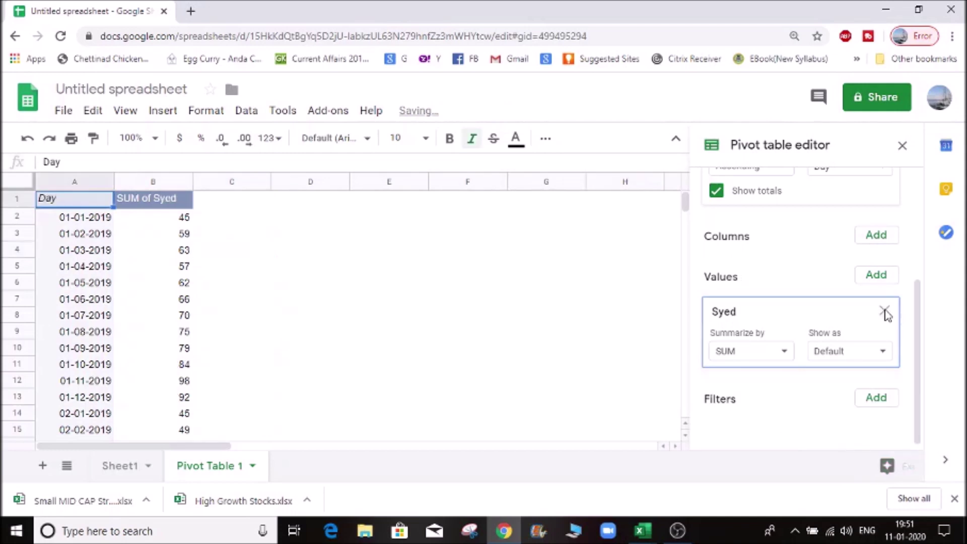
click(130, 253)
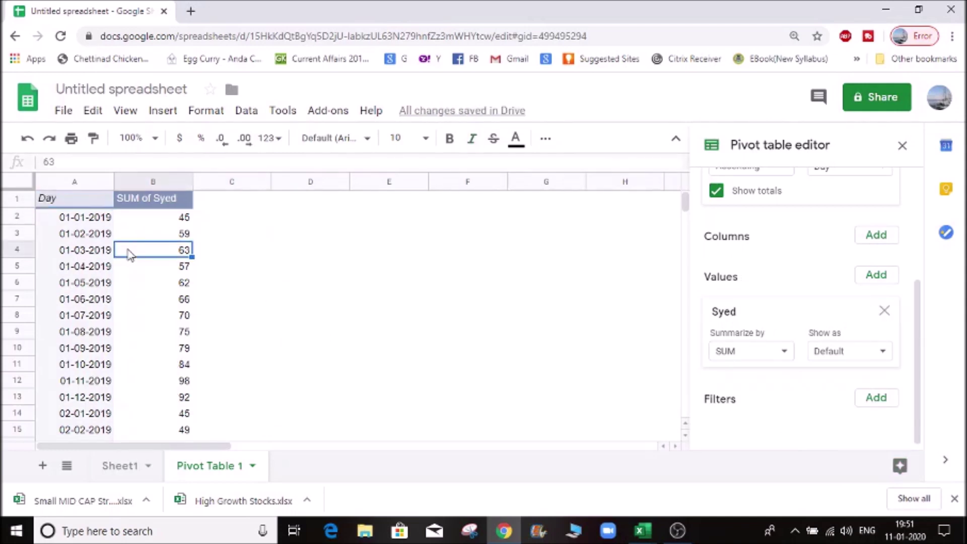
Step: Rename the pivot table sheet with the first name of the fourth person (source column G)
double_click(204, 470)
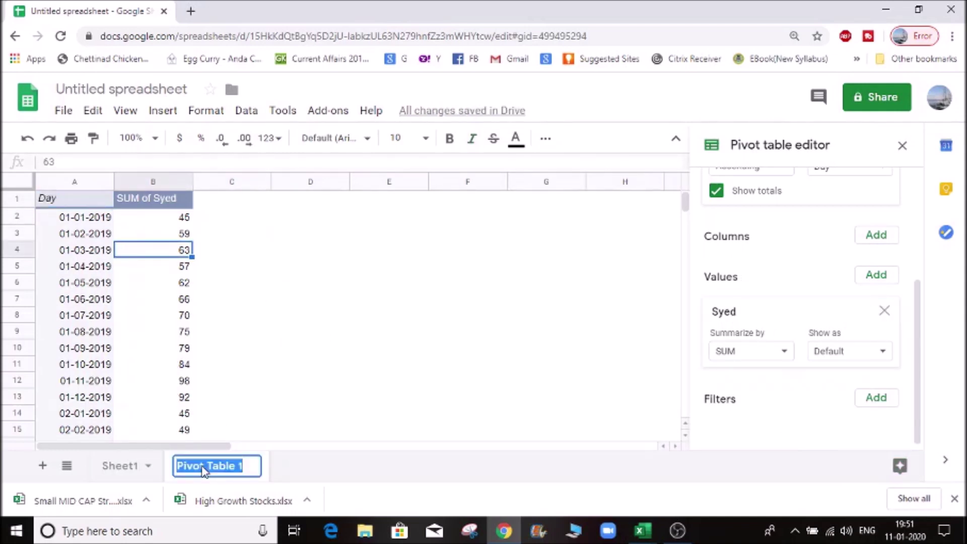
text(Syed)
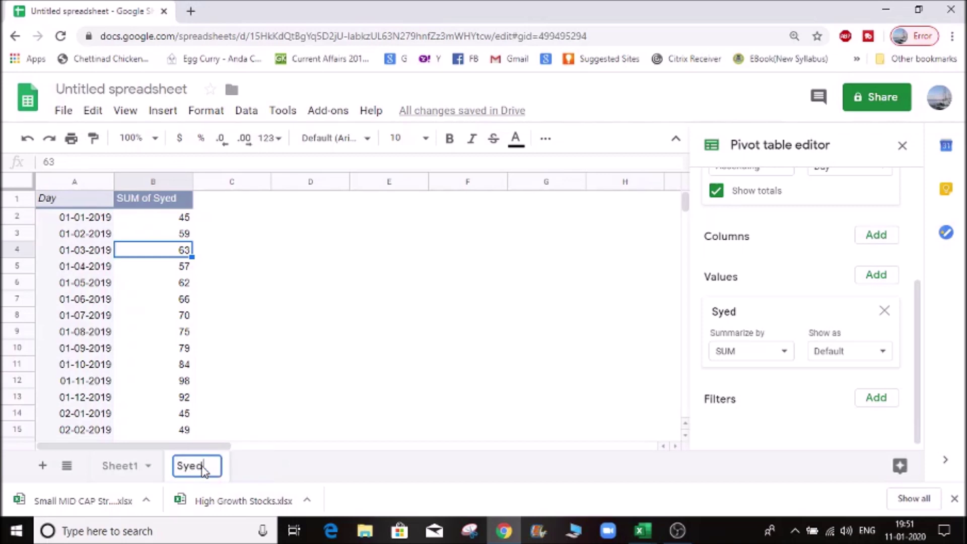
click(390, 315)
Step: Create another pivot table on a new sheet from the Sheet1 data range C2:J367
click(124, 466)
click(394, 309)
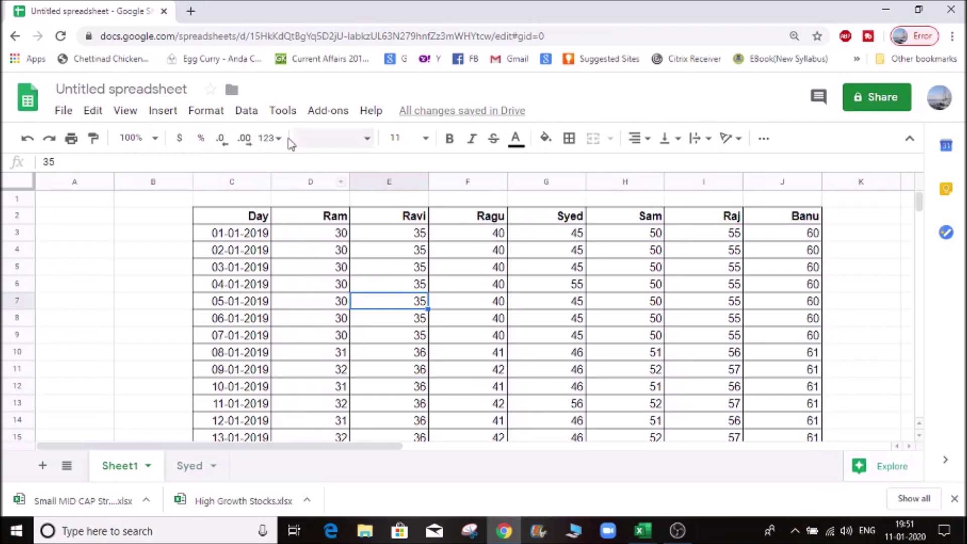
click(263, 120)
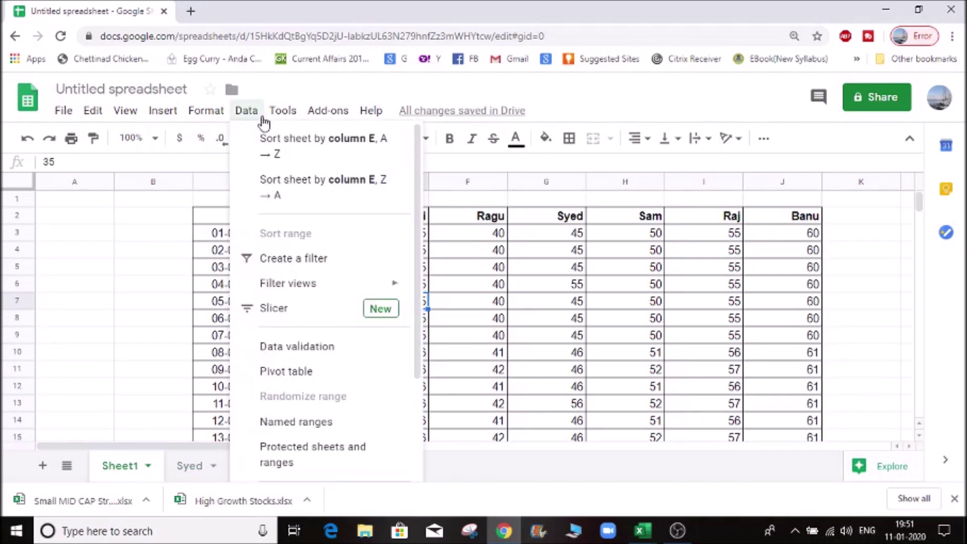
click(303, 341)
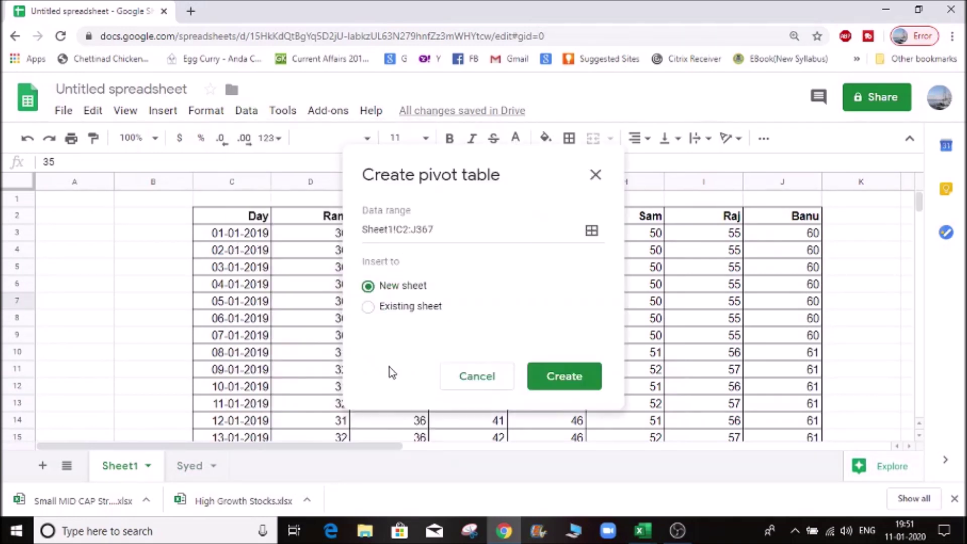
click(582, 385)
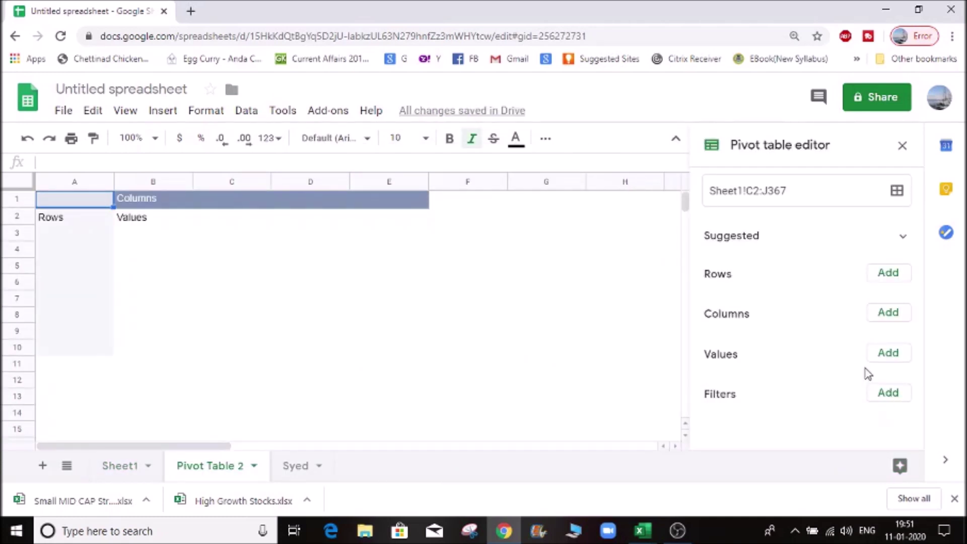
Step: Add the last person's field (source column J) as the pivot value and Day as the pivot rows
click(907, 356)
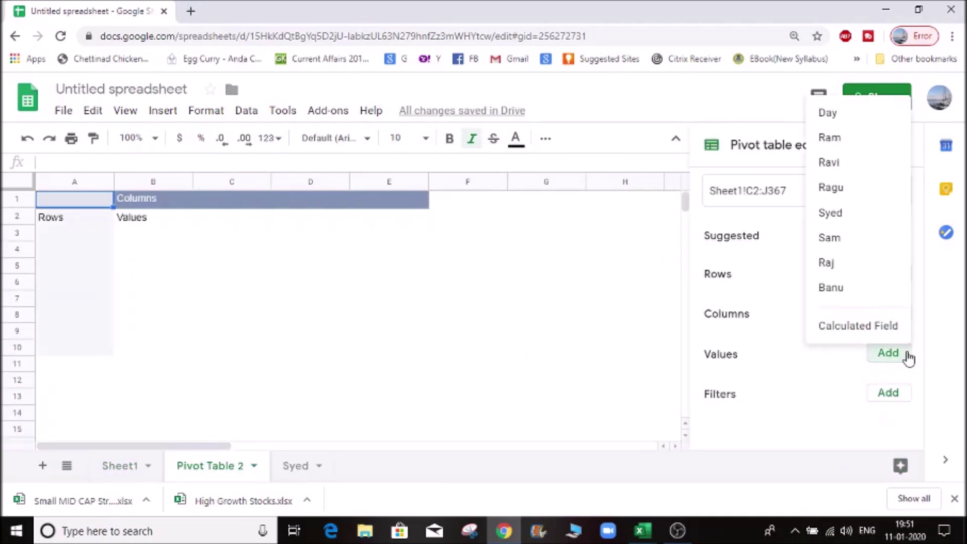
click(866, 292)
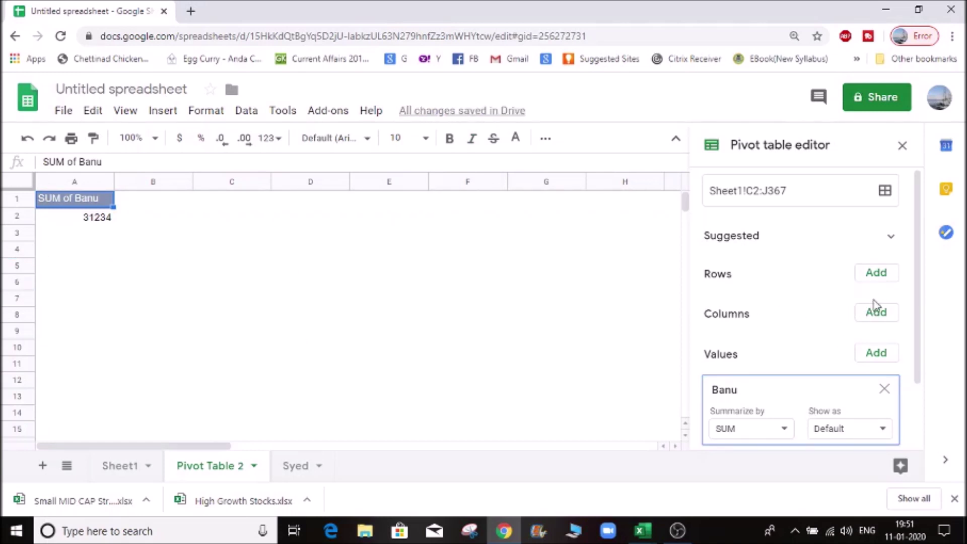
click(877, 274)
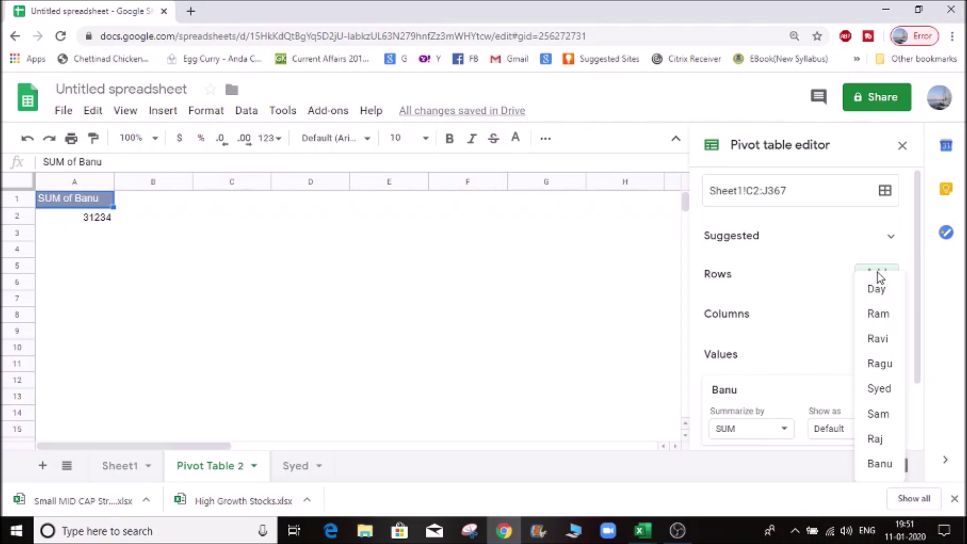
click(876, 289)
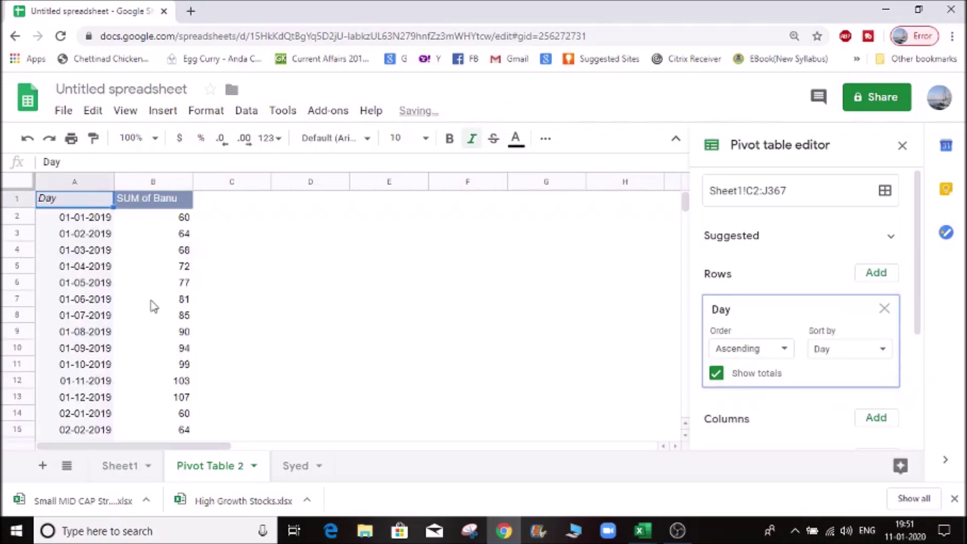
click(153, 305)
scroll(207, 358, down, 3)
scroll(207, 358, up, 3)
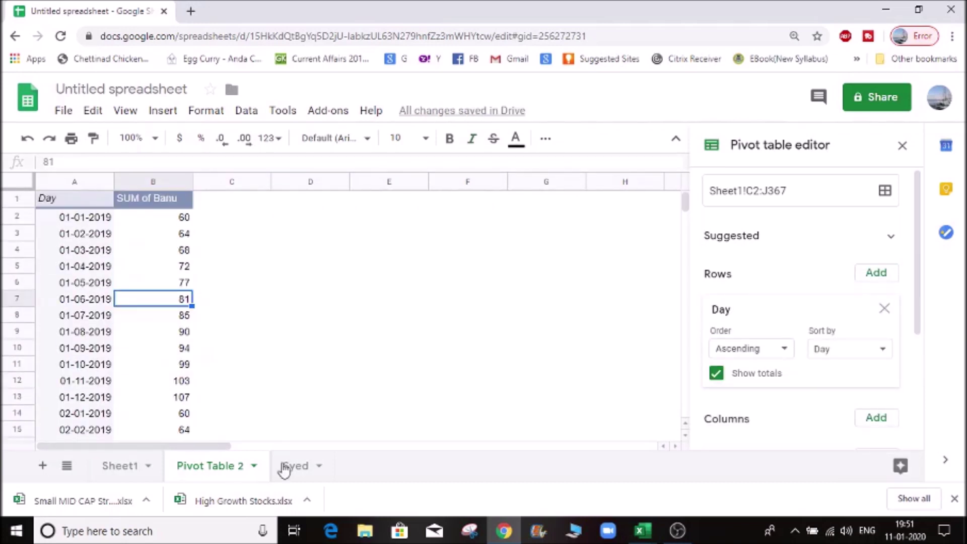
Step: Rename the new pivot table sheet with the first name of the last person (source column J)
double_click(219, 471)
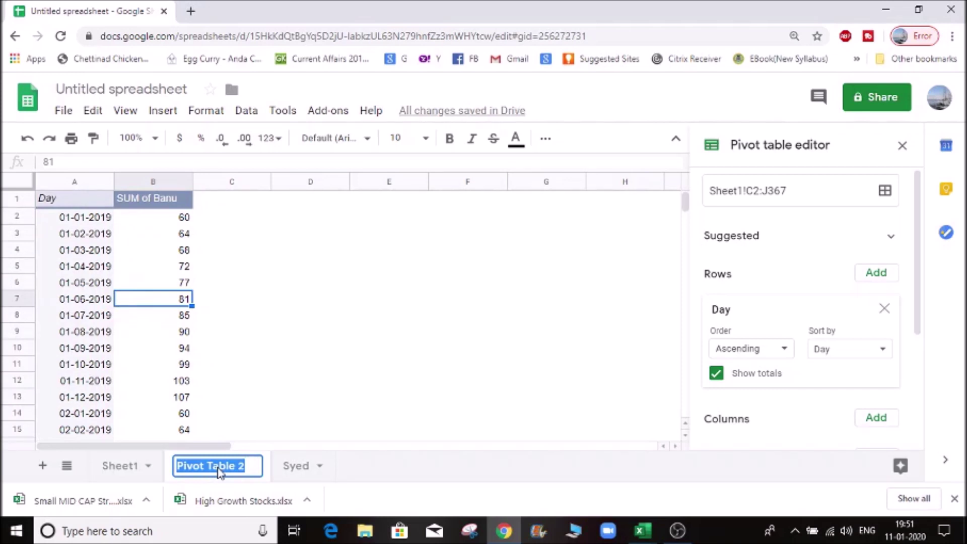
text(Banu)
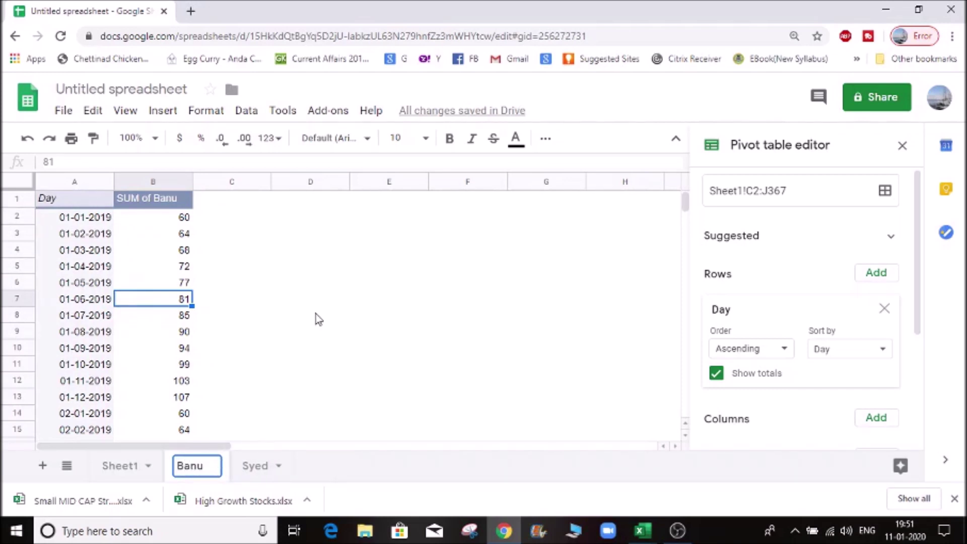
click(315, 315)
Step: Compare the two persons' pivot table sheets with the source data on Sheet1, checking the fourth person's daily sums
click(256, 467)
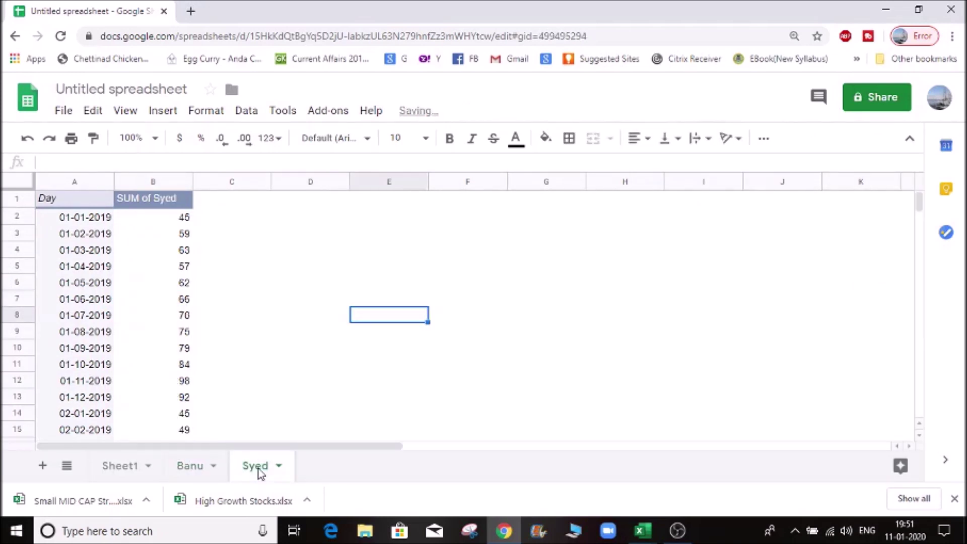
click(189, 467)
click(131, 471)
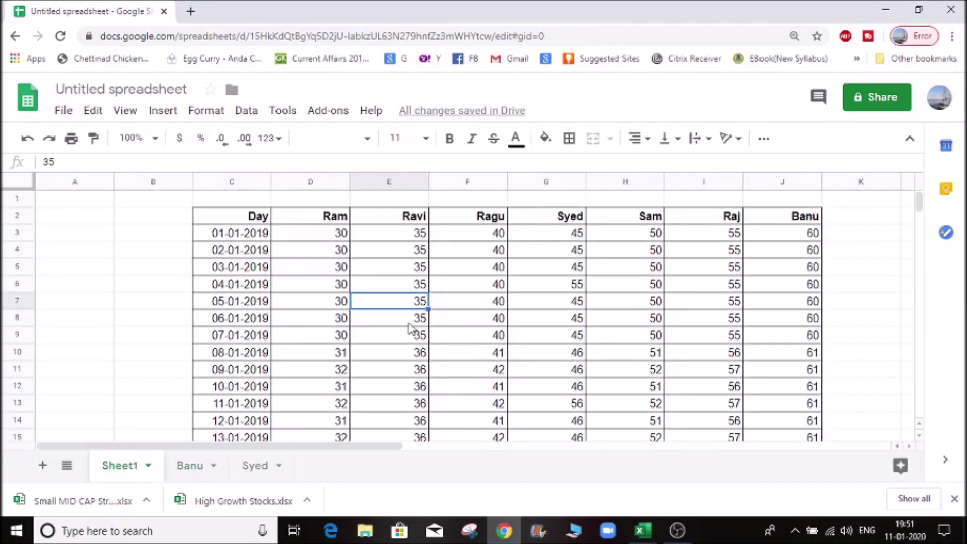
click(438, 310)
click(195, 467)
click(266, 471)
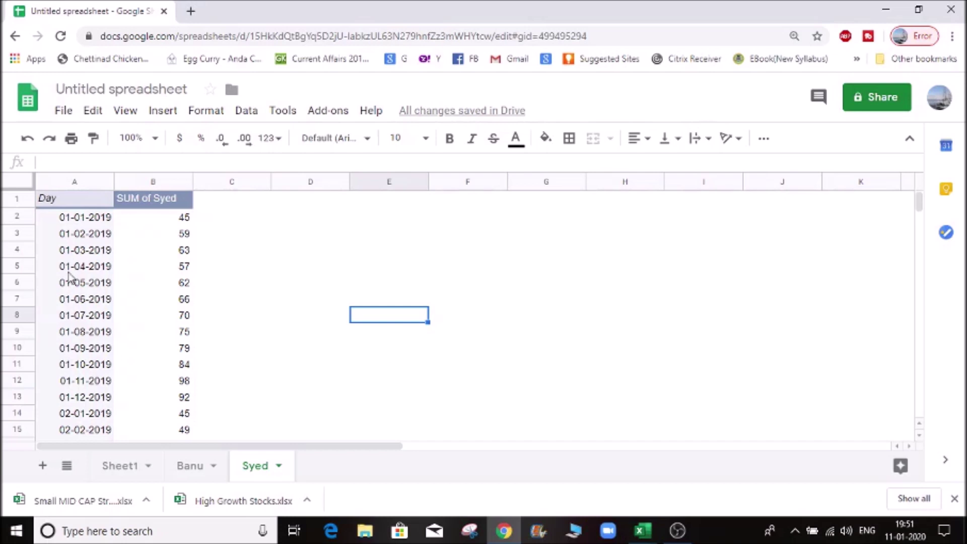
click(52, 263)
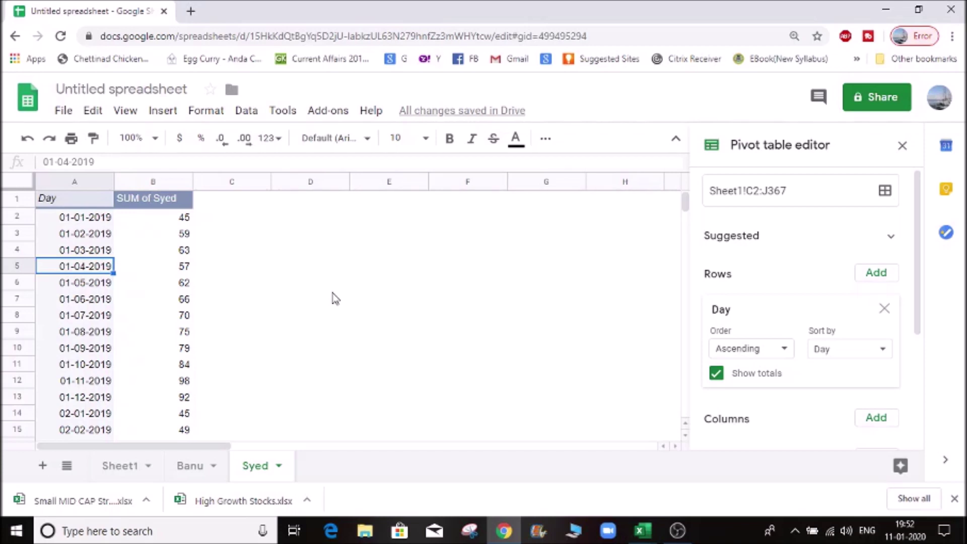
click(180, 283)
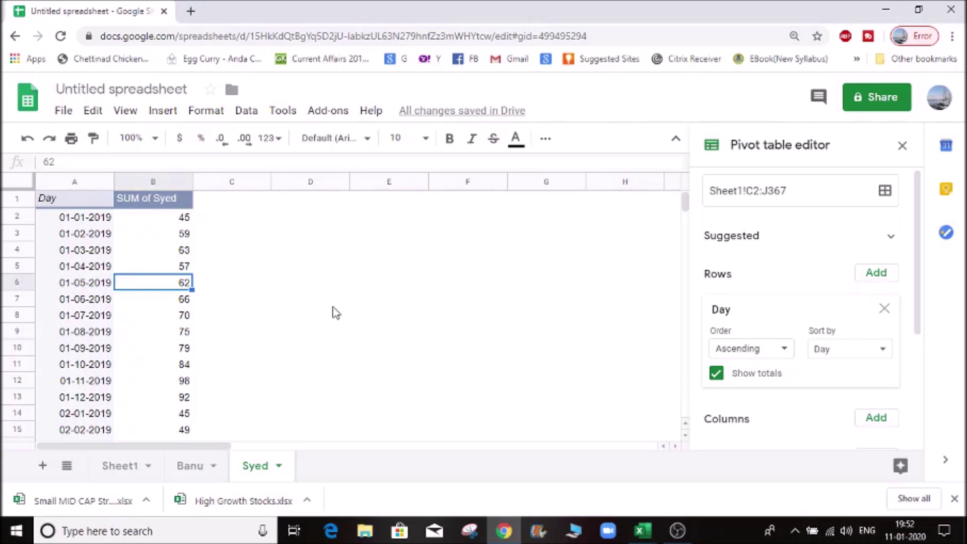